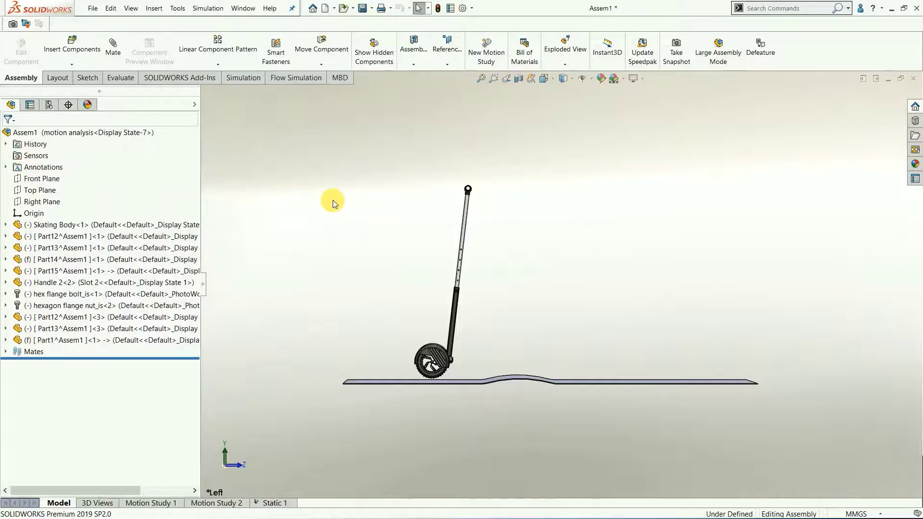
pyautogui.click(211, 79)
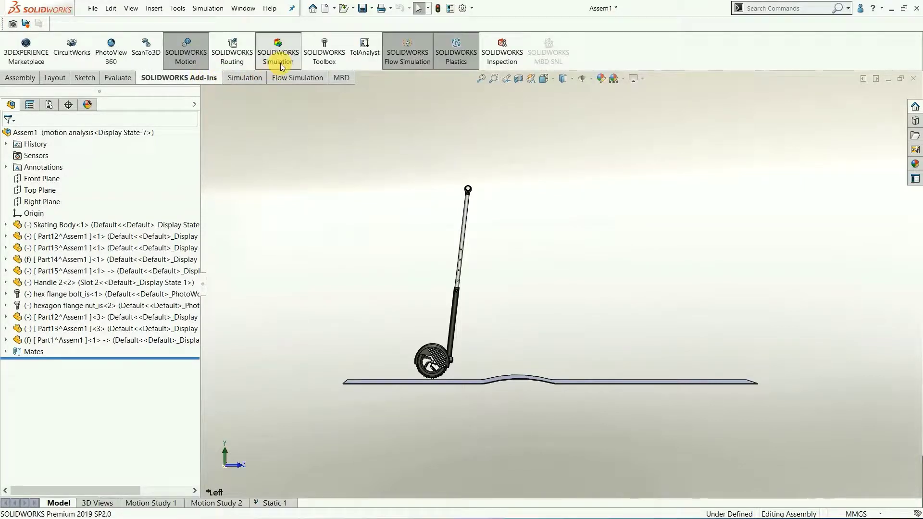
pyautogui.click(9, 79)
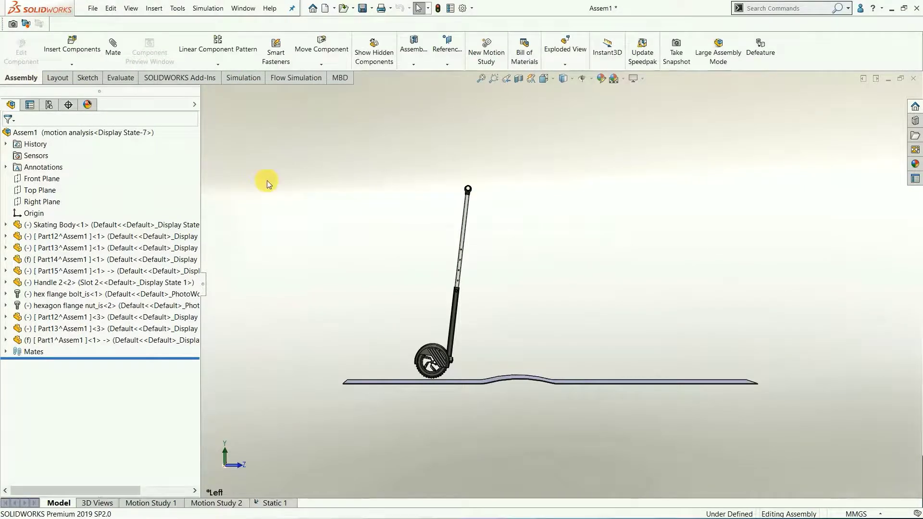
pyautogui.moveTo(290, 256); pyautogui.dragTo(354, 284, button='middle')
pyautogui.scroll(-3, 519, 399)
pyautogui.moveTo(525, 387); pyautogui.dragTo(464, 365, button='middle')
pyautogui.press('space')
pyautogui.click(449, 328)
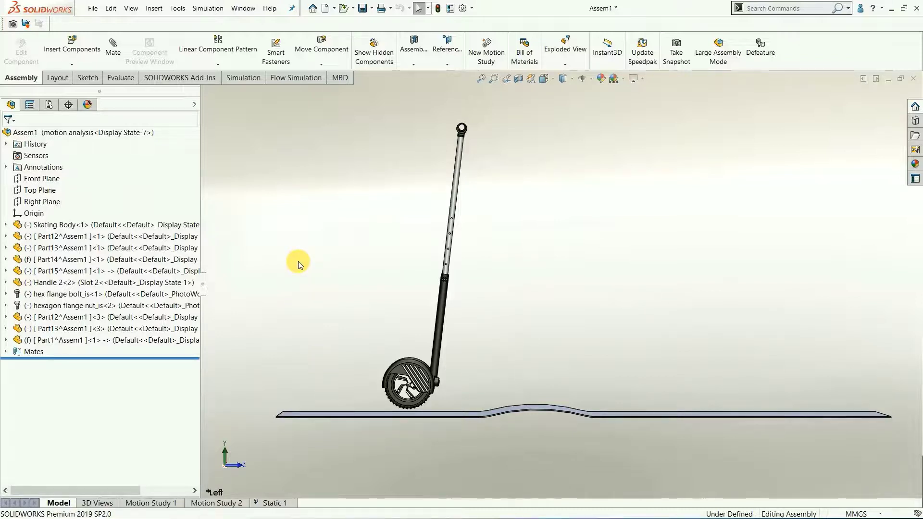
# Check that the SOLIDWORKS Motion add-in is loaded and open Motion Study 2.
pyautogui.click(199, 77)
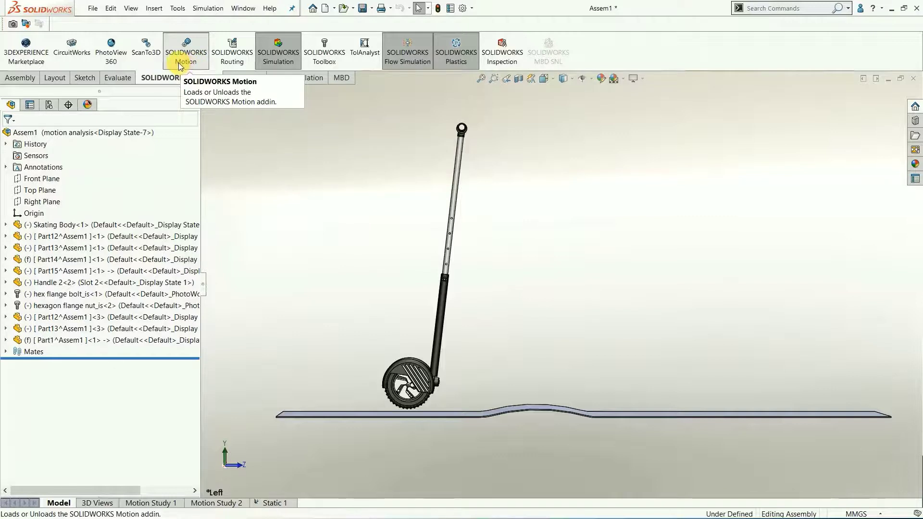
pyautogui.click(184, 65)
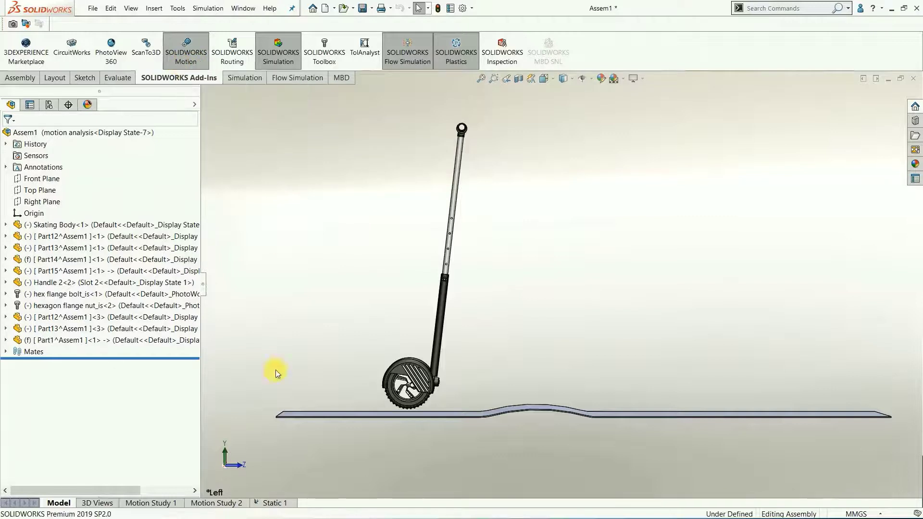
pyautogui.click(212, 503)
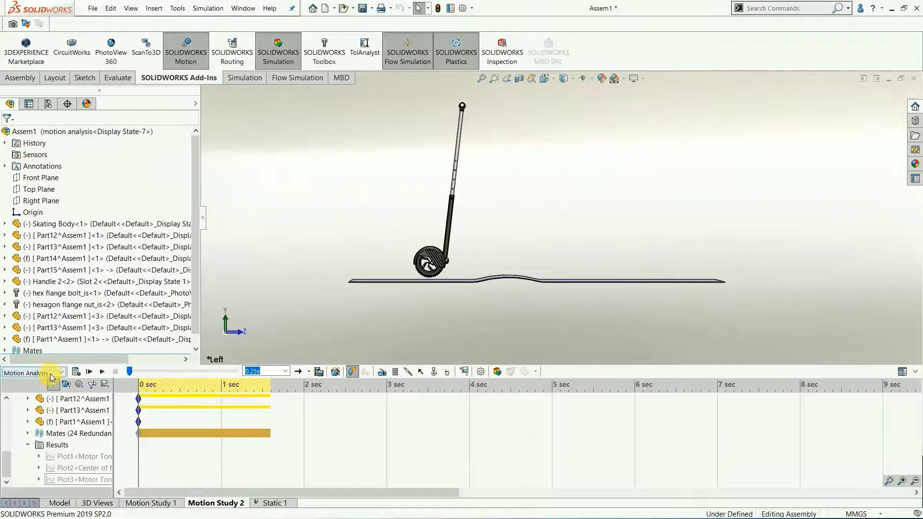
# Examine the Motion Analysis tree of Motion Study 2, including its motor, contacts, gravity, components, mates, results and timeline end key.
pyautogui.scroll(3, 46, 430)
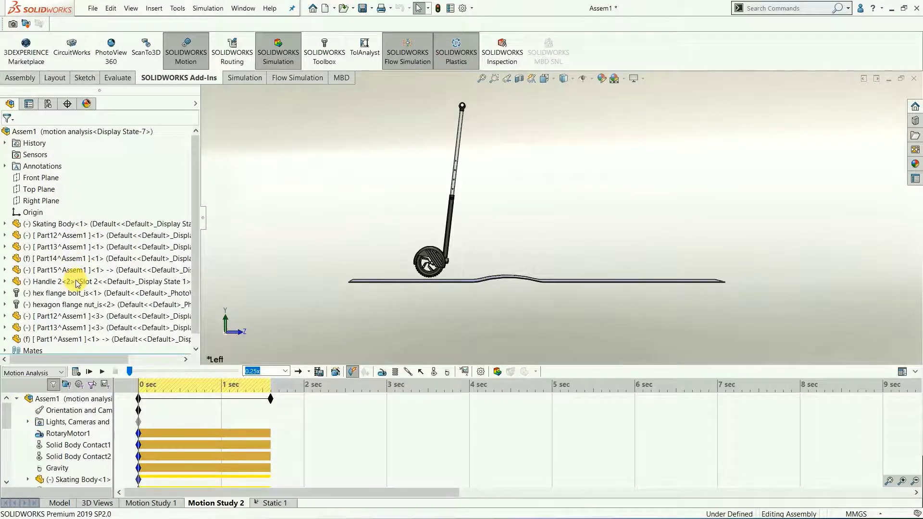
pyautogui.scroll(-1, 77, 283)
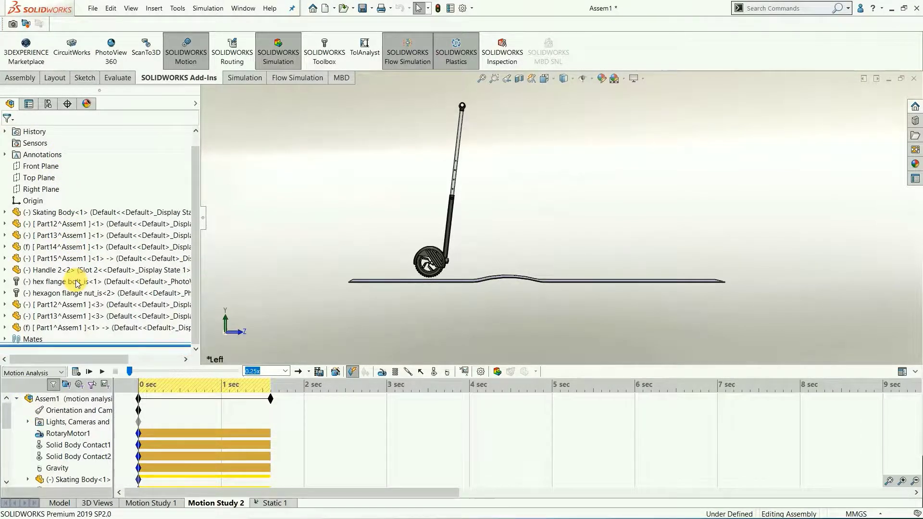
pyautogui.scroll(-4, 66, 433)
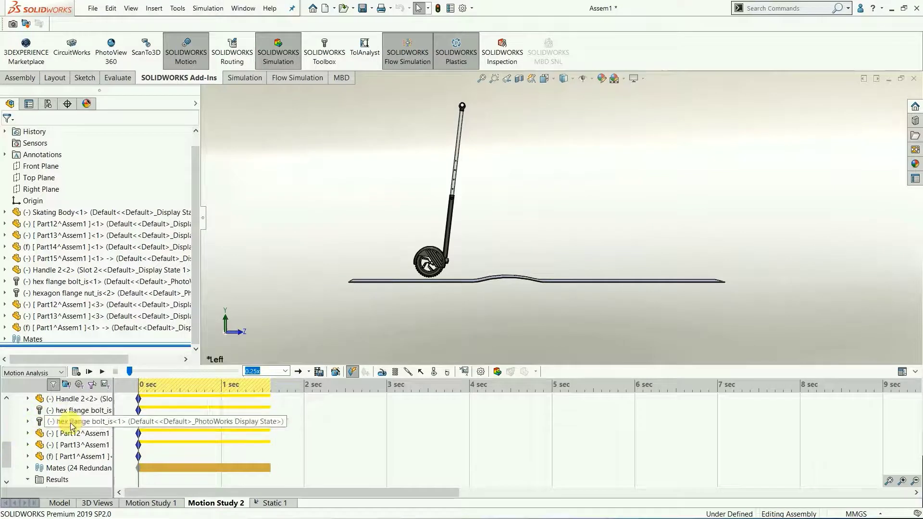
pyautogui.scroll(-1, 67, 433)
pyautogui.scroll(5, 77, 442)
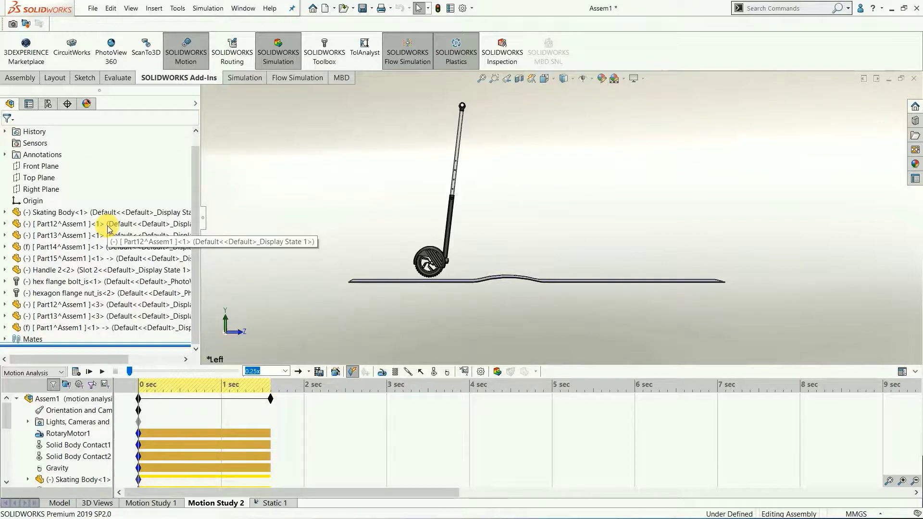
pyautogui.scroll(-1, 71, 465)
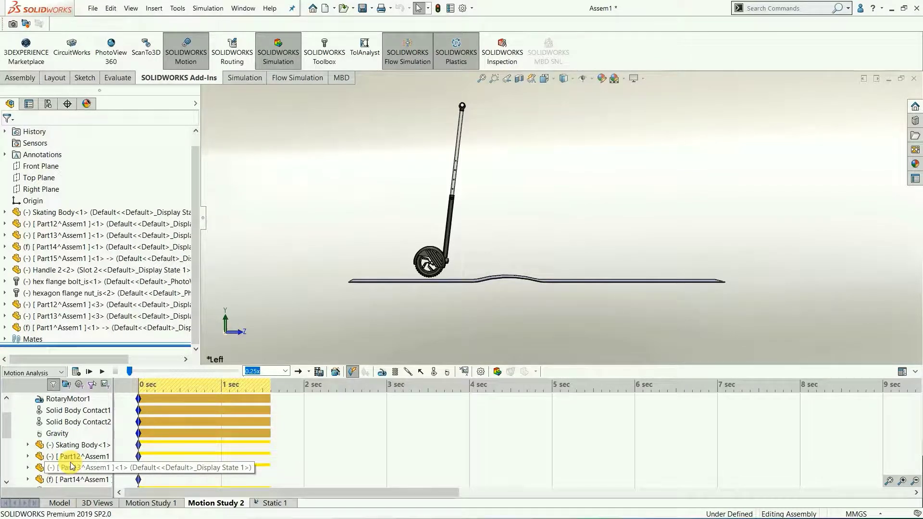
pyautogui.scroll(-2, 71, 466)
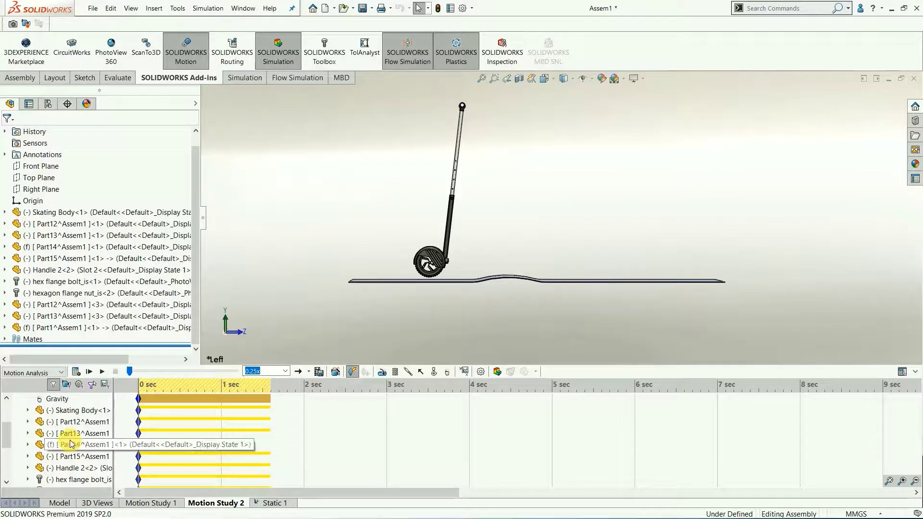
pyautogui.scroll(3, 71, 443)
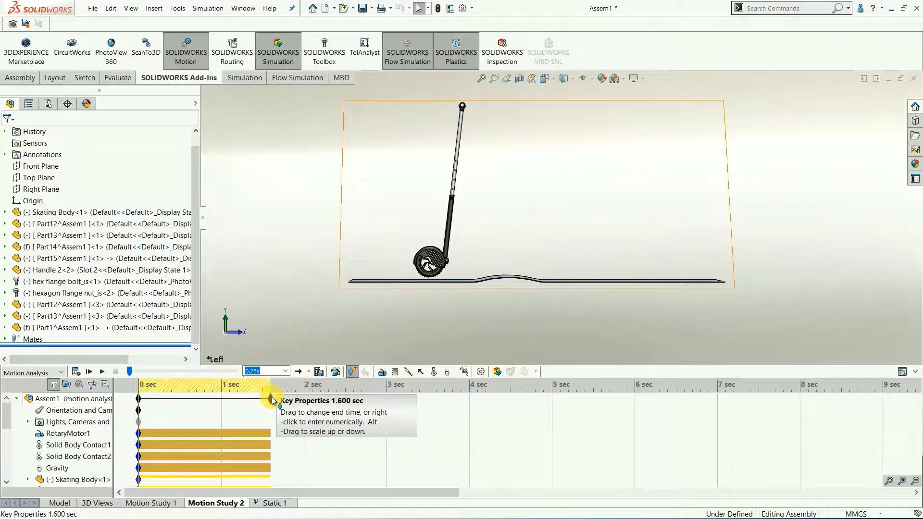
# Review the Motor command's type, component and motion options without adding a motor, and highlight the existing RotaryMotor1 on the wheel.
pyautogui.click(380, 374)
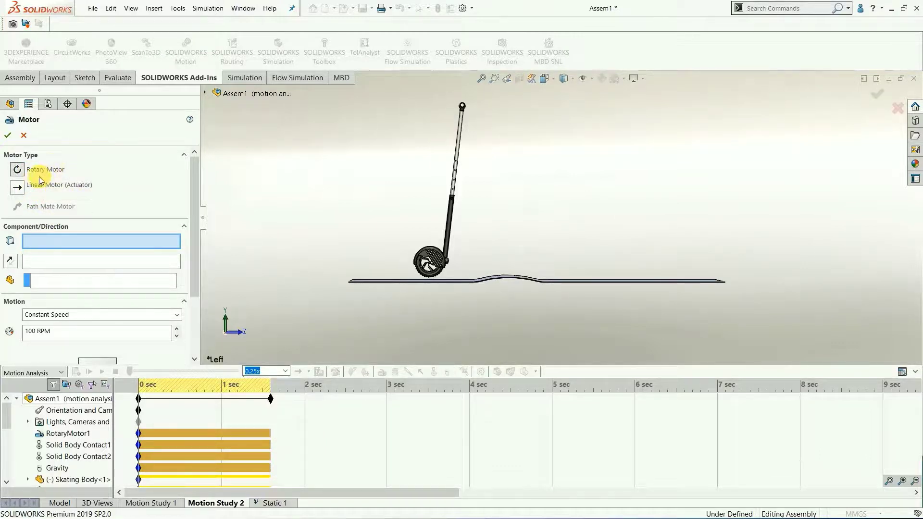
pyautogui.scroll(-5, 447, 263)
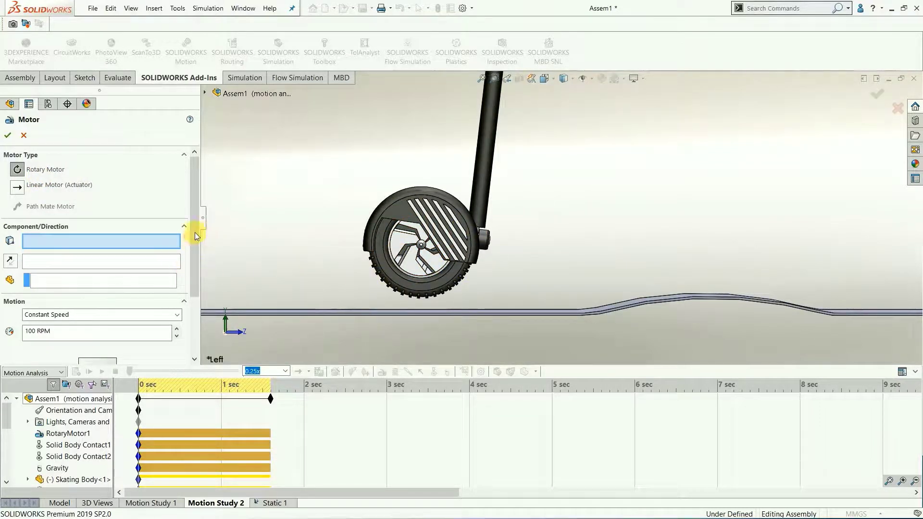
pyautogui.moveTo(195, 232); pyautogui.dragTo(197, 255)
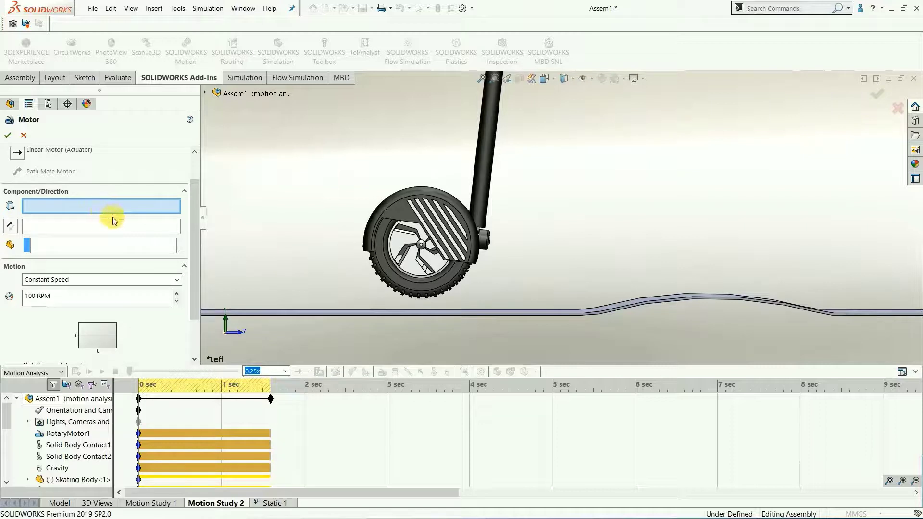
pyautogui.click(180, 283)
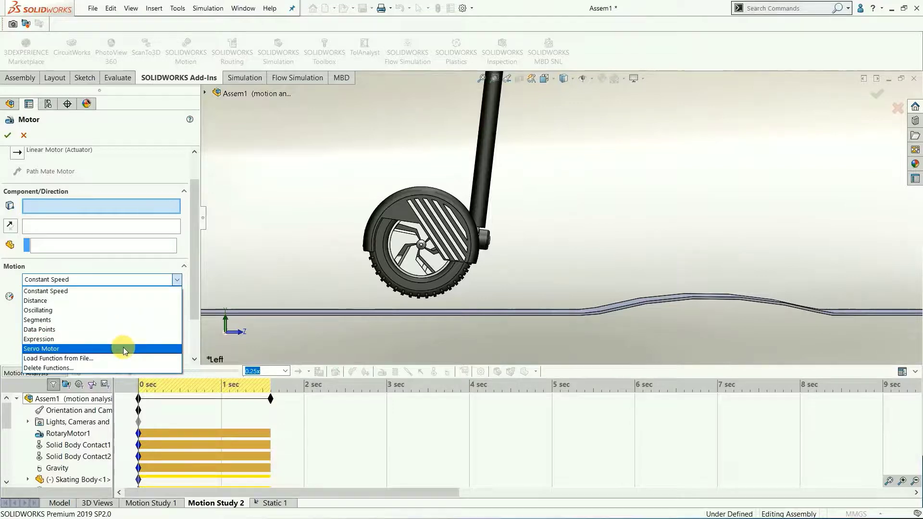
pyautogui.click(7, 318)
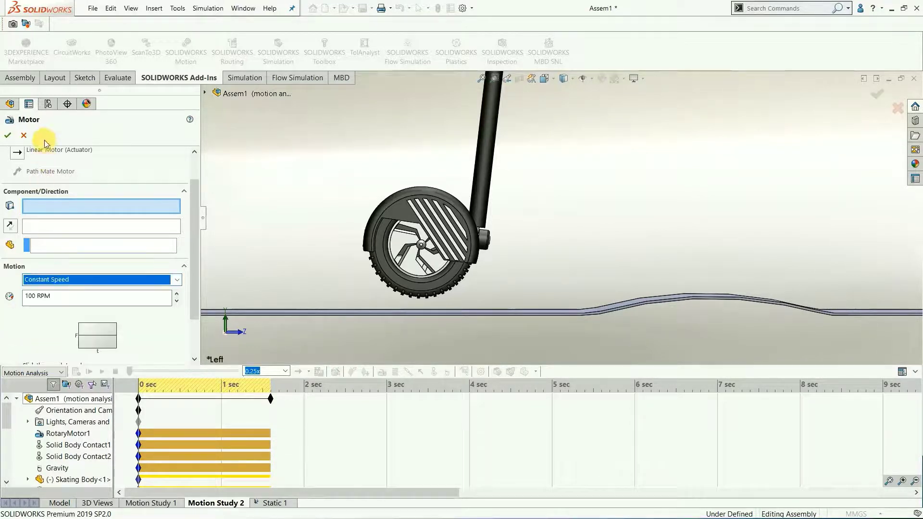
pyautogui.click(24, 135)
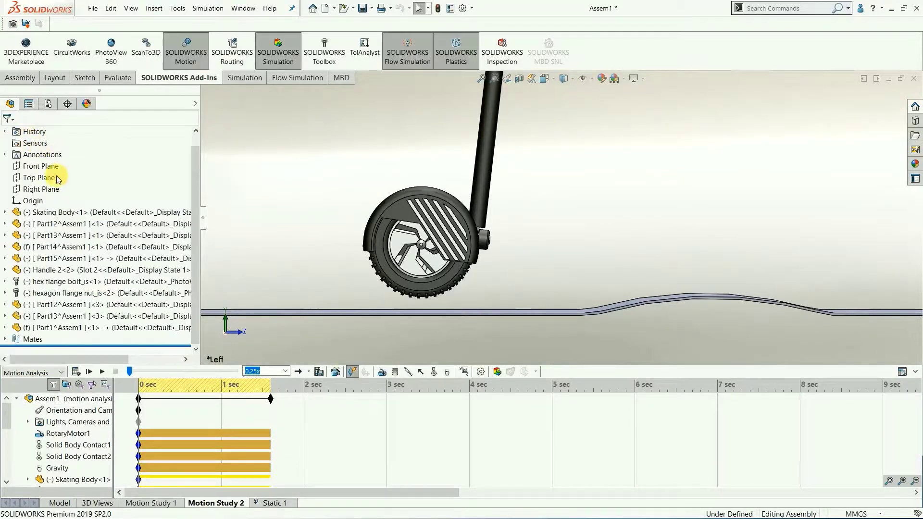
pyautogui.click(54, 435)
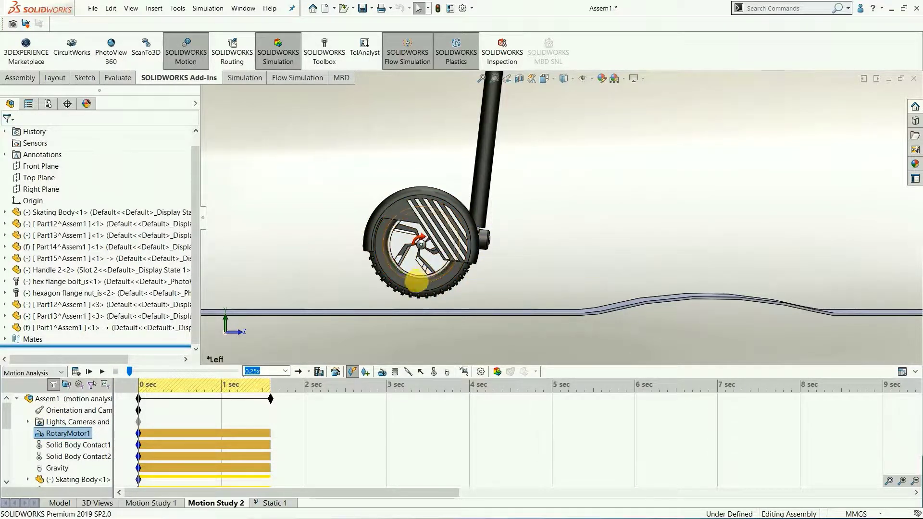
pyautogui.click(336, 280)
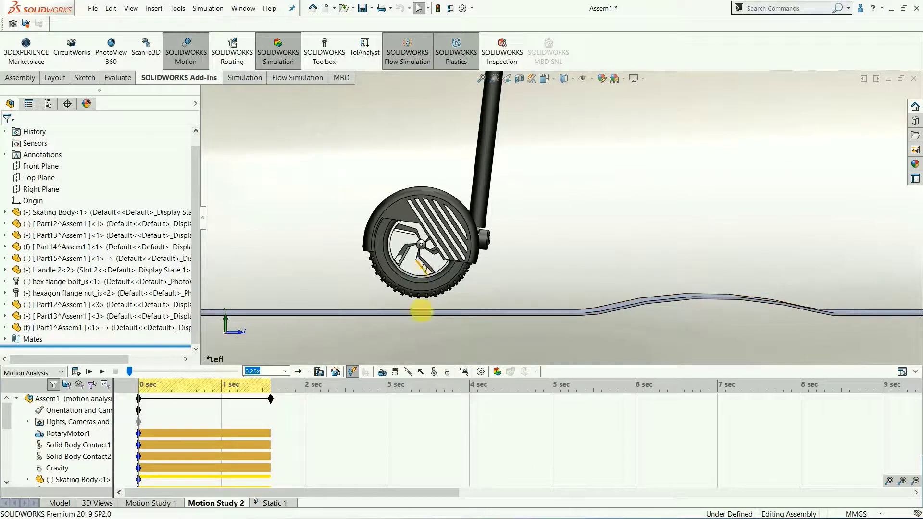
# Examine the Contact command's solid body options, turning the preset material and friction settings off and on to compare the editable values.
pyautogui.click(433, 372)
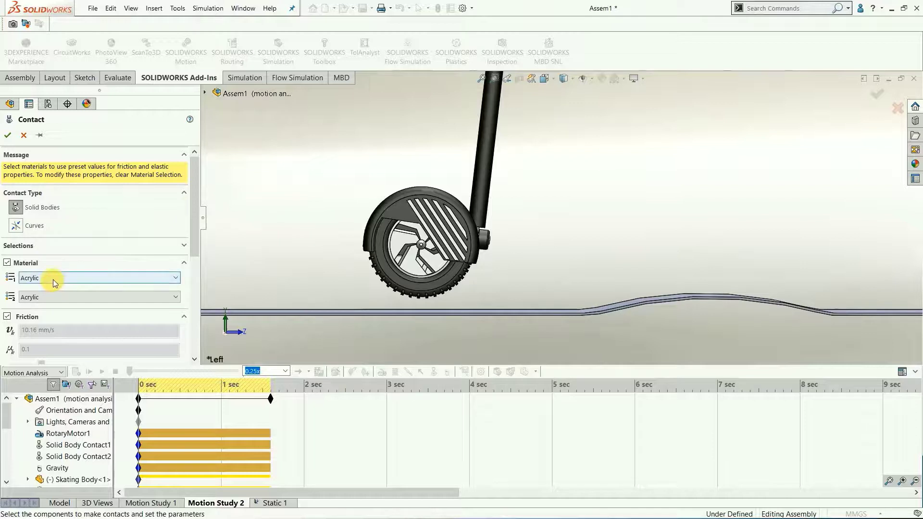
pyautogui.moveTo(197, 191); pyautogui.dragTo(195, 215)
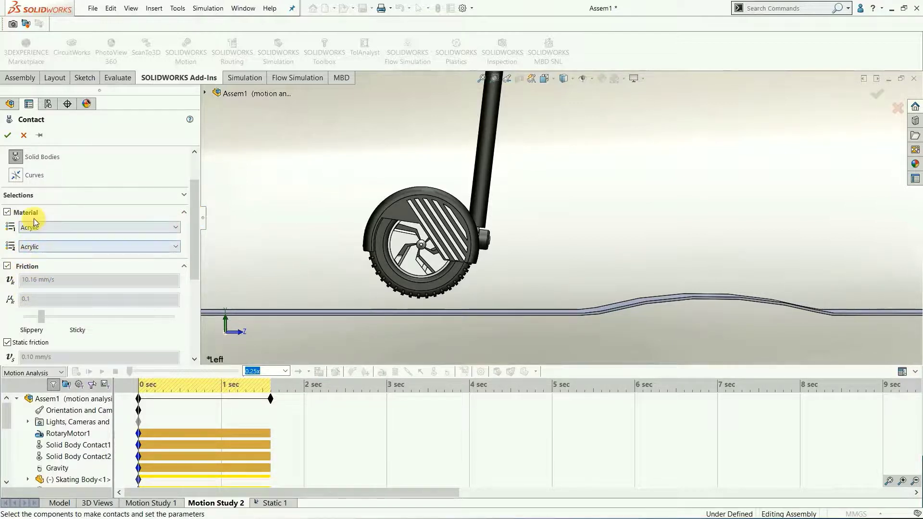
pyautogui.click(21, 213)
pyautogui.click(25, 230)
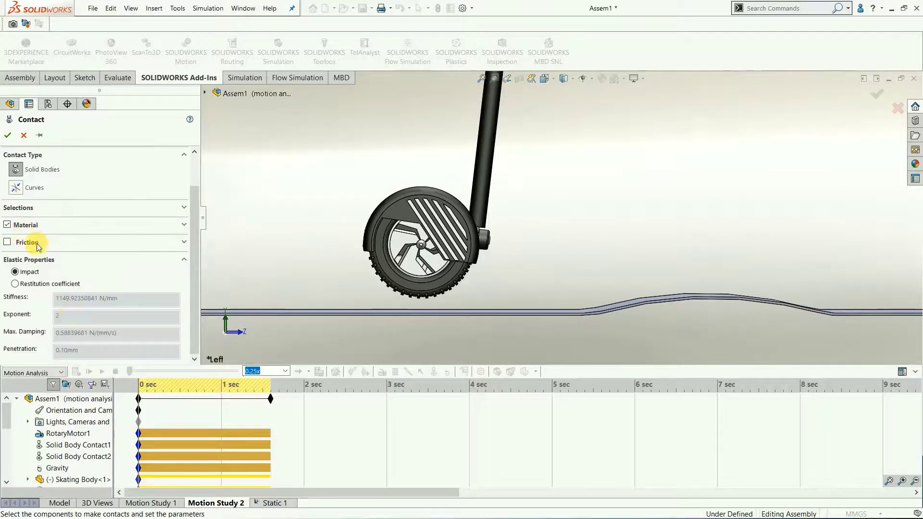
pyautogui.click(43, 244)
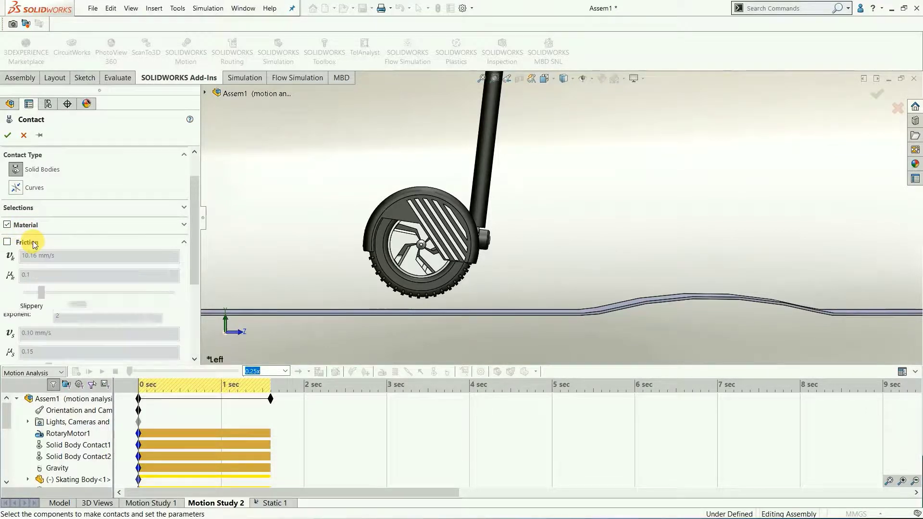
pyautogui.click(9, 231)
pyautogui.click(7, 225)
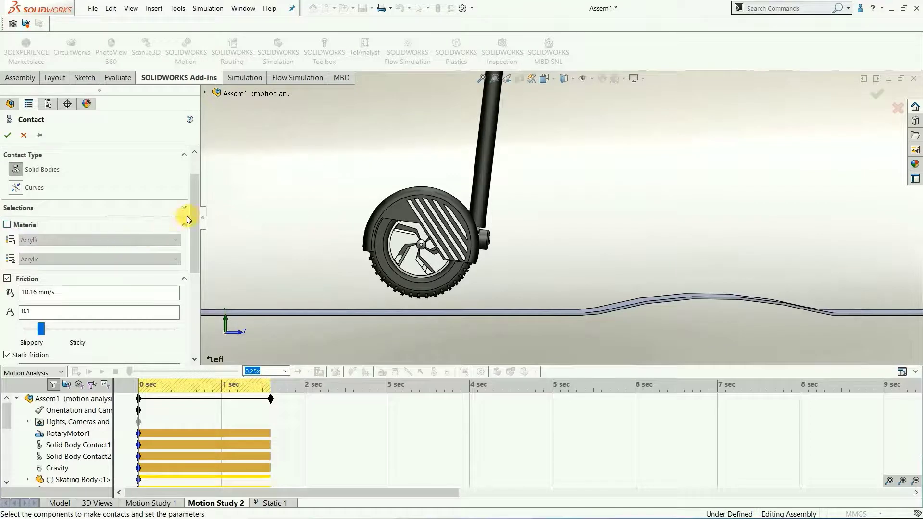
pyautogui.scroll(-3, 195, 235)
pyautogui.click(83, 215)
pyautogui.click(33, 223)
pyautogui.scroll(3, 32, 223)
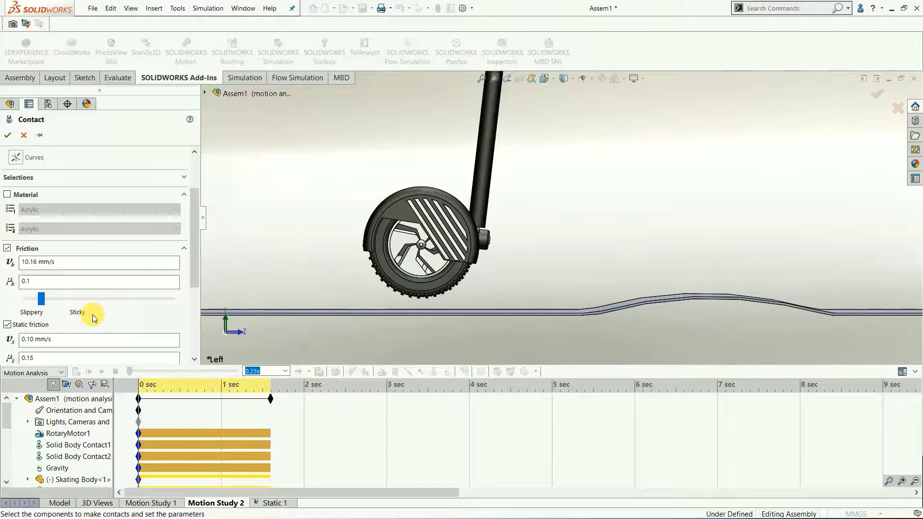
pyautogui.click(7, 195)
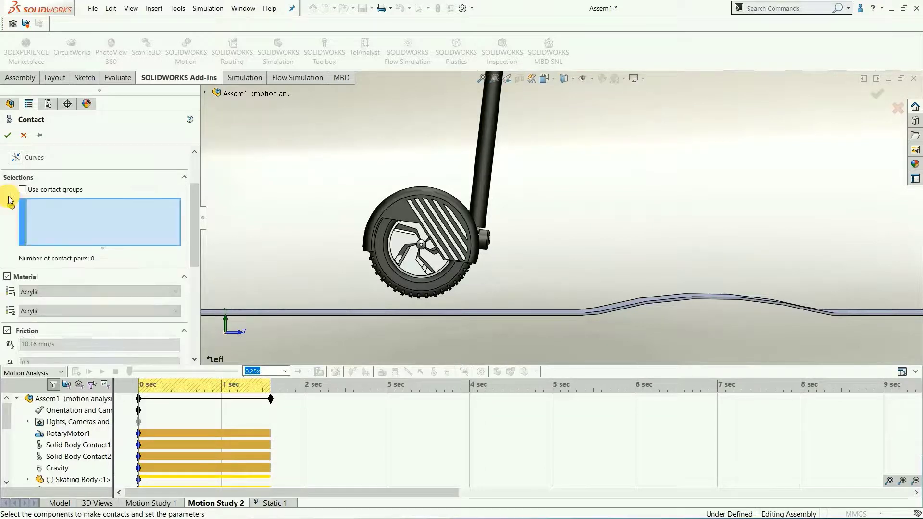
# Try Rubber (Dry) for both contact materials, review the resulting friction settings, and close the Contact command without selecting any bodies.
pyautogui.click(62, 293)
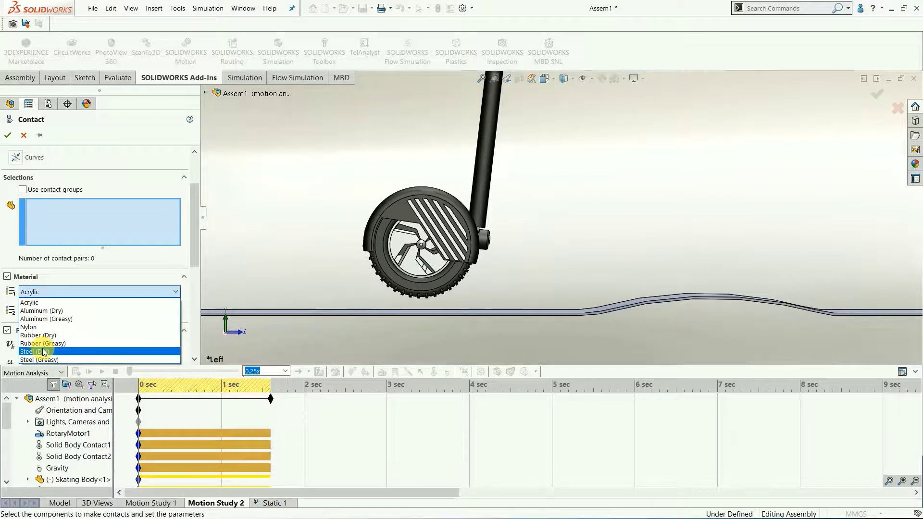
pyautogui.click(47, 335)
pyautogui.click(53, 314)
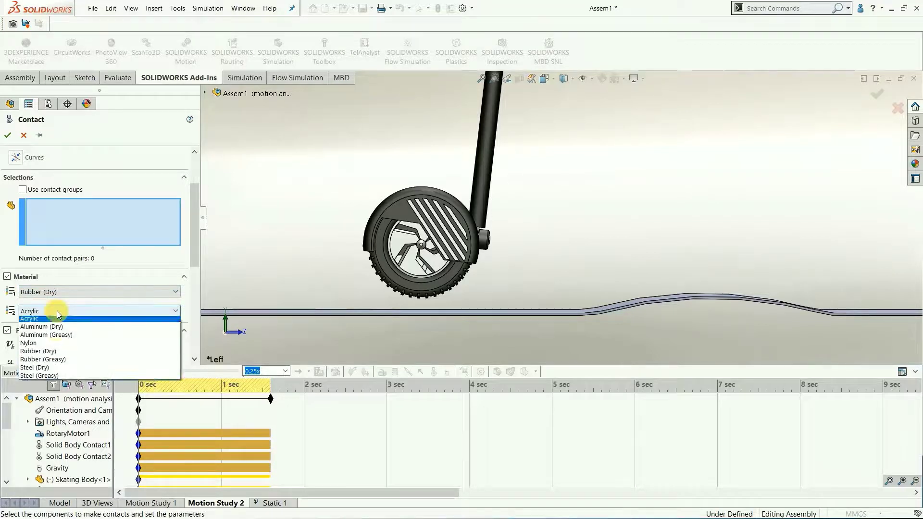
pyautogui.click(57, 356)
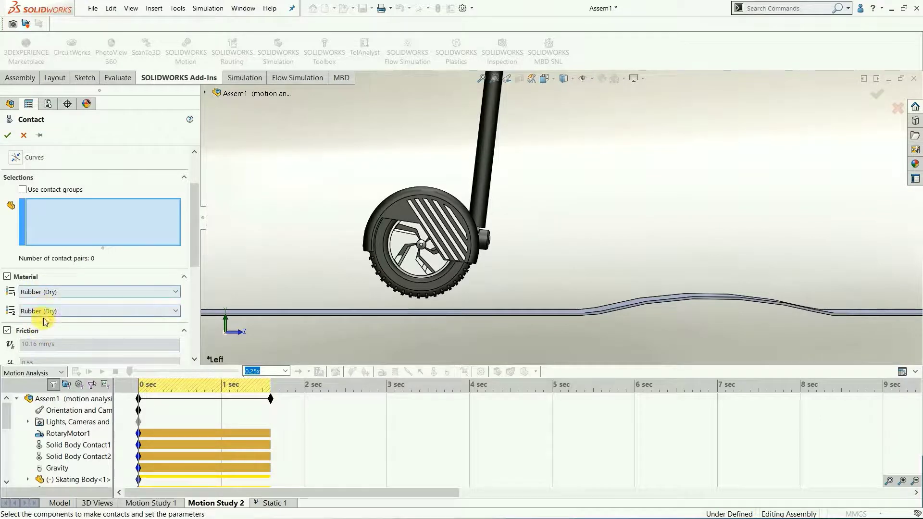
pyautogui.scroll(-5, 193, 244)
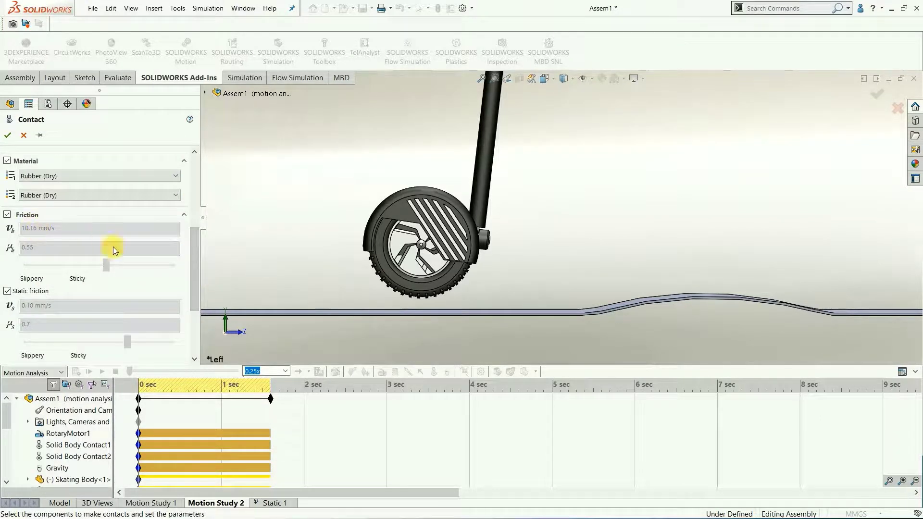
pyautogui.scroll(5, 193, 230)
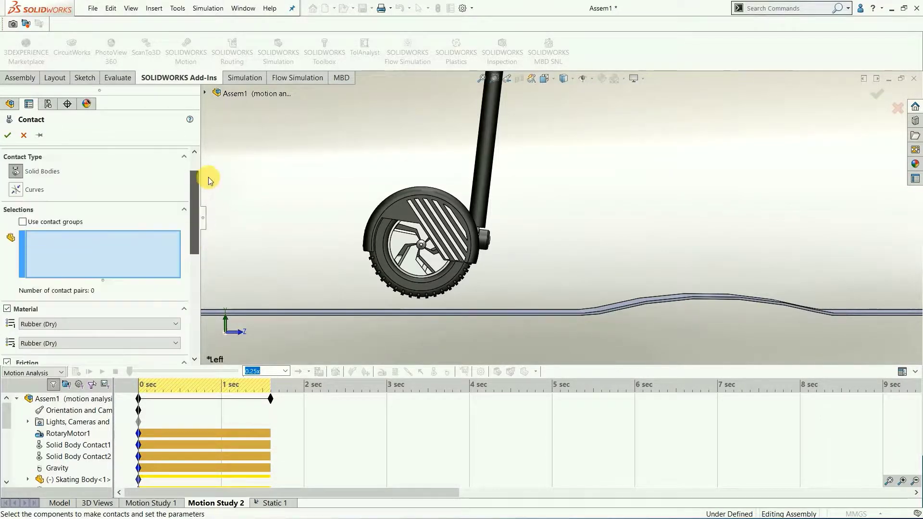
pyautogui.click(7, 135)
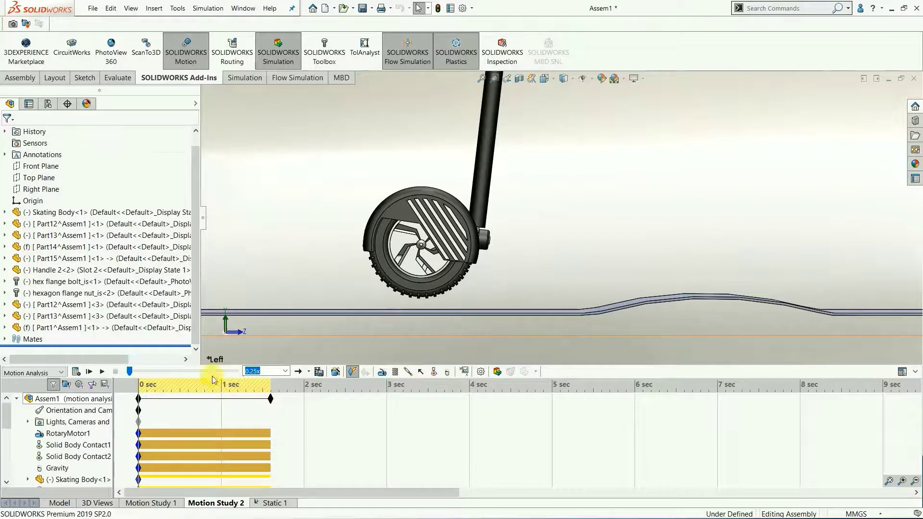
# Highlight Solid Body Contact1 and Solid Body Contact2 in turn to inspect which wheels touch the ground plate.
pyautogui.click(70, 445)
pyautogui.click(70, 456)
pyautogui.moveTo(535, 246); pyautogui.dragTo(567, 278, button='middle')
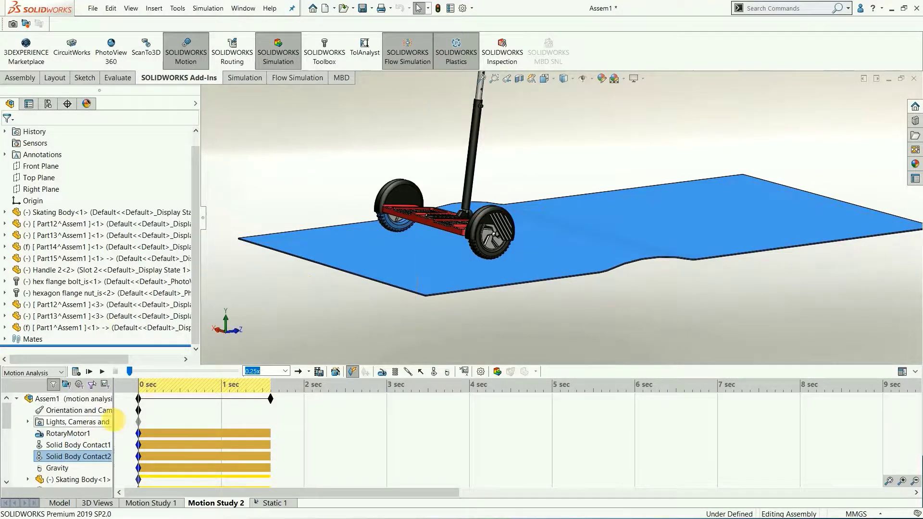
# Check the item visibility settings and highlight the Gravity feature to inspect its direction against the axis triad.
pyautogui.click(256, 298)
pyautogui.click(56, 468)
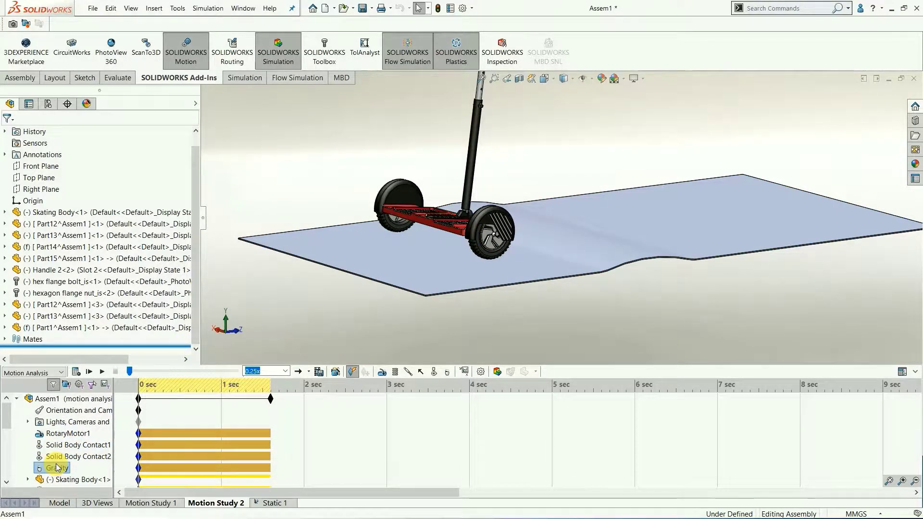
pyautogui.click(268, 293)
pyautogui.keyDown('shift'); pyautogui.moveTo(268, 293); pyautogui.dragTo(293, 338, button='middle'); pyautogui.keyUp('shift')
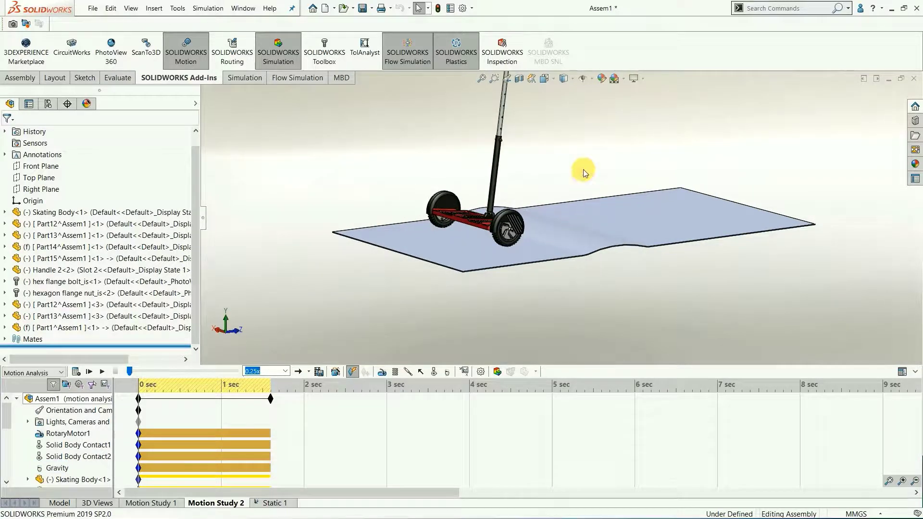
pyautogui.click(592, 78)
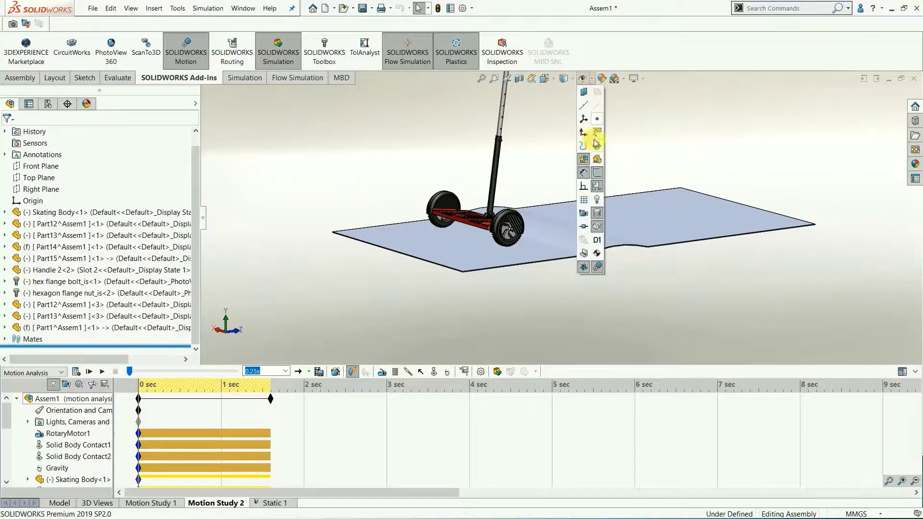
pyautogui.click(597, 267)
pyautogui.rightClick(54, 467)
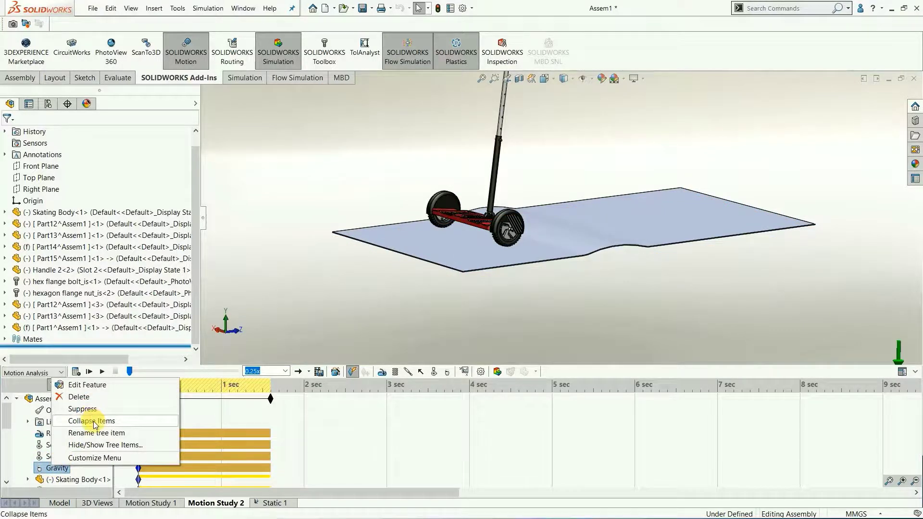
pyautogui.click(872, 314)
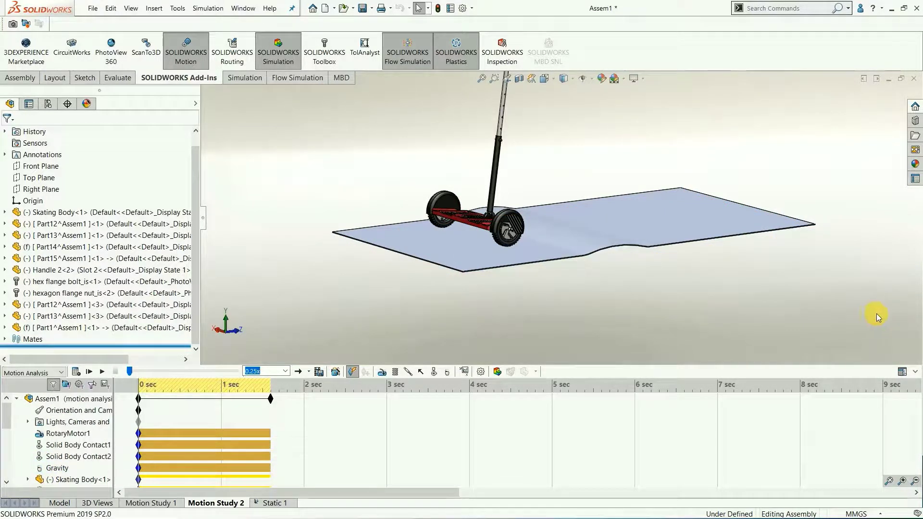
pyautogui.click(58, 468)
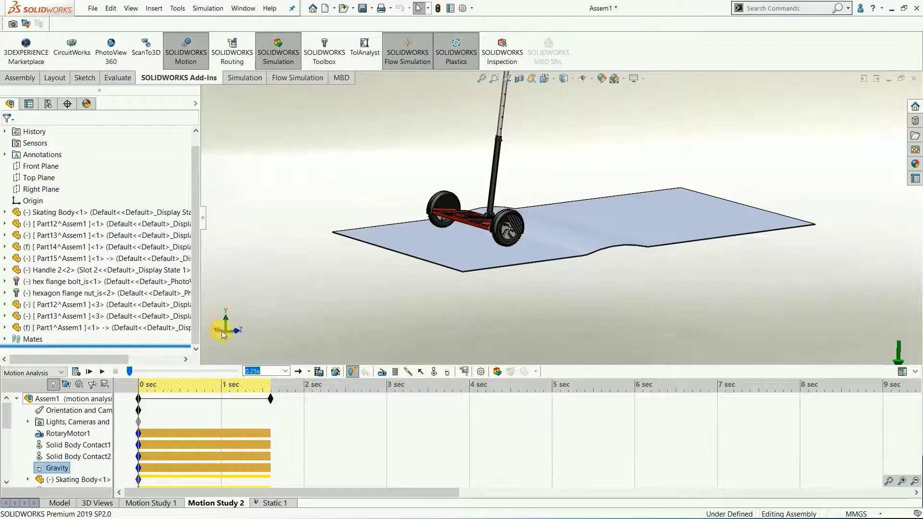
pyautogui.click(692, 307)
# Switch the assembly to the Left view and play Motion Study 2 to watch the scooter drive over the bump.
pyautogui.scroll(4, 679, 292)
pyautogui.scroll(-2, 651, 161)
pyautogui.press('space')
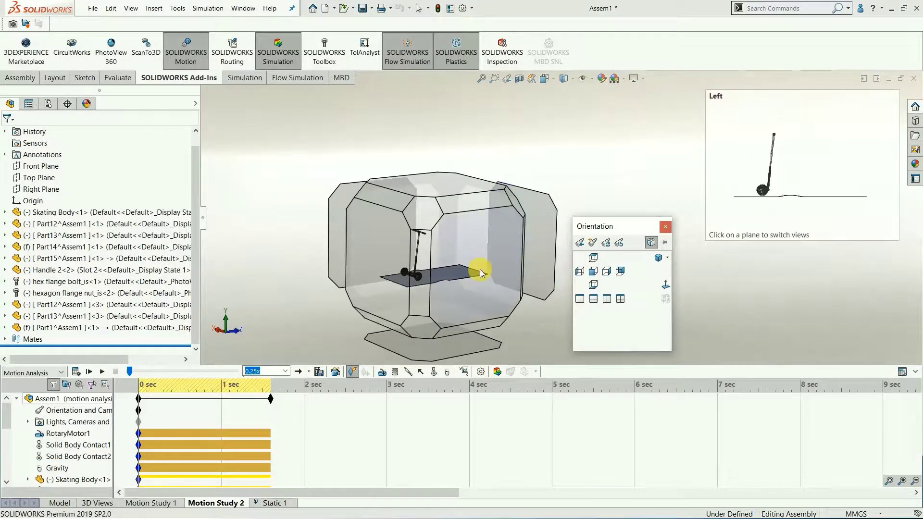
pyautogui.click(480, 269)
pyautogui.scroll(-2, 548, 174)
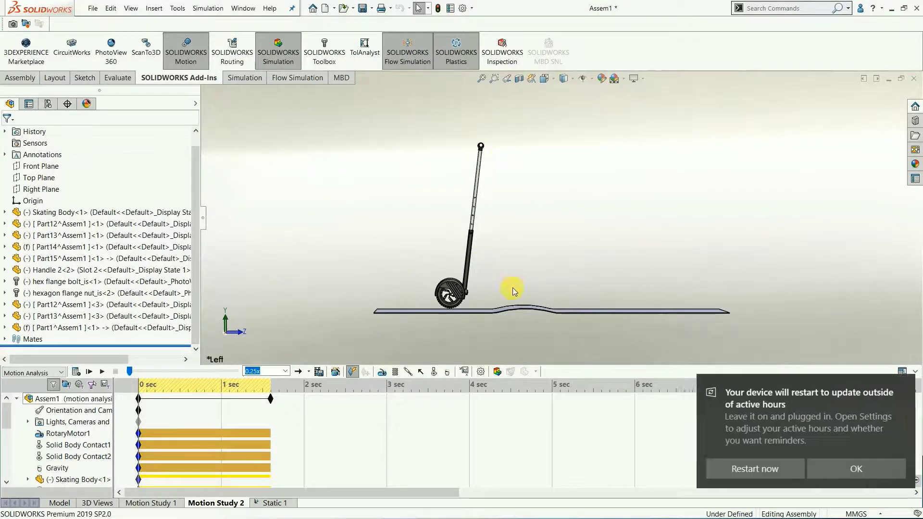
pyautogui.click(902, 385)
pyautogui.scroll(-1, 69, 457)
pyautogui.scroll(1, 73, 455)
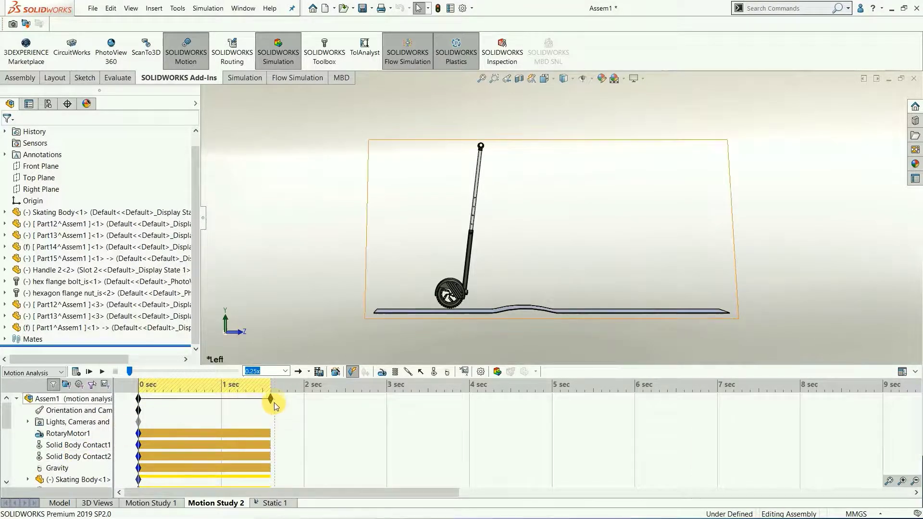
pyautogui.click(102, 374)
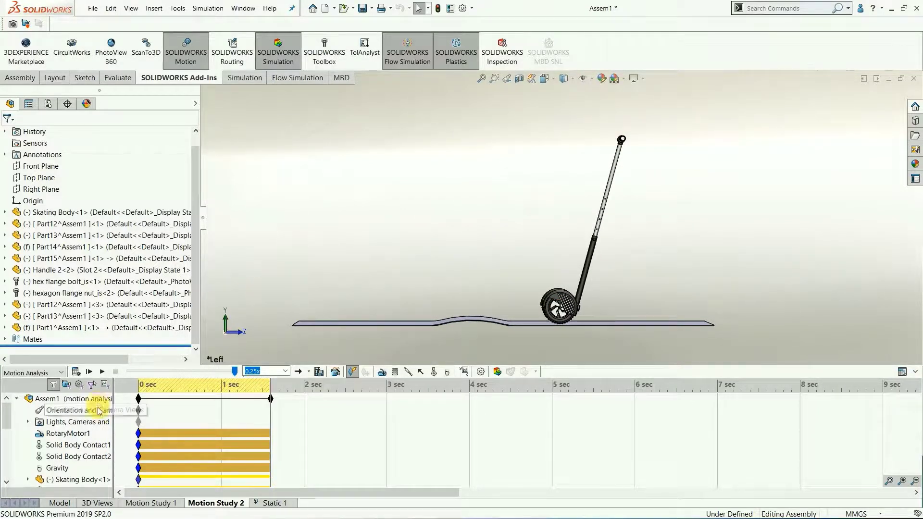
pyautogui.click(102, 371)
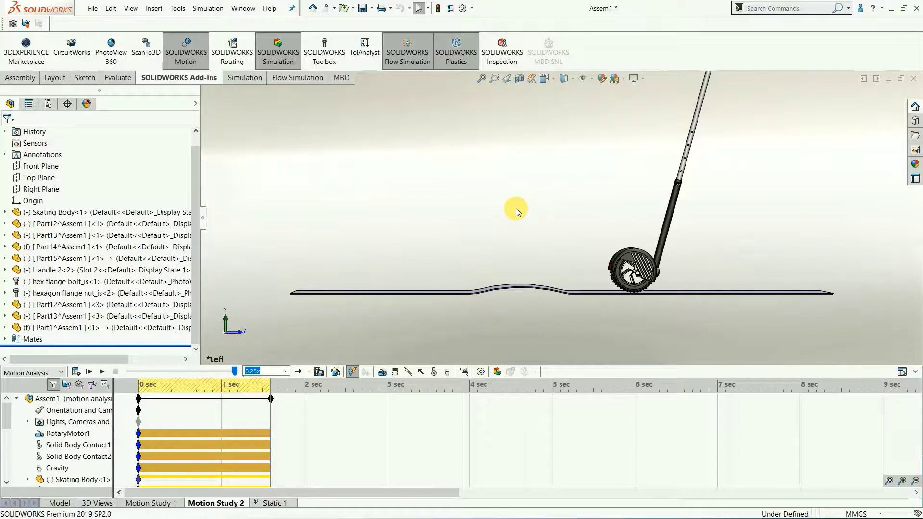
# Create a new results plot of Forces, Motor Torque, Magnitude for RotaryMotor1 versus Time.
pyautogui.click(464, 371)
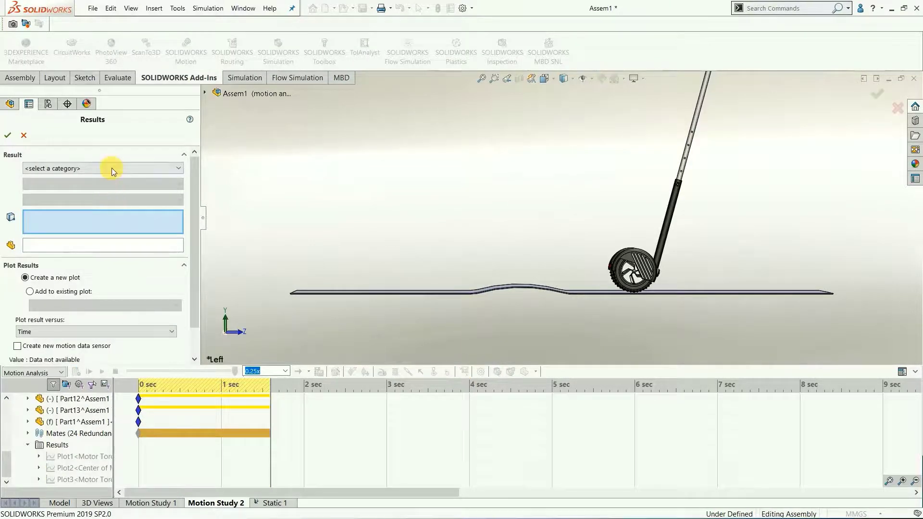
pyautogui.click(112, 168)
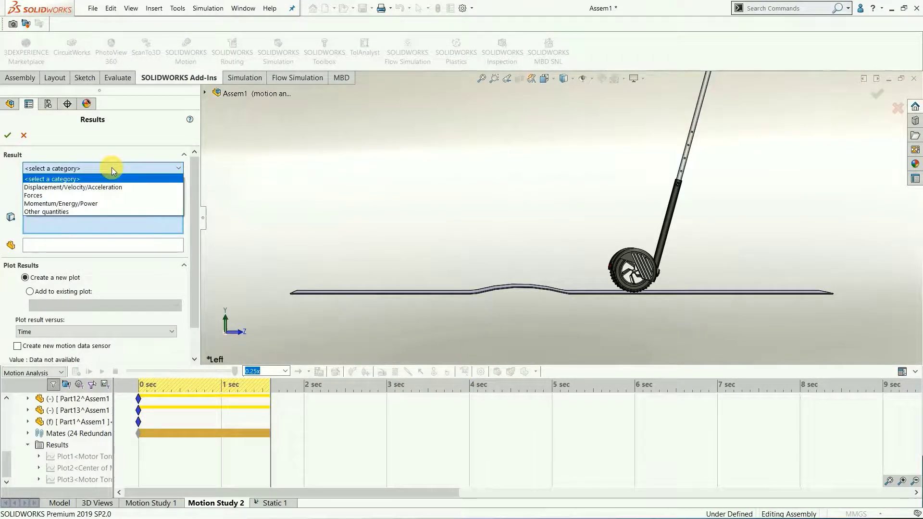
pyautogui.click(108, 195)
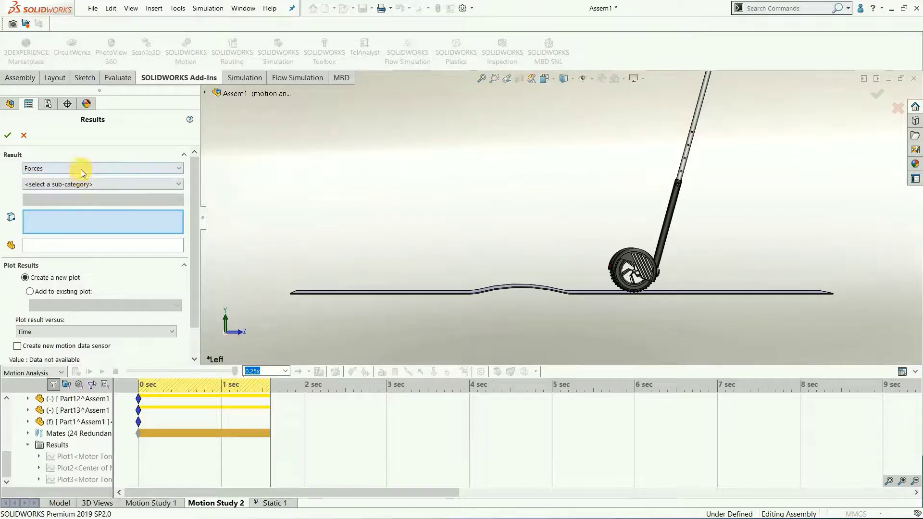
pyautogui.click(77, 185)
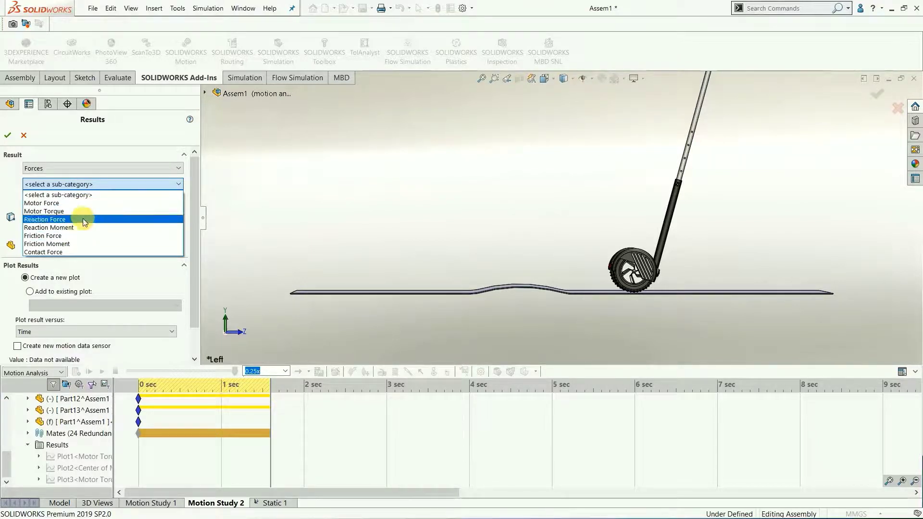
pyautogui.click(86, 210)
pyautogui.click(87, 198)
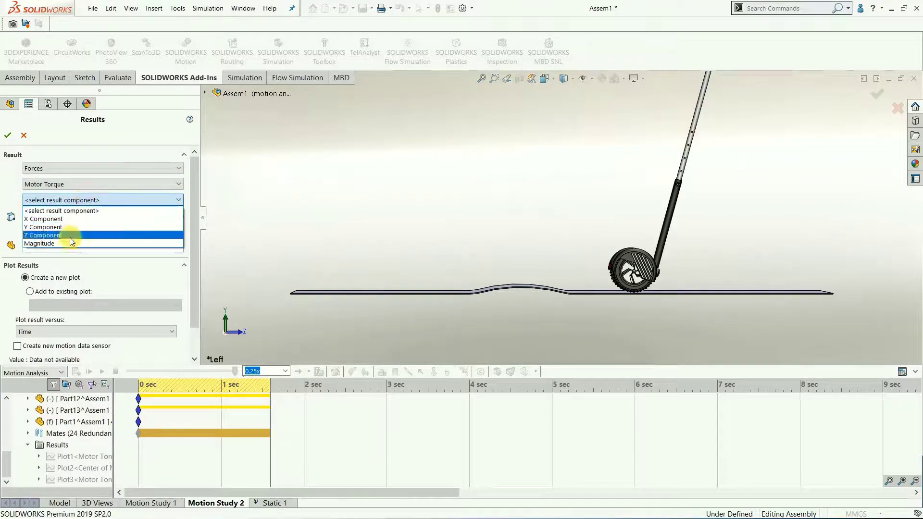
pyautogui.click(62, 243)
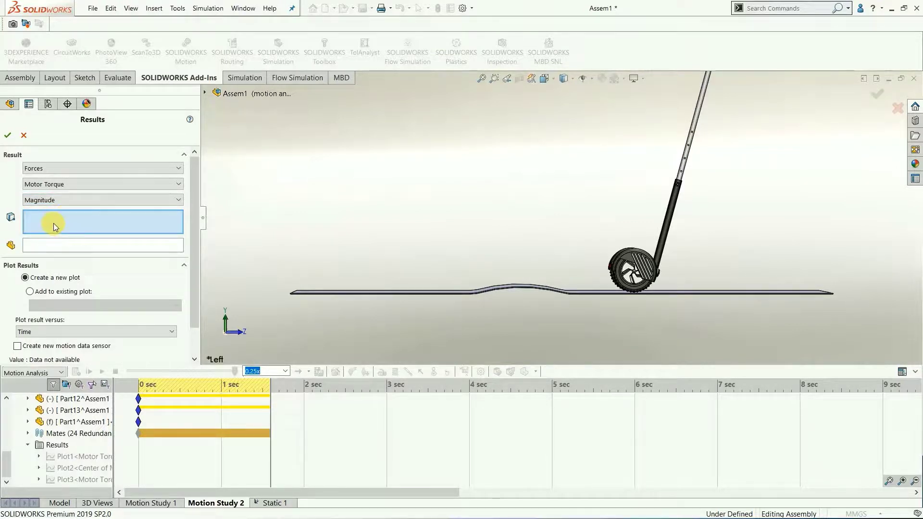
pyautogui.scroll(3, 60, 444)
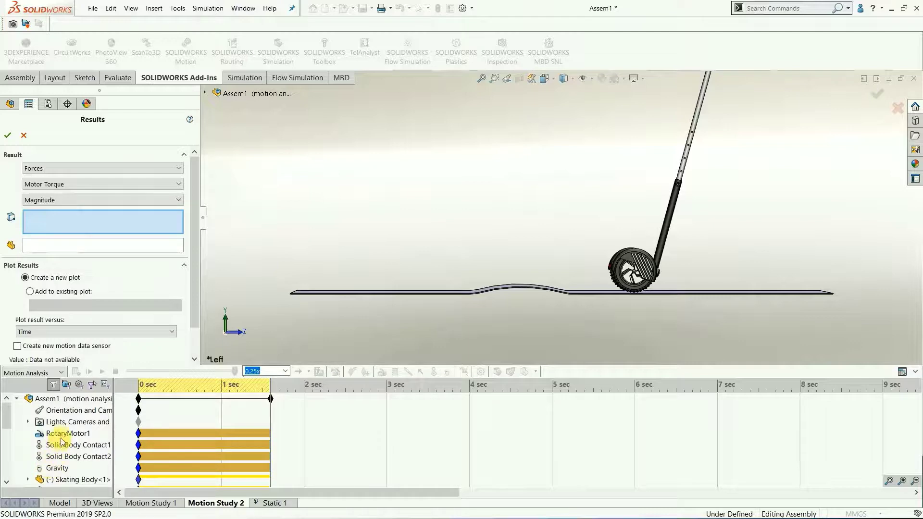
pyautogui.click(64, 435)
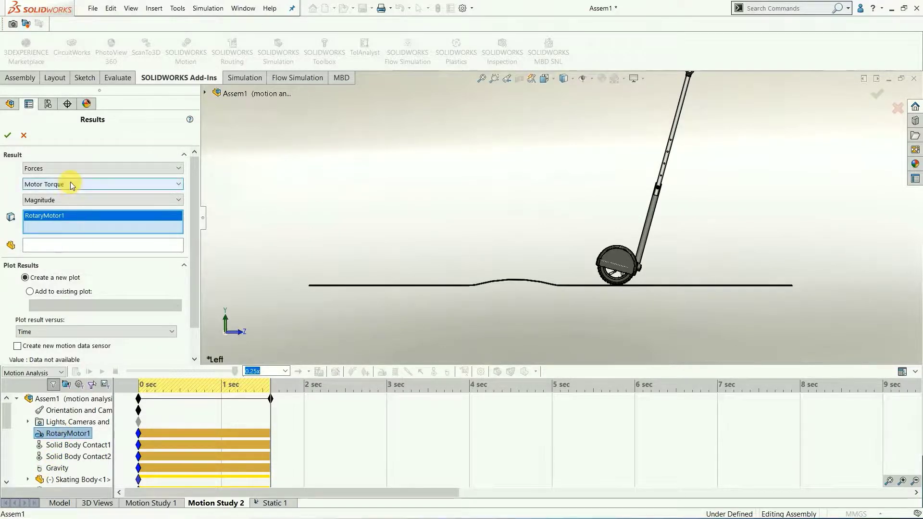
pyautogui.click(7, 137)
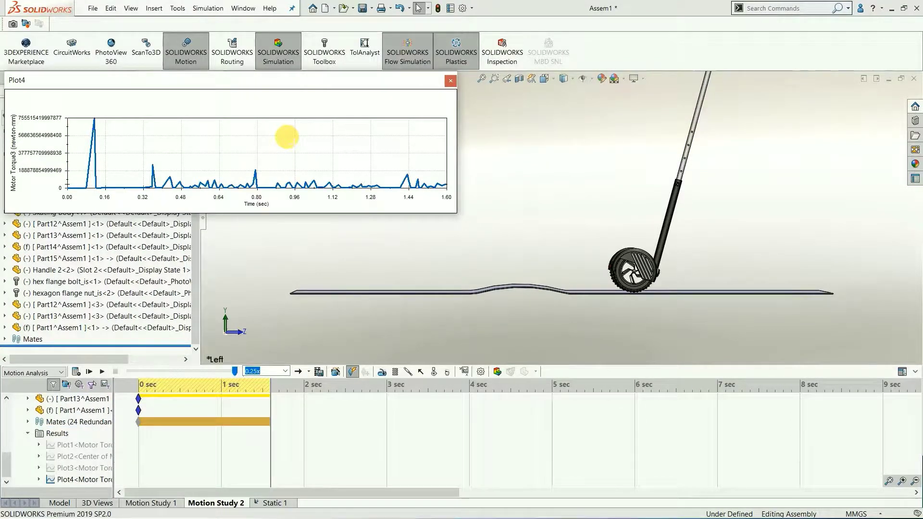
# Place the motor torque plot clear of the feature tree, replay the motion study alongside it, and close the plot.
pyautogui.moveTo(324, 80); pyautogui.dragTo(399, 95)
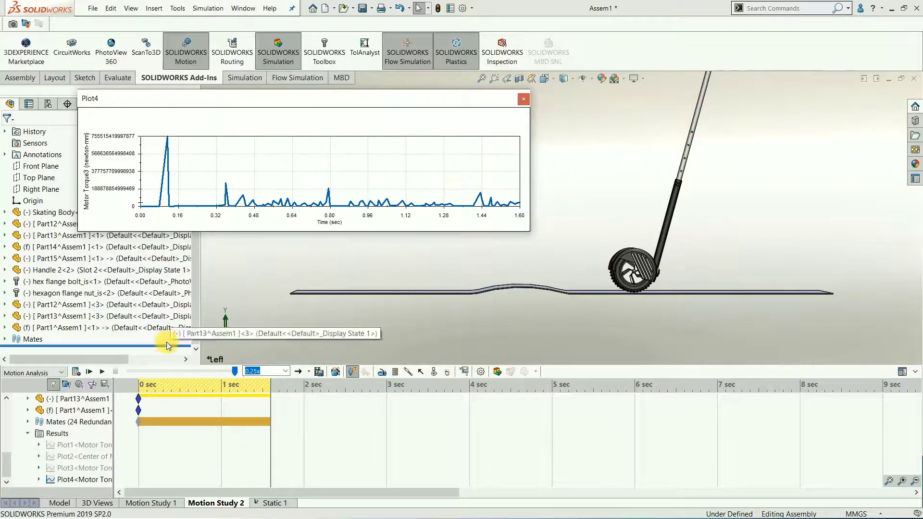
pyautogui.click(101, 372)
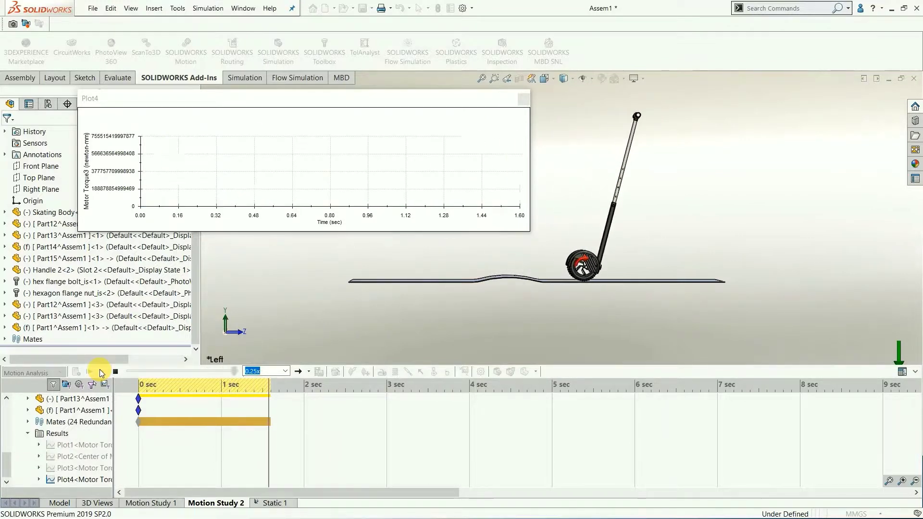
pyautogui.click(525, 100)
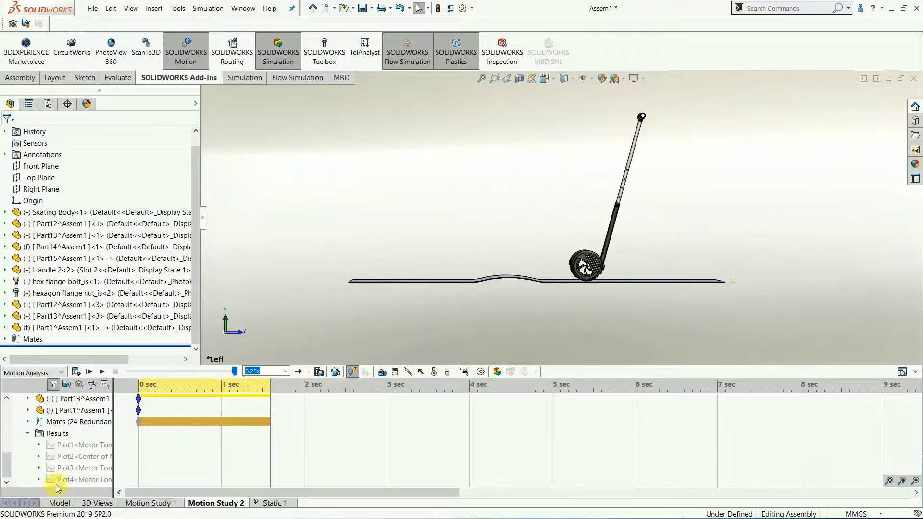
# Show the center of mass position plot, Plot2, to examine its curve over time, and close it.
pyautogui.rightClick(69, 461)
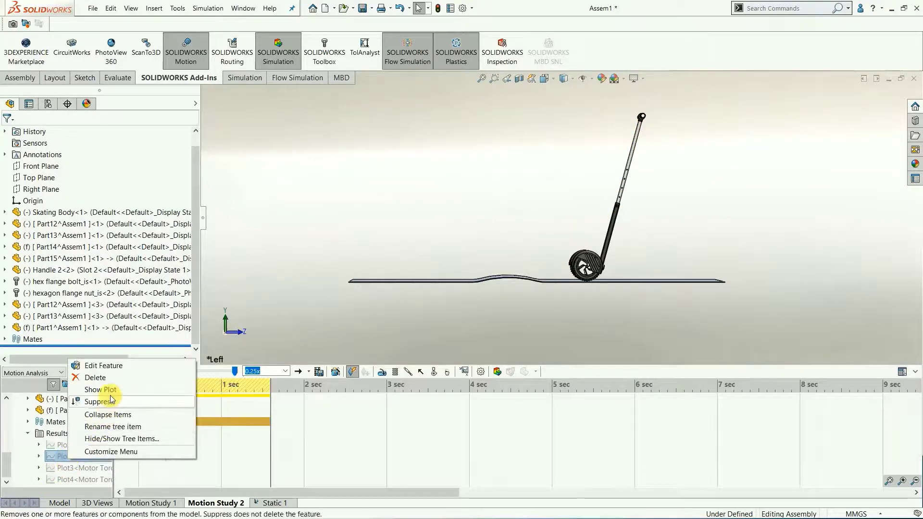
pyautogui.click(113, 394)
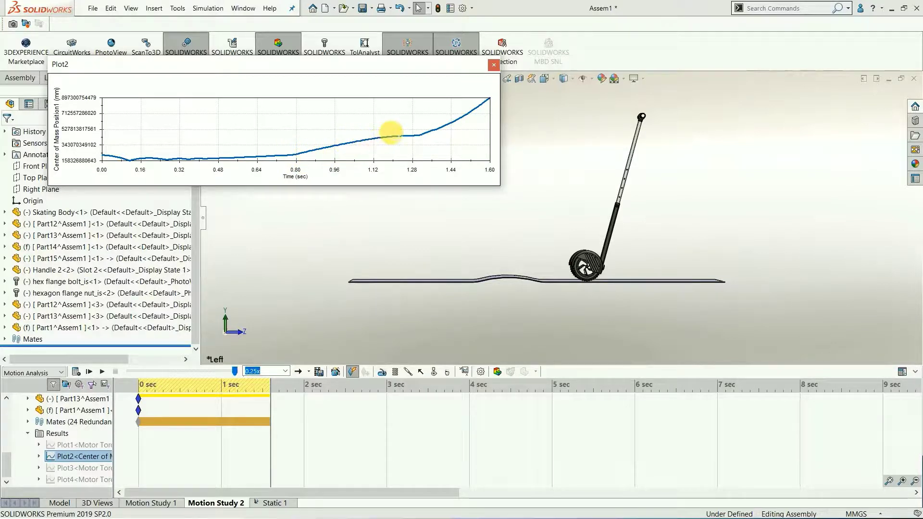
pyautogui.click(492, 66)
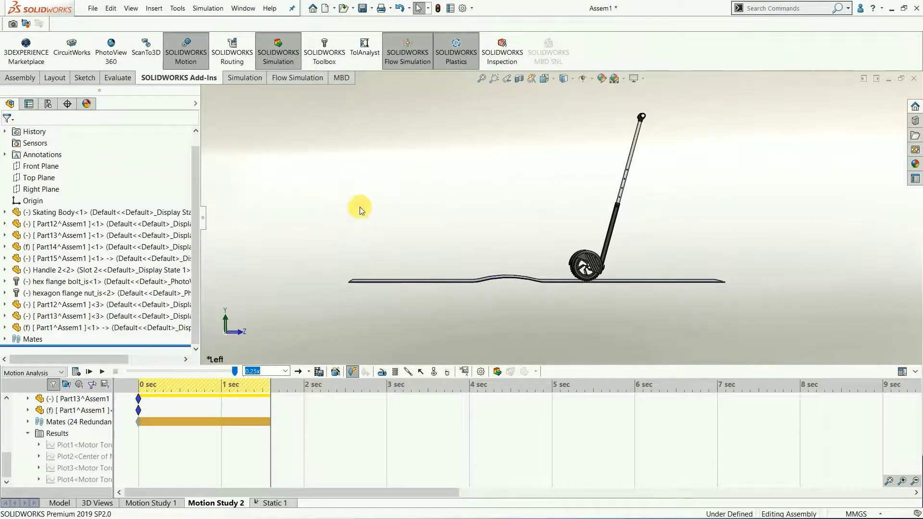
# Review the file type, image size and frame options for saving the animation, and close the dialog without saving.
pyautogui.scroll(5, 90, 434)
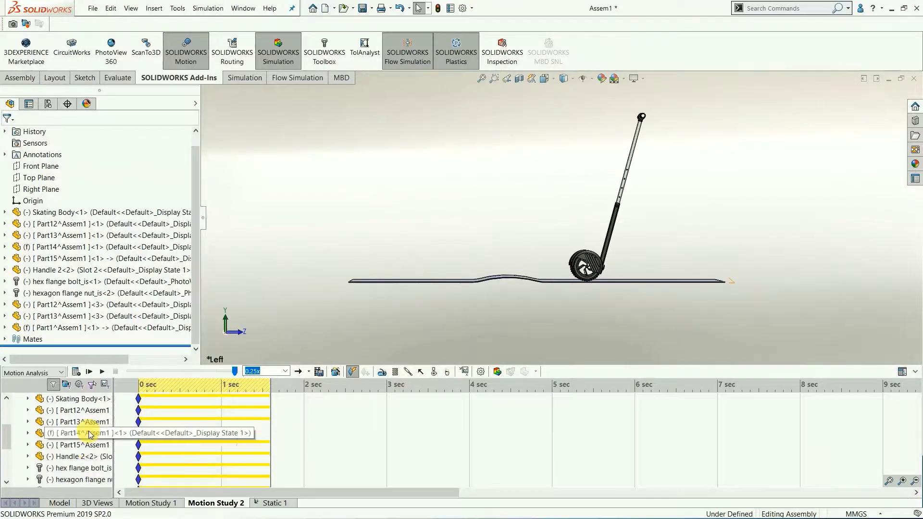
pyautogui.click(318, 373)
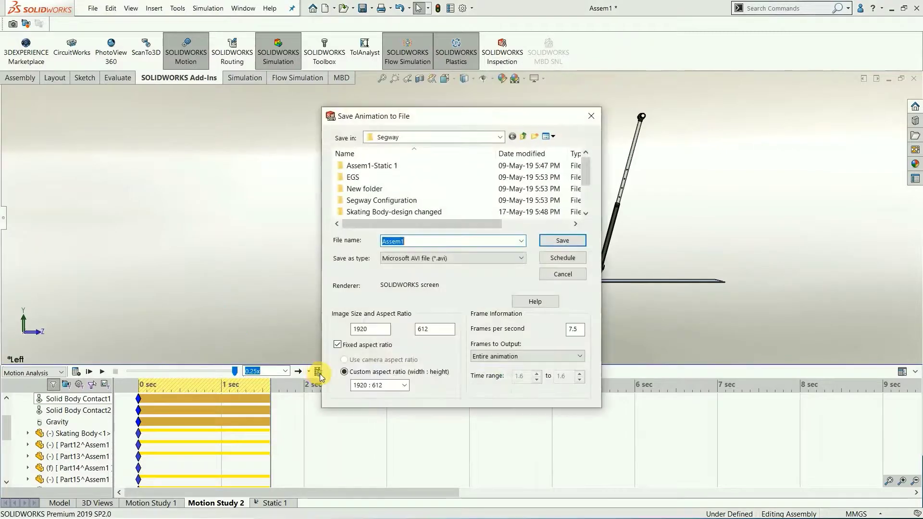
pyautogui.click(446, 261)
pyautogui.click(445, 262)
pyautogui.click(366, 329)
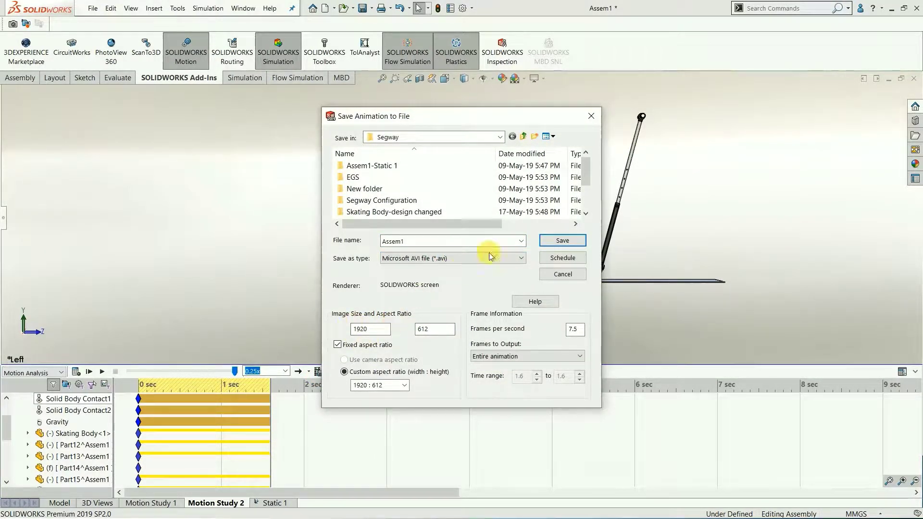
pyautogui.click(591, 116)
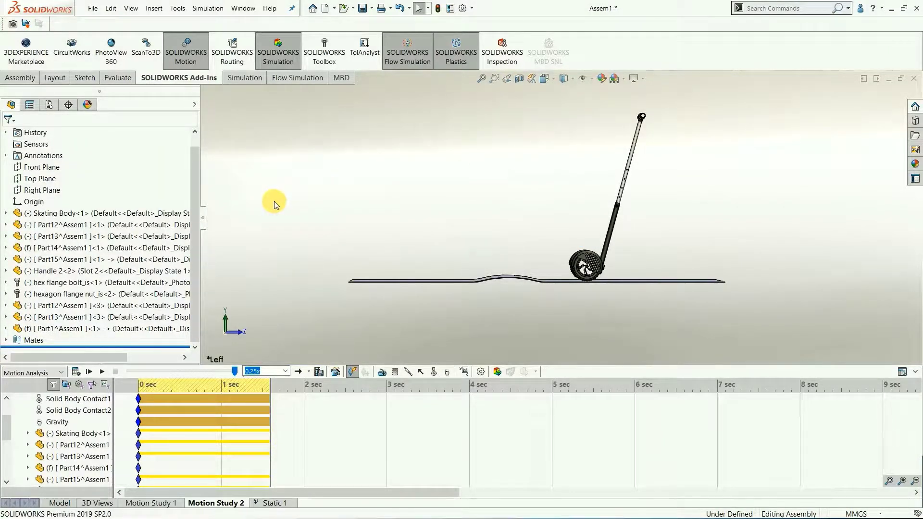
# Return to the assembly model and open the red Skating Body part in position.
pyautogui.click(60, 503)
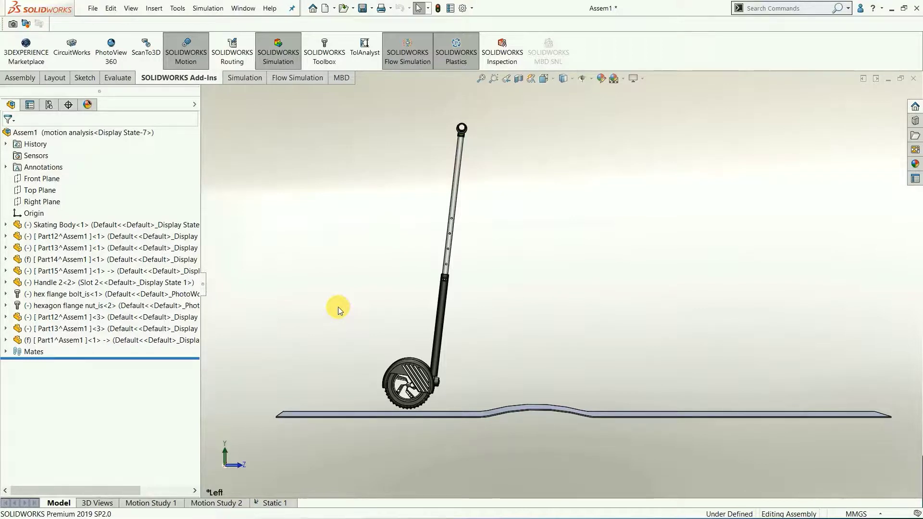
pyautogui.moveTo(339, 307); pyautogui.dragTo(383, 340, button='middle')
pyautogui.scroll(-5, 492, 396)
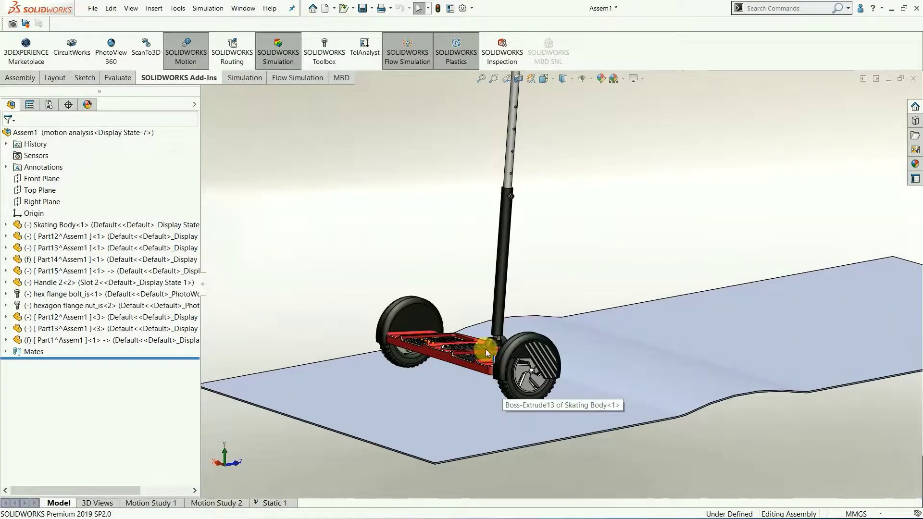
pyautogui.scroll(-6, 485, 362)
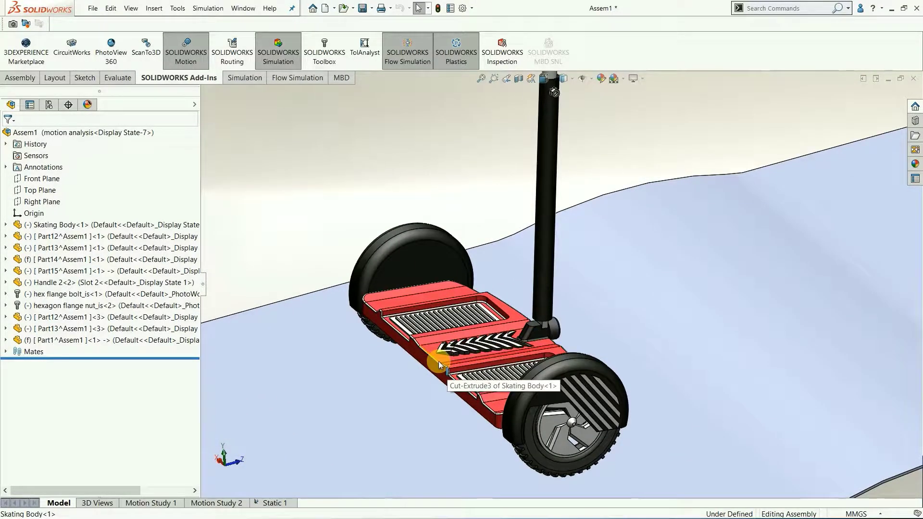
pyautogui.click(439, 354)
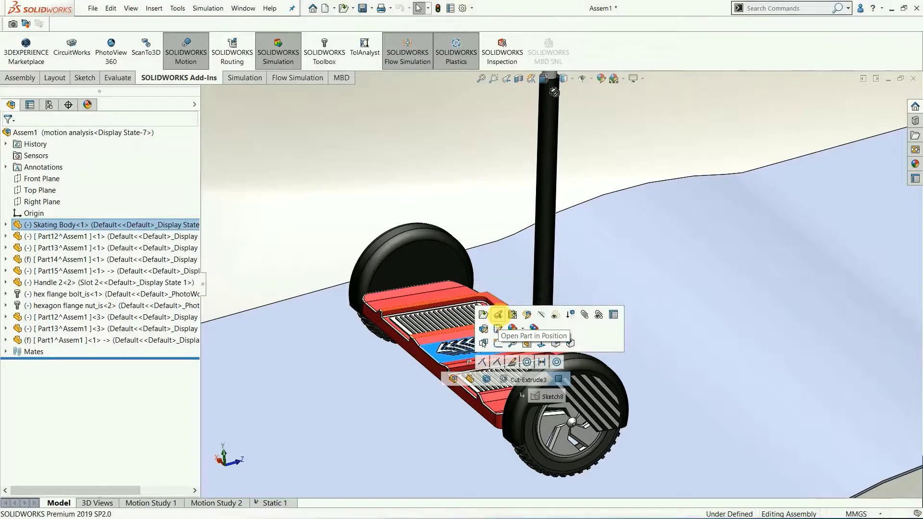
pyautogui.click(499, 315)
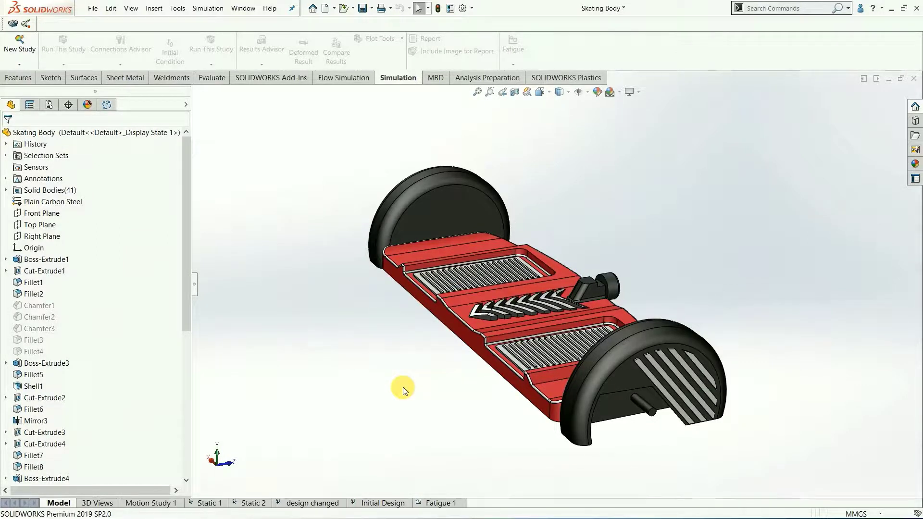
# Examine the red Skating Body from several angles and review the available add-ins and the Simulation tools.
pyautogui.moveTo(408, 380); pyautogui.dragTo(432, 395, button='middle')
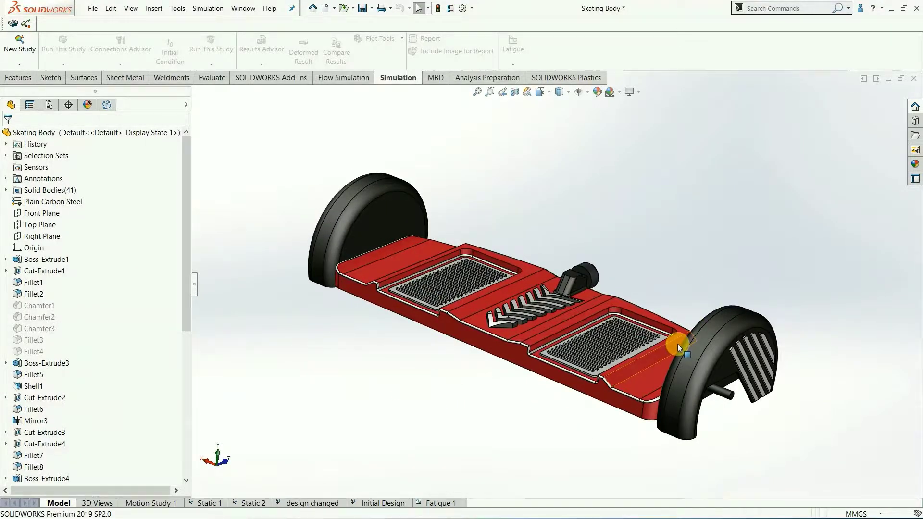
pyautogui.scroll(-1, 677, 344)
pyautogui.moveTo(676, 344)
pyautogui.mouseDown(button='middle')
pyautogui.moveTo(671, 350)
pyautogui.moveTo(670, 334)
pyautogui.mouseUp(button='middle')
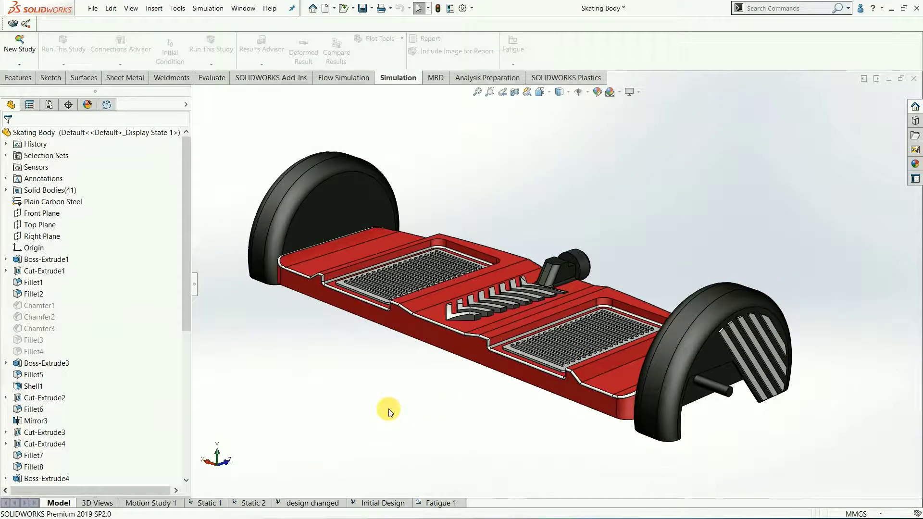
pyautogui.click(280, 79)
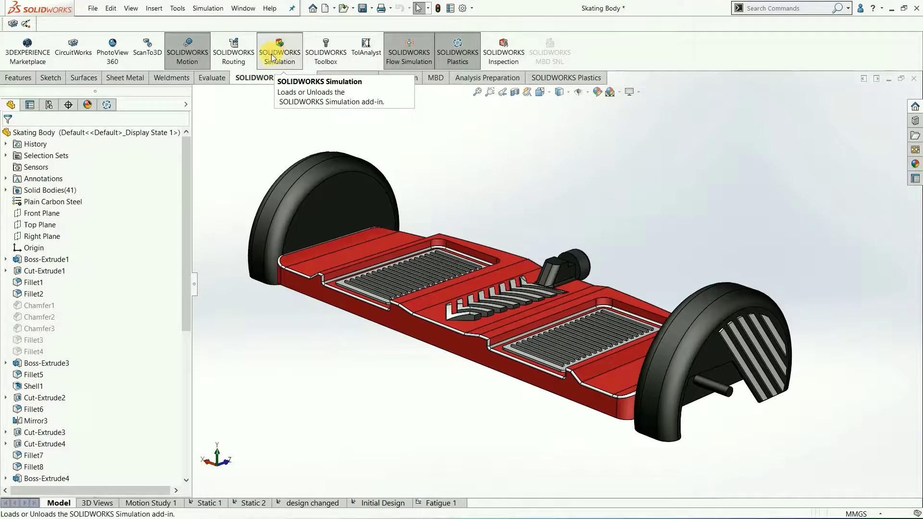
pyautogui.click(401, 78)
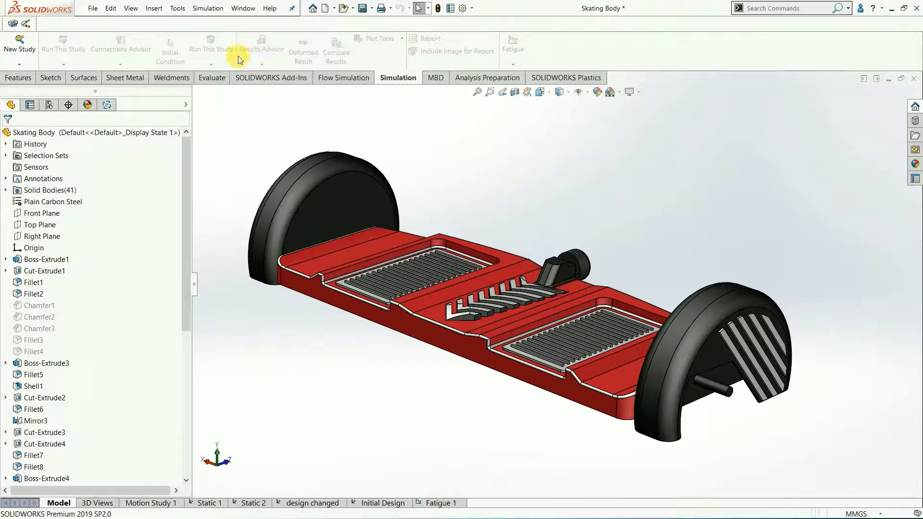
pyautogui.click(342, 119)
pyautogui.moveTo(479, 333); pyautogui.dragTo(540, 330, button='middle')
pyautogui.scroll(3, 540, 328)
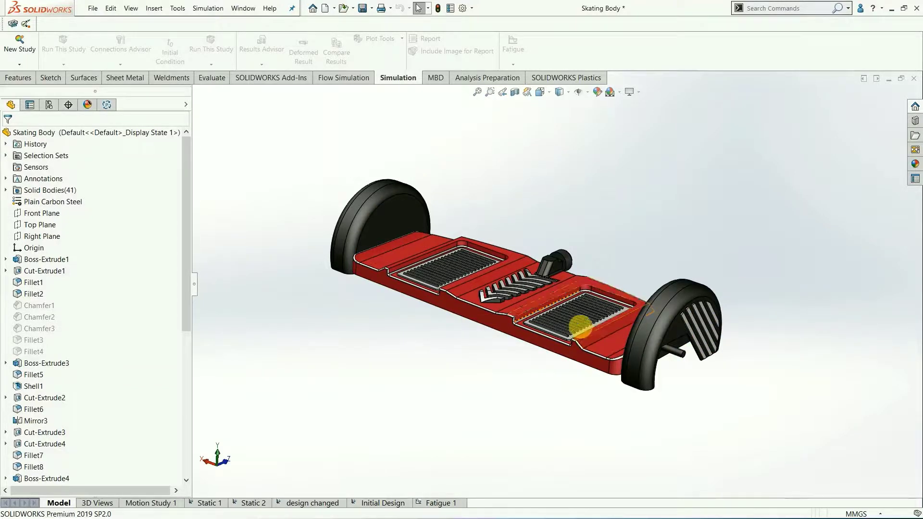
pyautogui.scroll(-2, 552, 312)
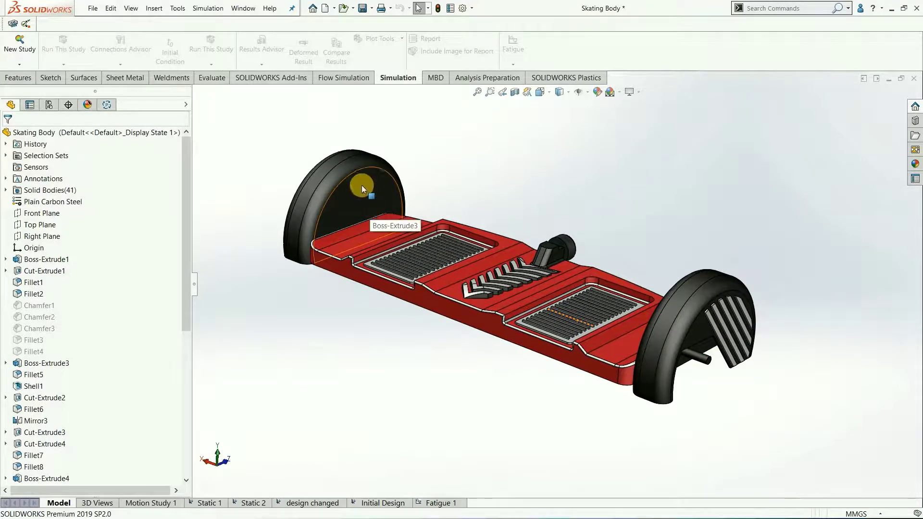
# Activate the Skating Body's analysis configuration and examine the simplified body with its feature tree.
pyautogui.click(49, 105)
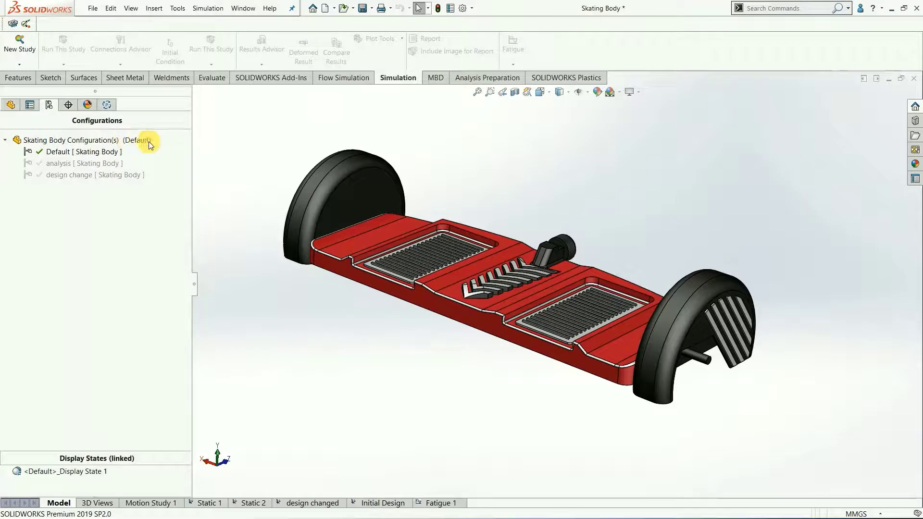
pyautogui.doubleClick(97, 165)
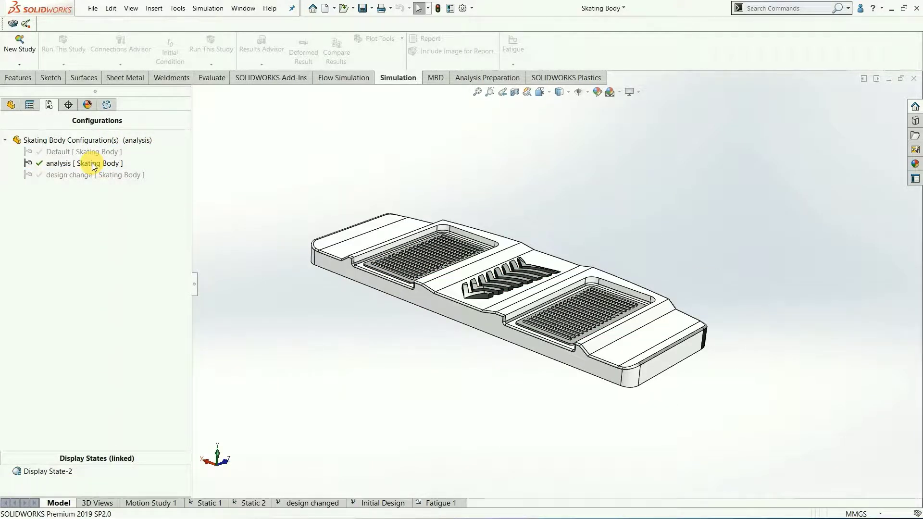
pyautogui.click(11, 105)
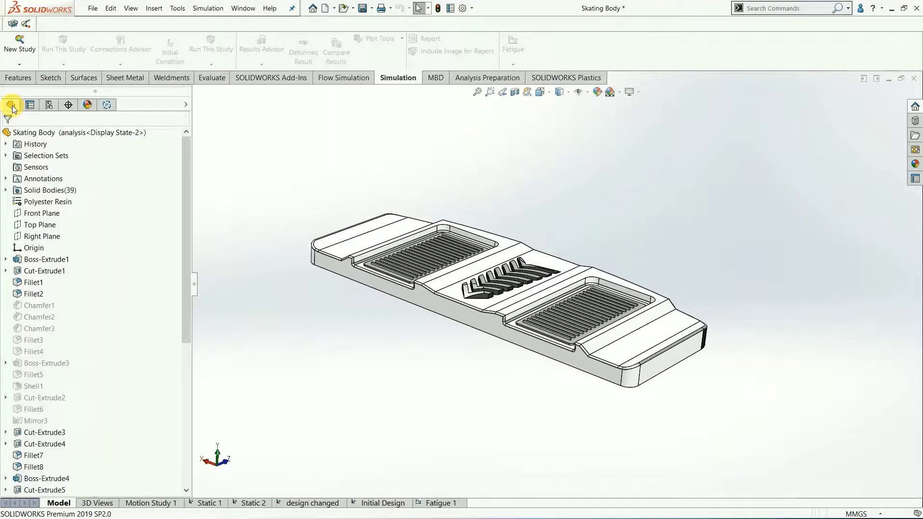
pyautogui.scroll(-3, 544, 291)
pyautogui.moveTo(544, 290); pyautogui.dragTo(499, 294, button='middle')
pyautogui.scroll(2, 519, 285)
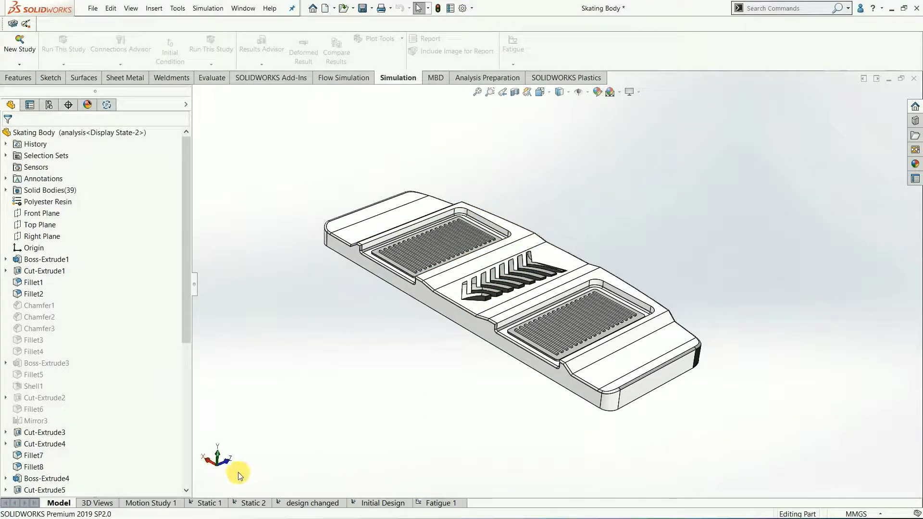
# View the Initial Design study with its Skating Body list collapsed, and return to the part model.
pyautogui.click(381, 504)
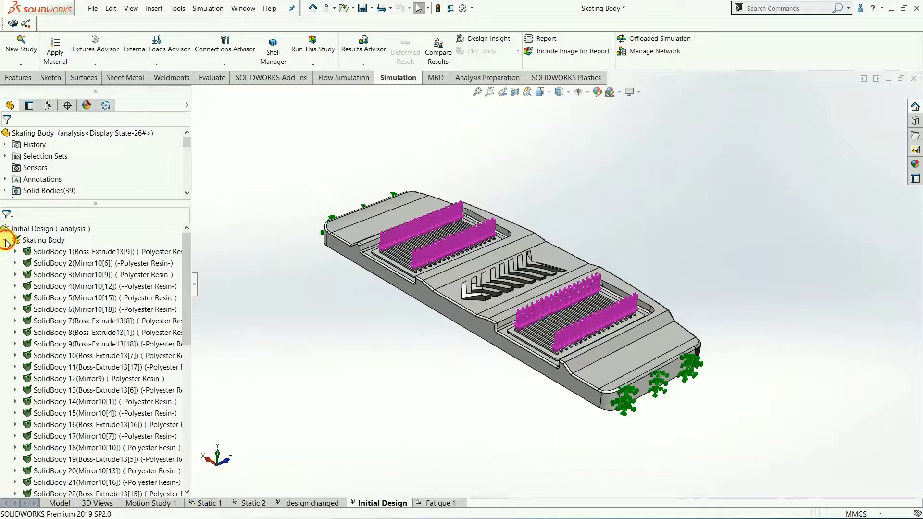
pyautogui.click(5, 241)
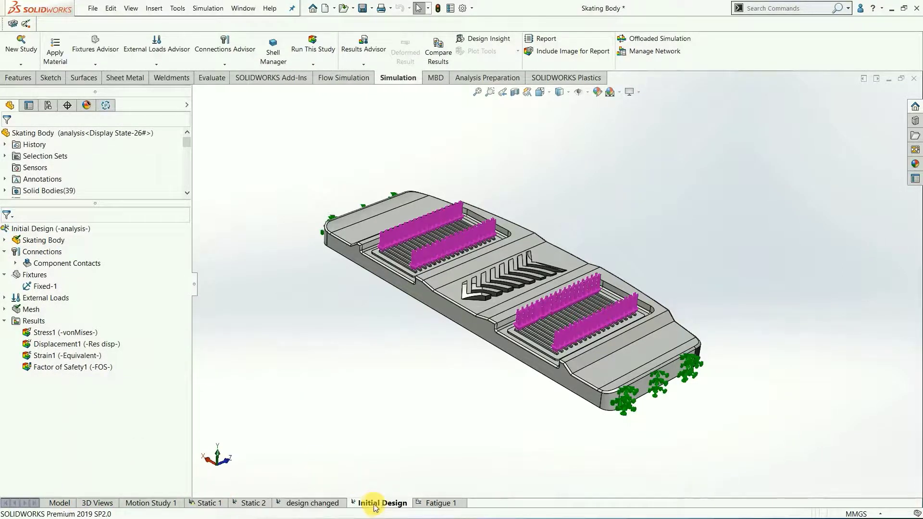
pyautogui.click(70, 506)
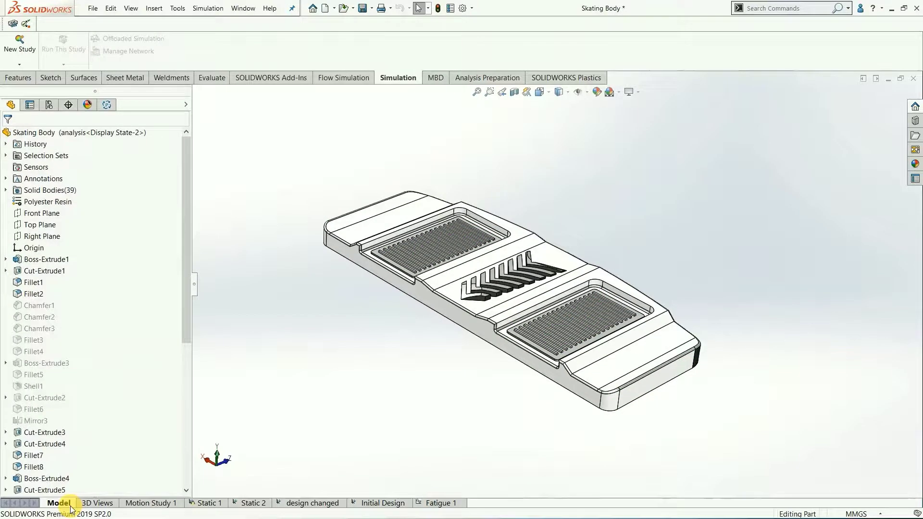
# Reopen the Initial Design study and look through its solid bodies and the part's assigned material.
pyautogui.click(383, 503)
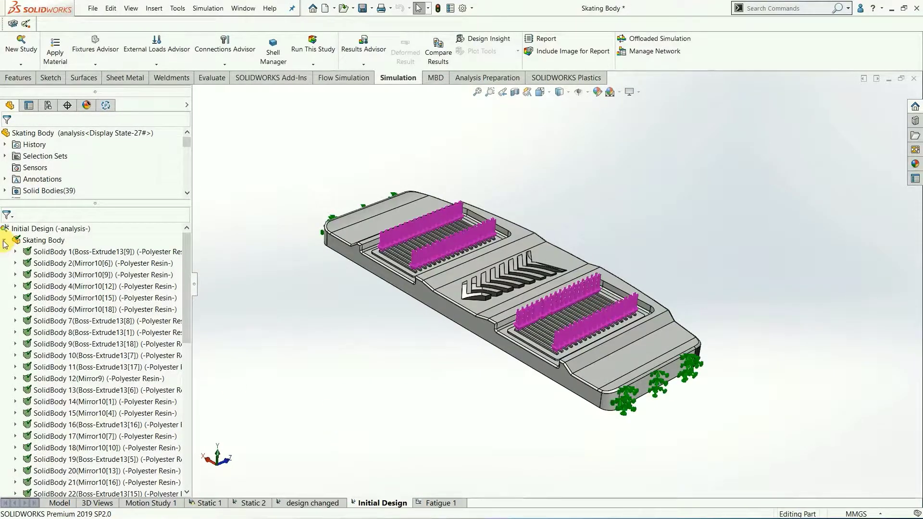
pyautogui.click(4, 240)
pyautogui.click(4, 241)
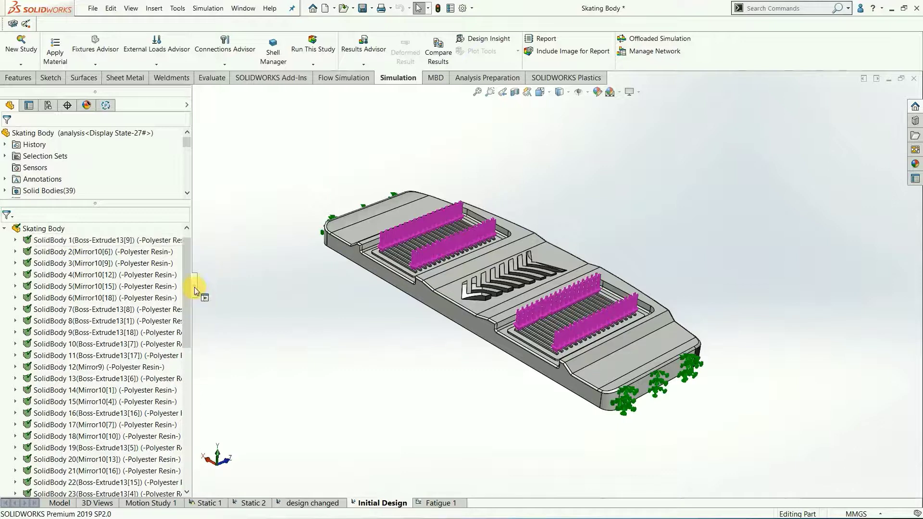
pyautogui.scroll(1, 149, 243)
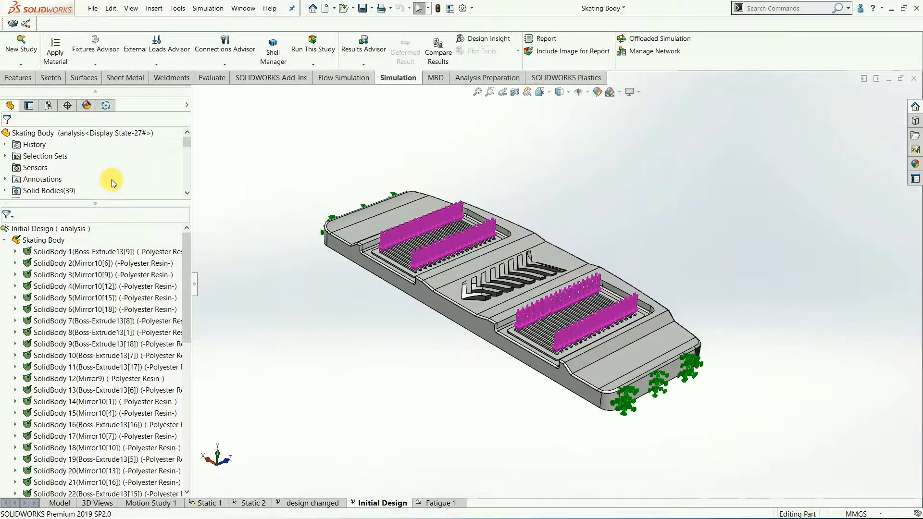
pyautogui.scroll(-1, 43, 179)
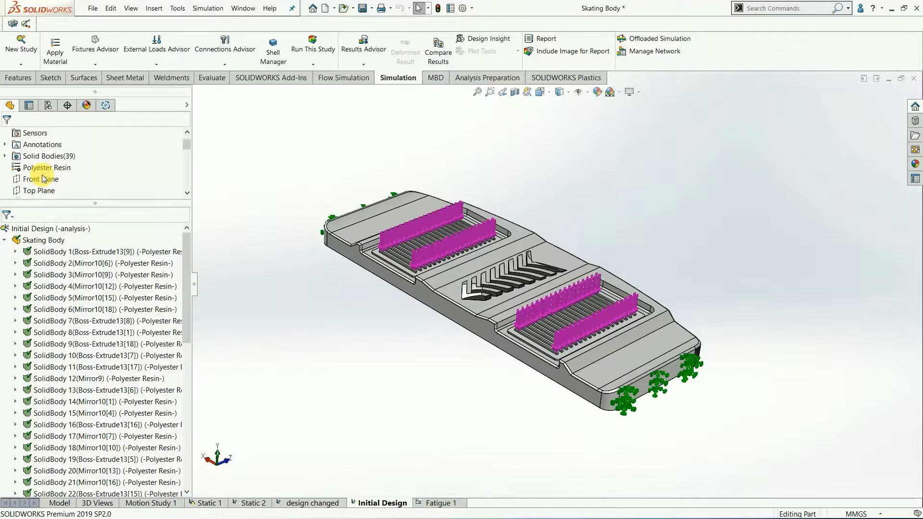
pyautogui.scroll(1, 42, 177)
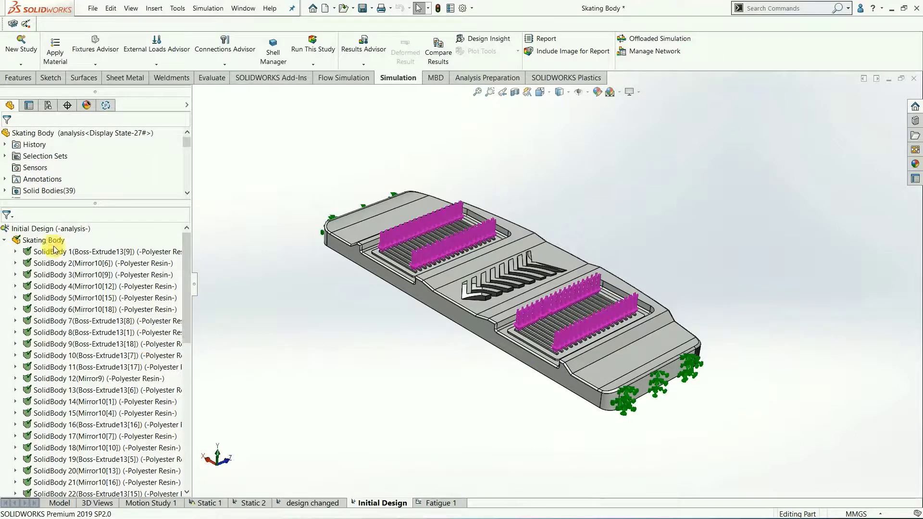
# Collapse the Skating Body, Connections and Fixtures branches of the study and view the loaded deck from a lower angle.
pyautogui.click(7, 239)
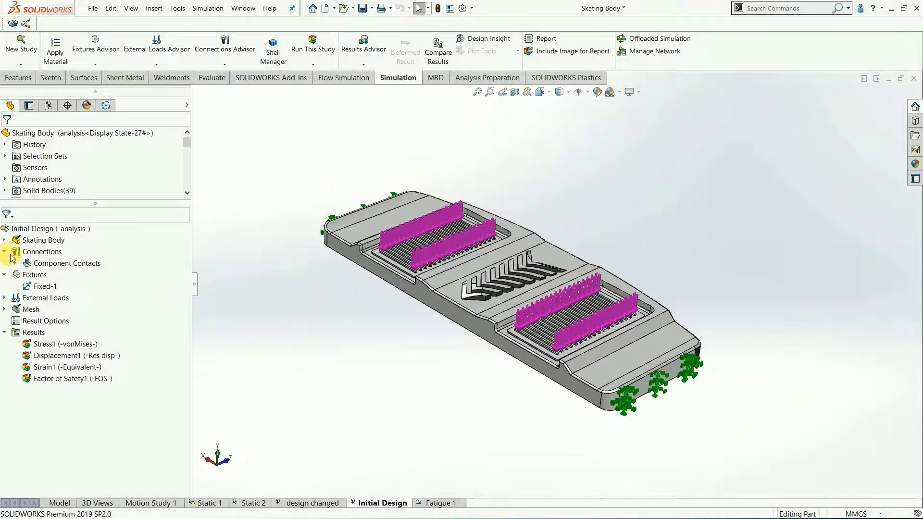
pyautogui.click(4, 251)
pyautogui.click(4, 263)
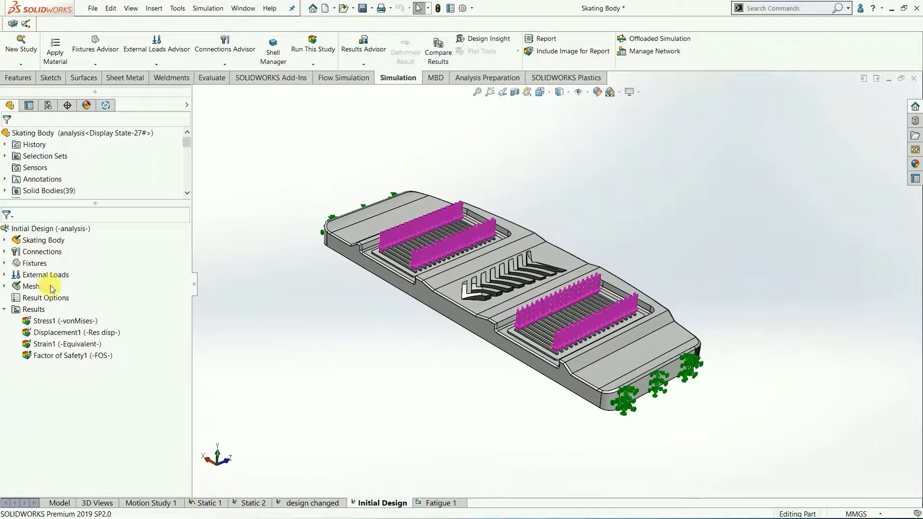
pyautogui.moveTo(354, 271); pyautogui.dragTo(377, 335, button='middle')
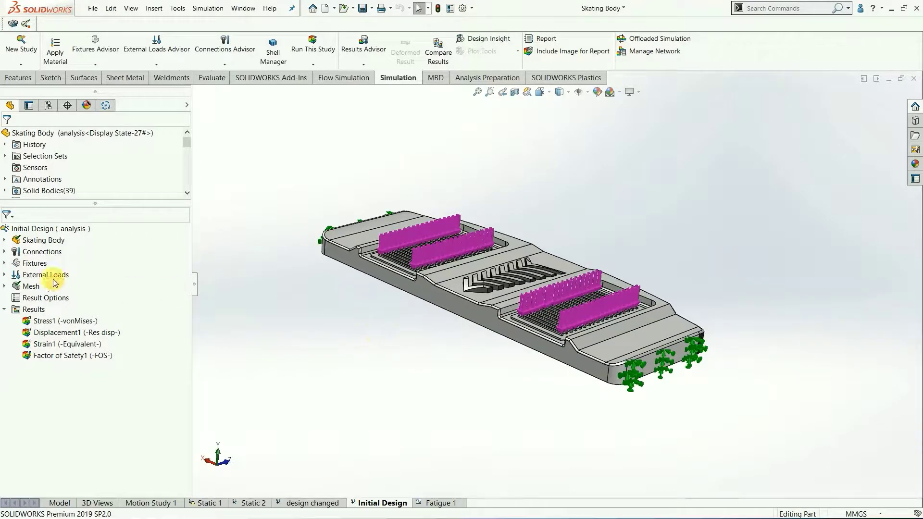
# Review the Polyester Resin properties in the material settings for all bodies, and close them without applying anything.
pyautogui.rightClick(46, 243)
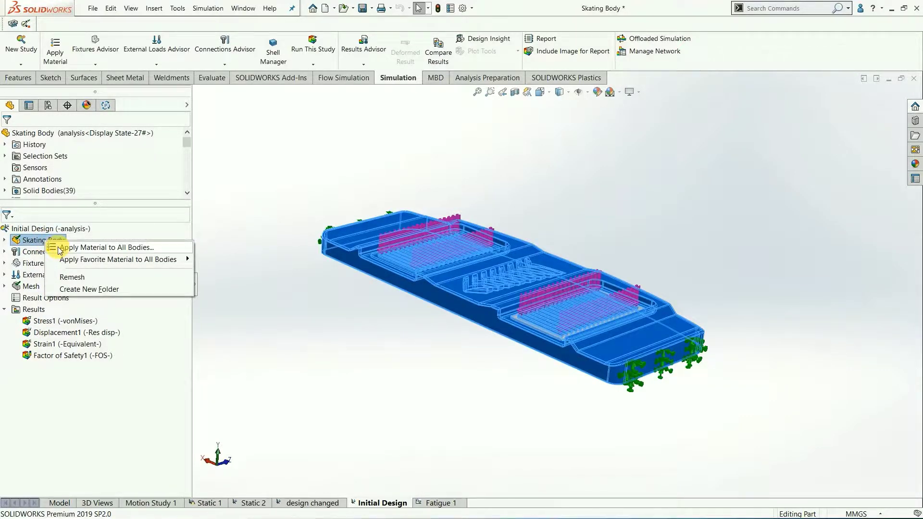
pyautogui.click(59, 248)
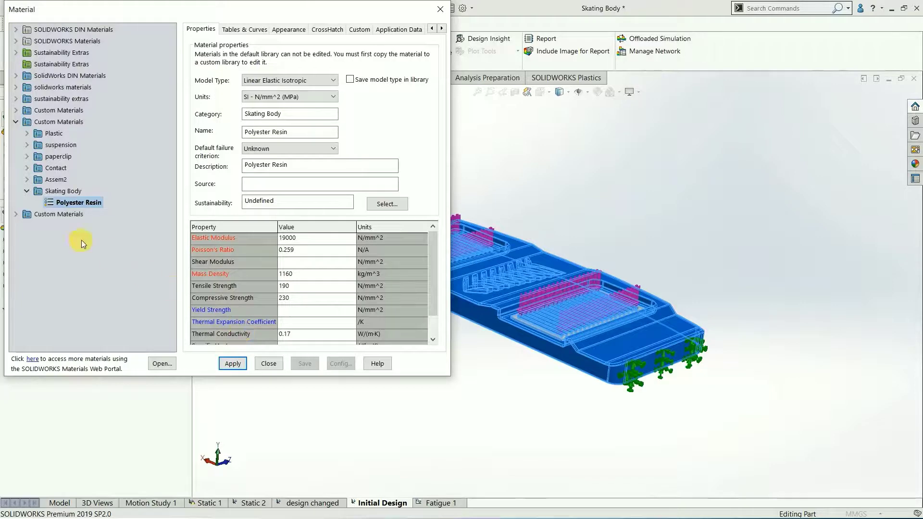
pyautogui.moveTo(72, 205)
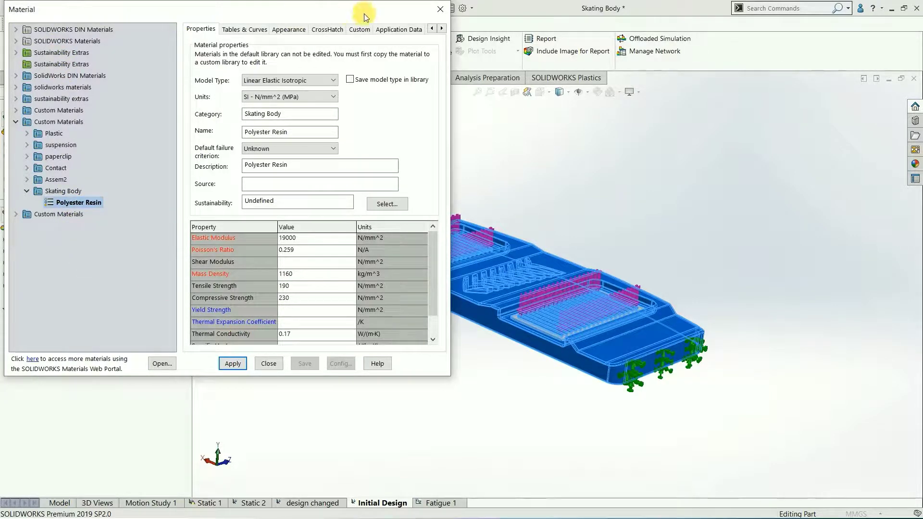
pyautogui.click(438, 9)
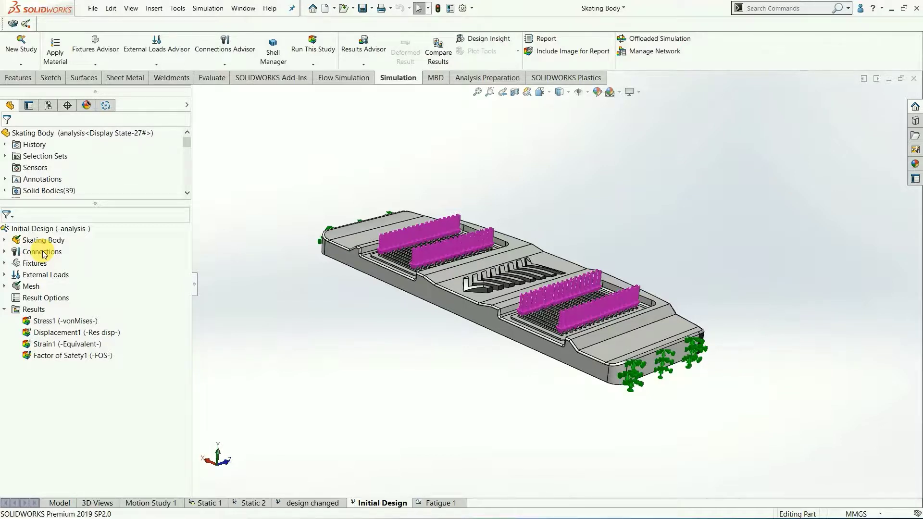
# Review the connection types and the bolt connector's selection, material and pre-load settings, and cancel without adding a bolt.
pyautogui.rightClick(44, 252)
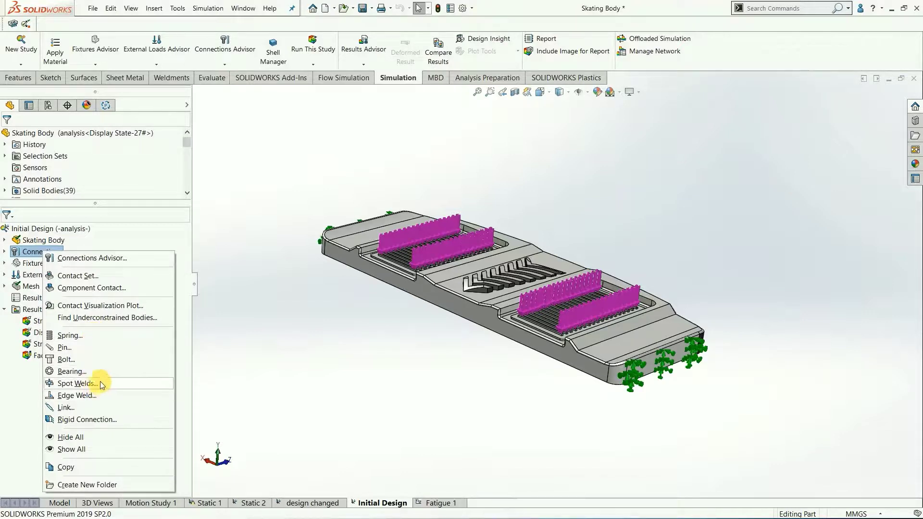
pyautogui.click(108, 357)
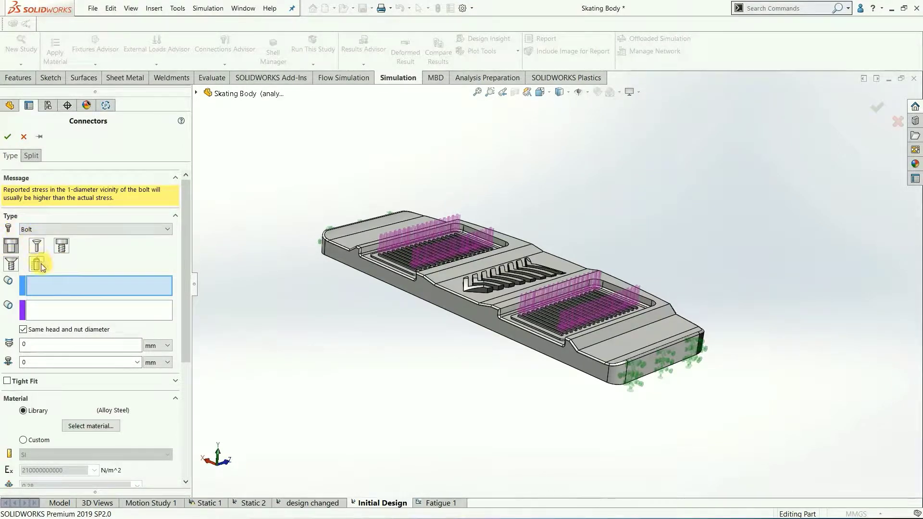
pyautogui.click(43, 310)
pyautogui.click(49, 277)
pyautogui.click(50, 313)
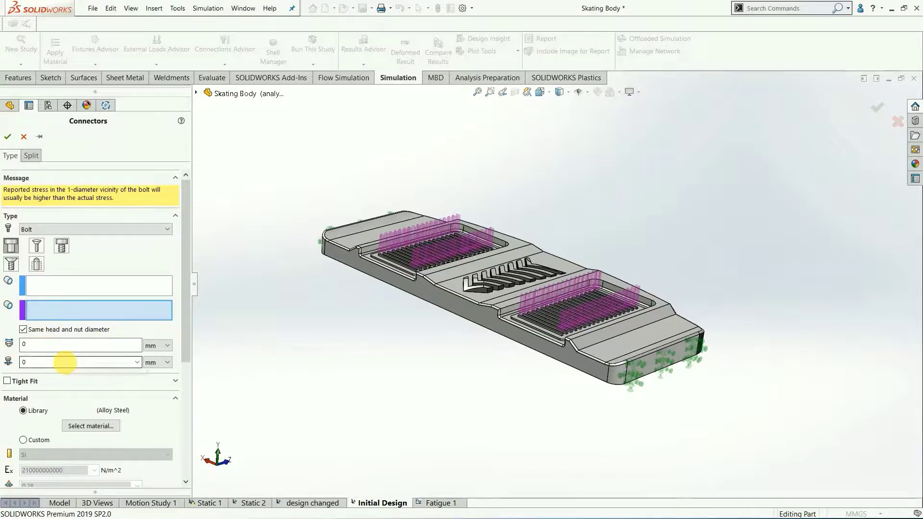
pyautogui.moveTo(182, 283); pyautogui.dragTo(194, 359)
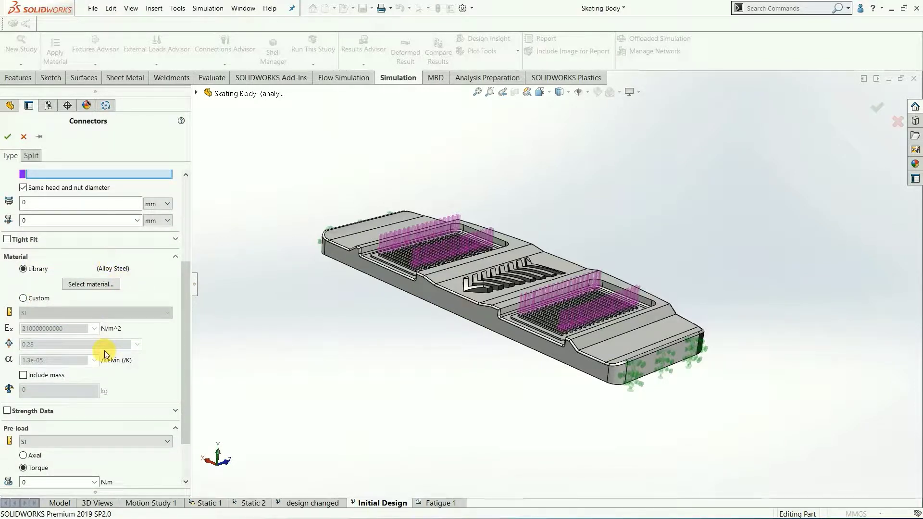
pyautogui.scroll(-3, 184, 353)
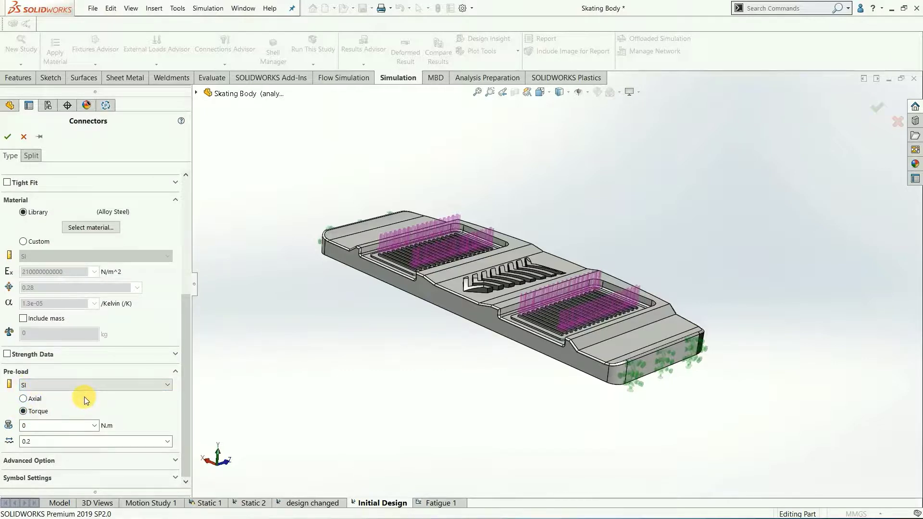
pyautogui.click(23, 137)
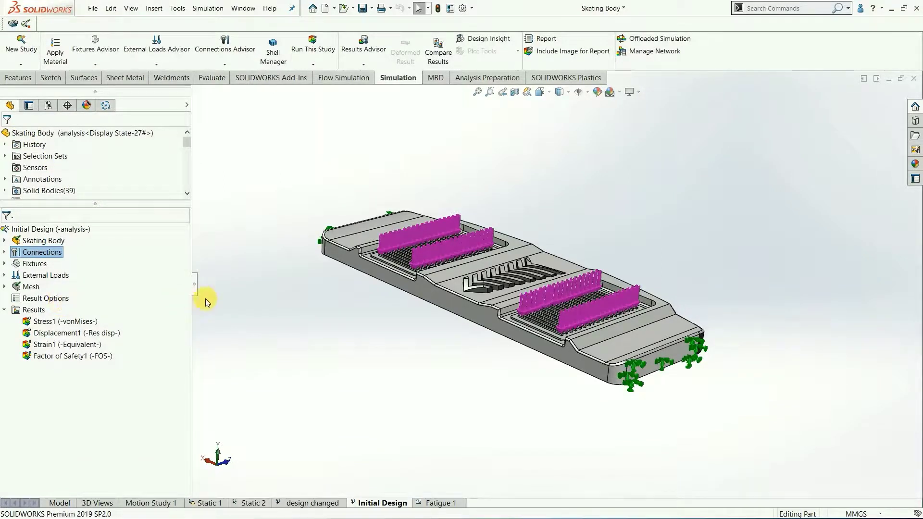
pyautogui.click(245, 304)
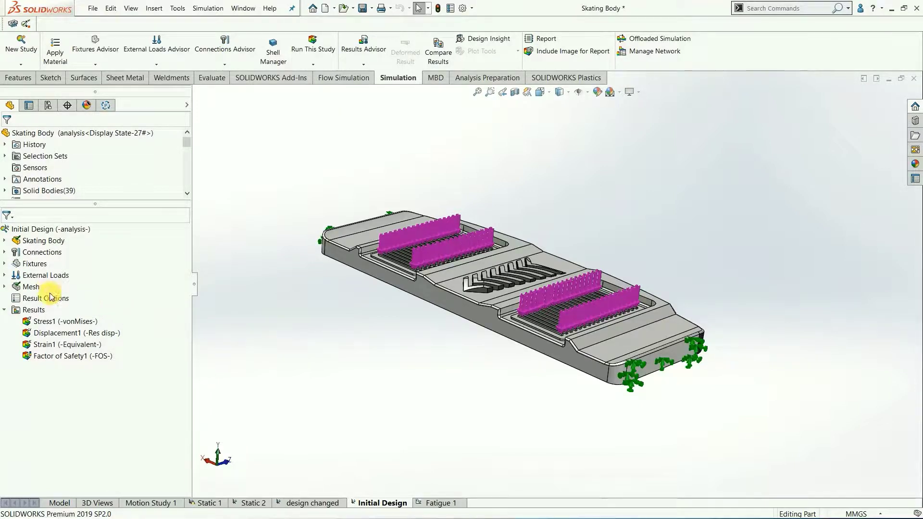
# Review the available fixture types and the Fixed Geometry and Fixed Hinge options, and cancel without adding a fixture.
pyautogui.rightClick(36, 270)
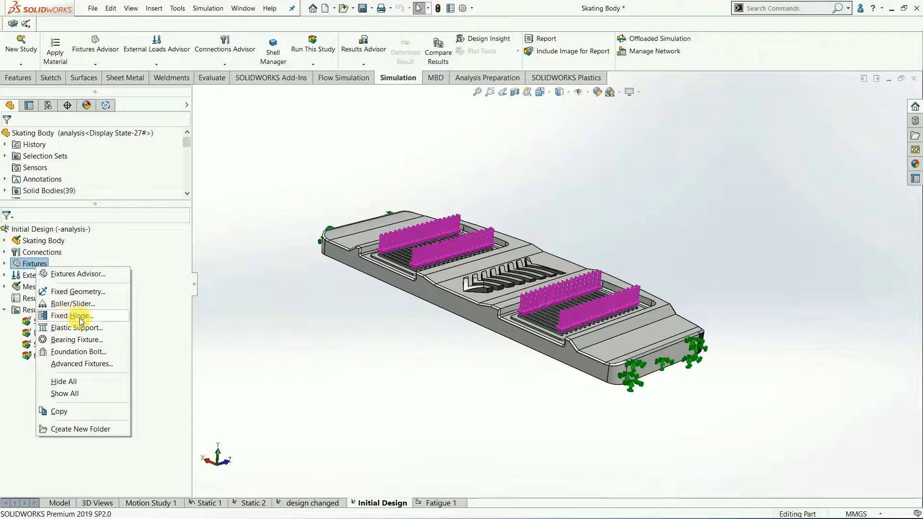
pyautogui.click(78, 292)
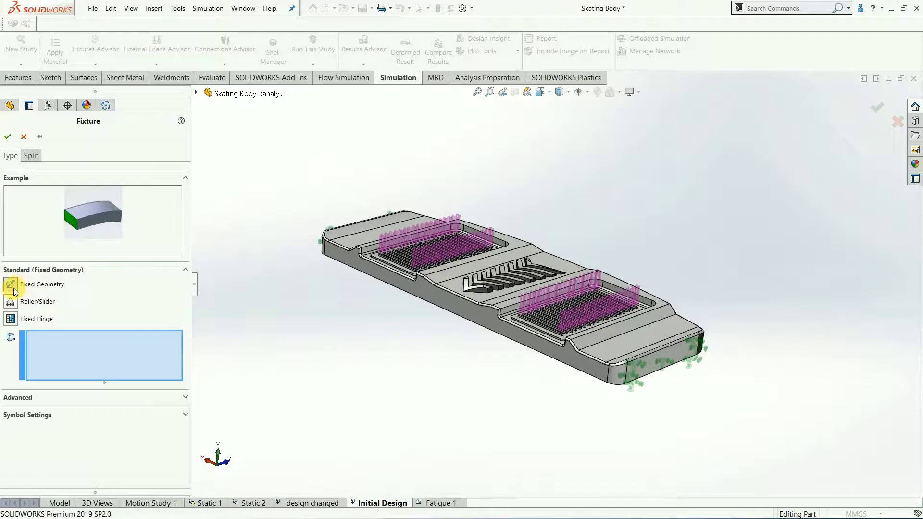
pyautogui.click(15, 321)
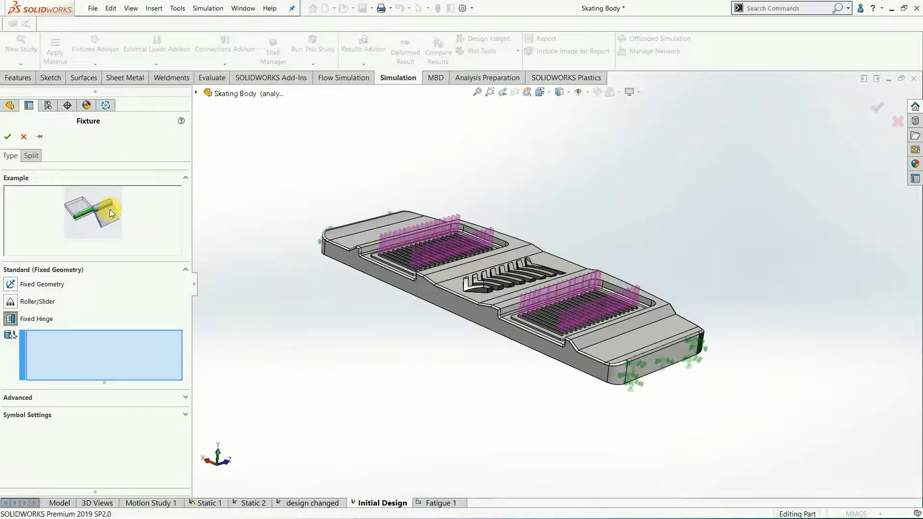
pyautogui.click(24, 136)
# Inspect the fixed faces at both ends of the deck, and collapse the Skating Body branch of the study.
pyautogui.moveTo(450, 316); pyautogui.dragTo(435, 315, button='middle')
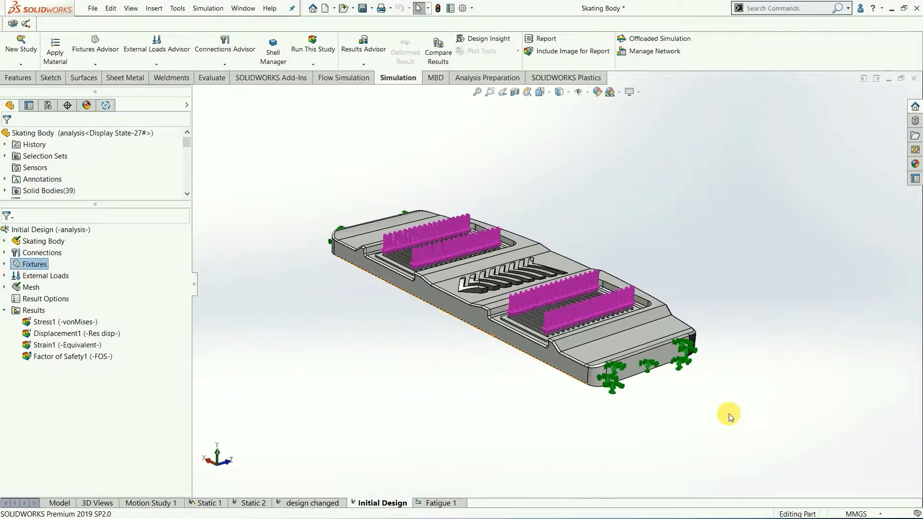
pyautogui.click(664, 368)
pyautogui.click(500, 378)
pyautogui.moveTo(432, 370); pyautogui.dragTo(353, 336, button='middle')
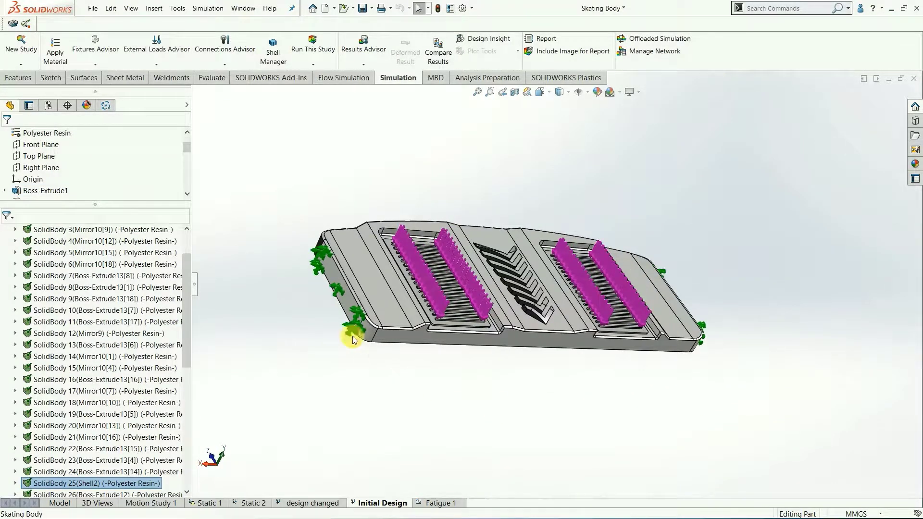
pyautogui.click(339, 291)
pyautogui.moveTo(464, 376); pyautogui.dragTo(367, 304, button='middle')
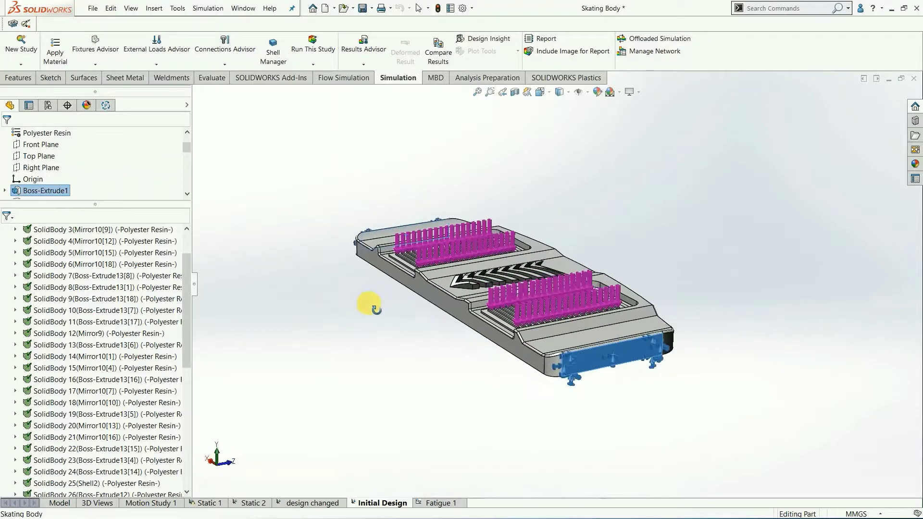
pyautogui.click(263, 327)
pyautogui.scroll(3, 96, 317)
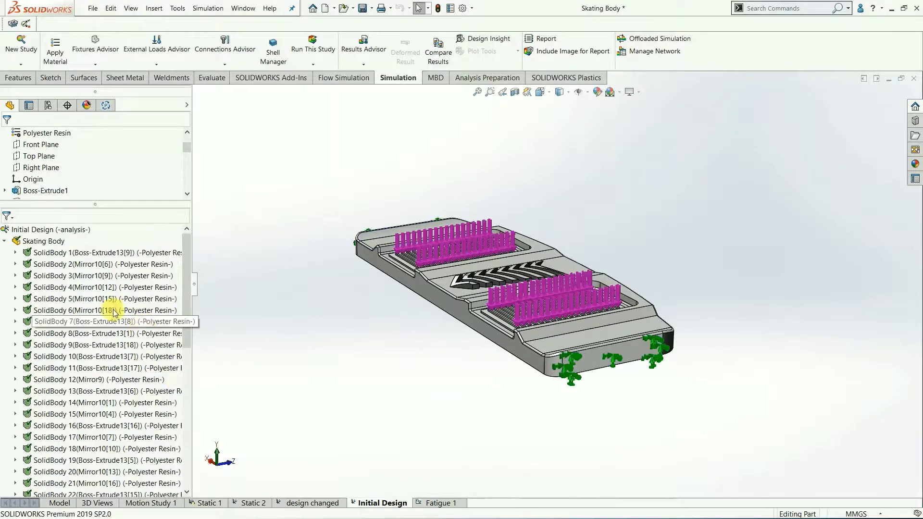
pyautogui.click(4, 241)
# Examine the Force-1 load arrows on the ribs of both foot areas from an angled view of the deck.
pyautogui.click(456, 252)
pyautogui.moveTo(457, 252); pyautogui.dragTo(464, 269, button='middle')
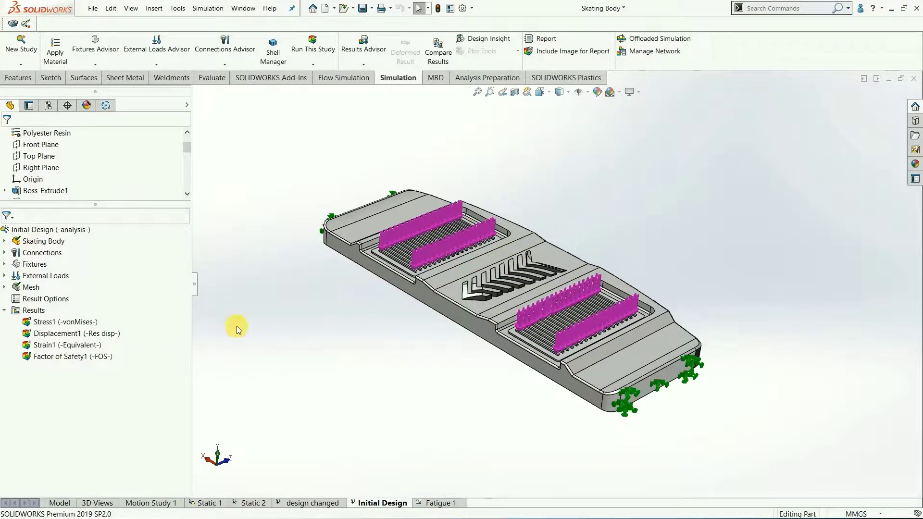
pyautogui.moveTo(502, 307); pyautogui.dragTo(432, 278, button='middle')
pyautogui.moveTo(422, 250)
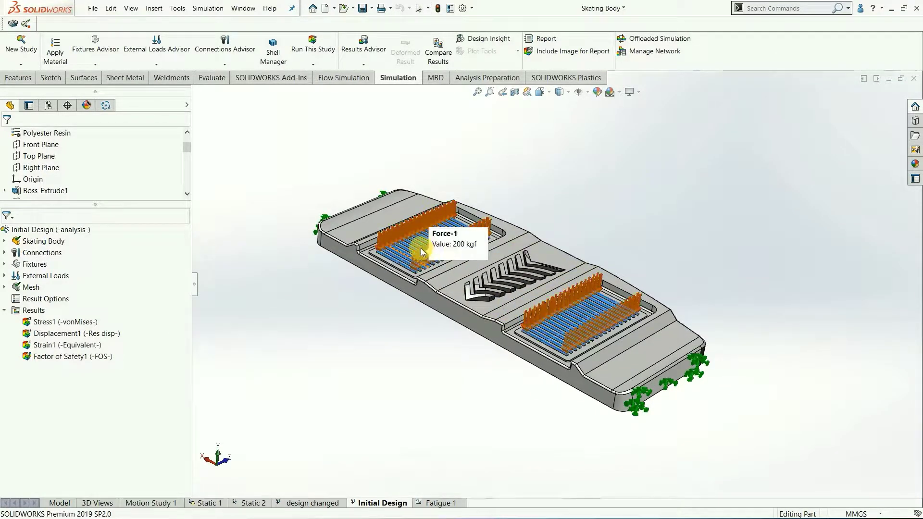
pyautogui.moveTo(585, 331)
pyautogui.mouseDown(button='middle')
pyautogui.moveTo(587, 345)
pyautogui.moveTo(584, 328)
pyautogui.mouseUp(button='middle')
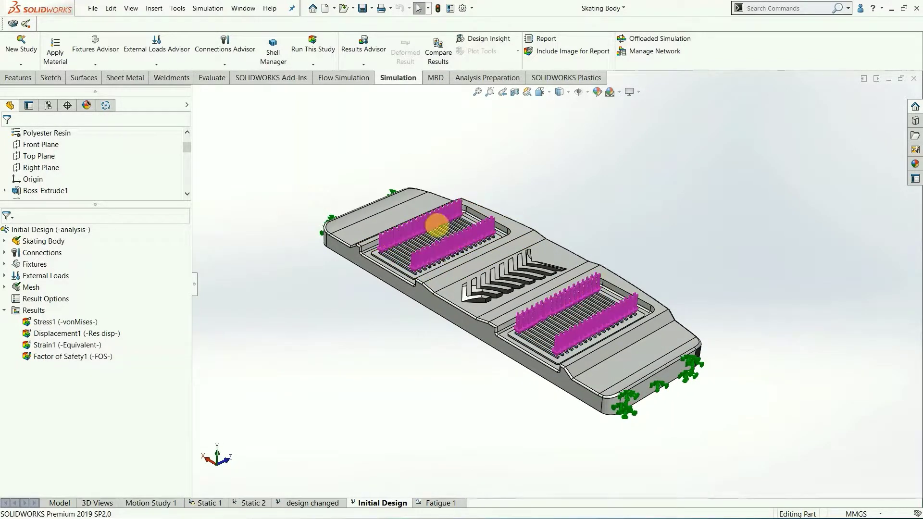
pyautogui.scroll(-3, 442, 254)
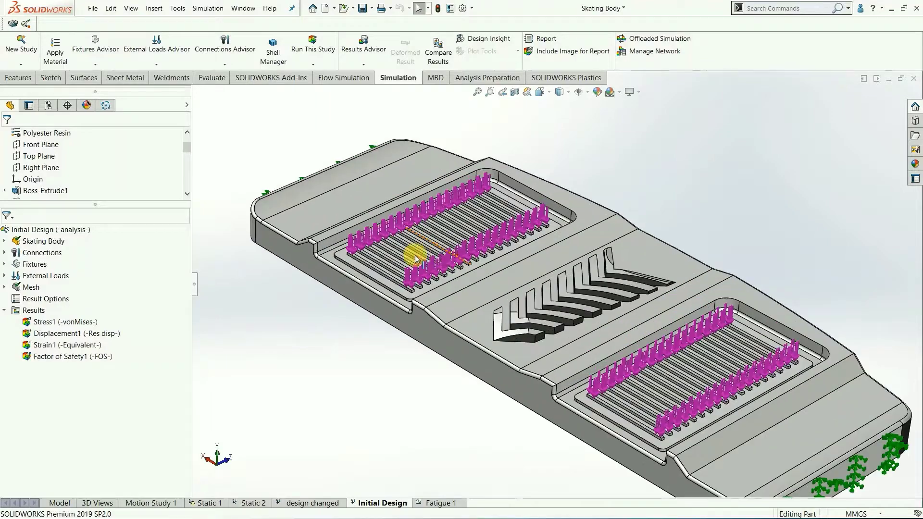
pyautogui.scroll(-3, 399, 245)
pyautogui.scroll(5, 576, 216)
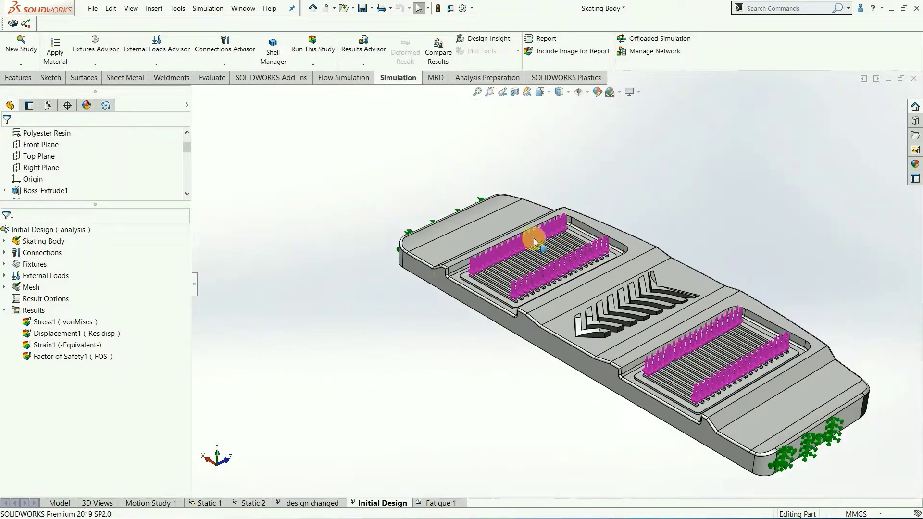
# Review the external load types and highlight the ribs loaded by Force-1, and collapse External Loads without changing anything.
pyautogui.rightClick(23, 276)
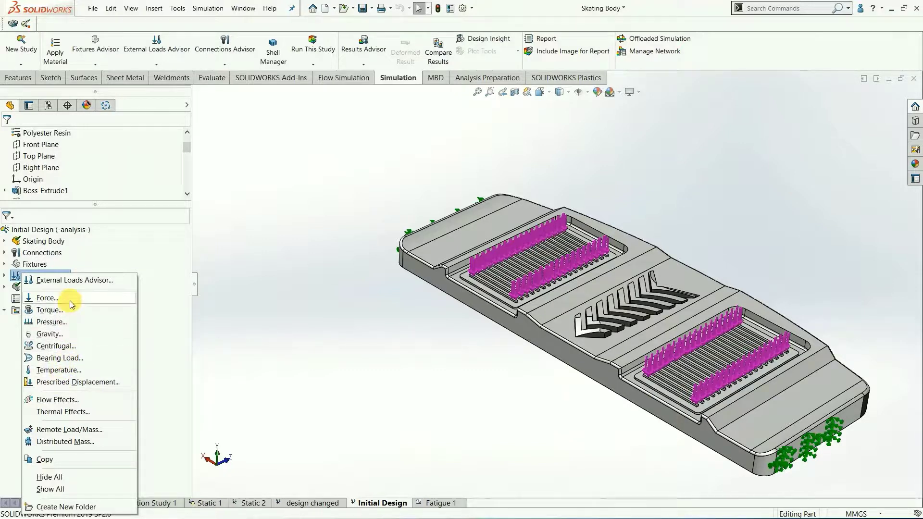
pyautogui.click(280, 295)
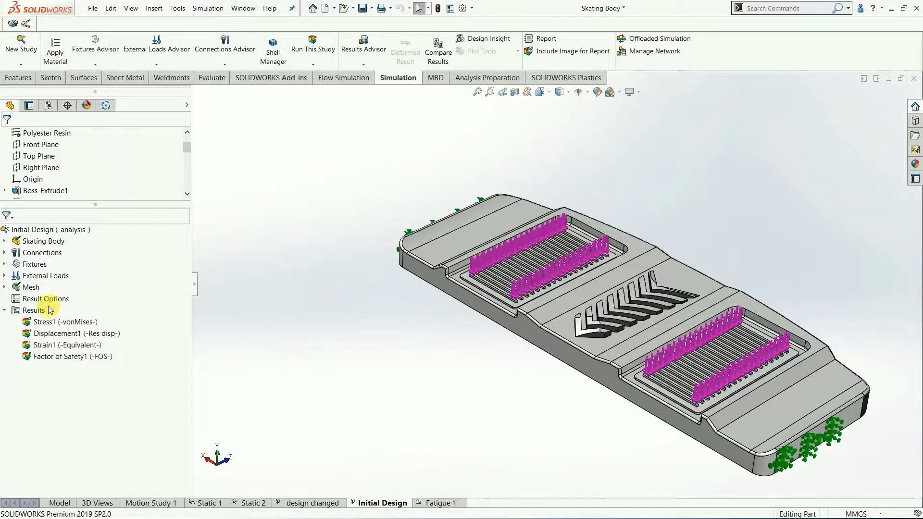
pyautogui.click(4, 276)
pyautogui.click(48, 287)
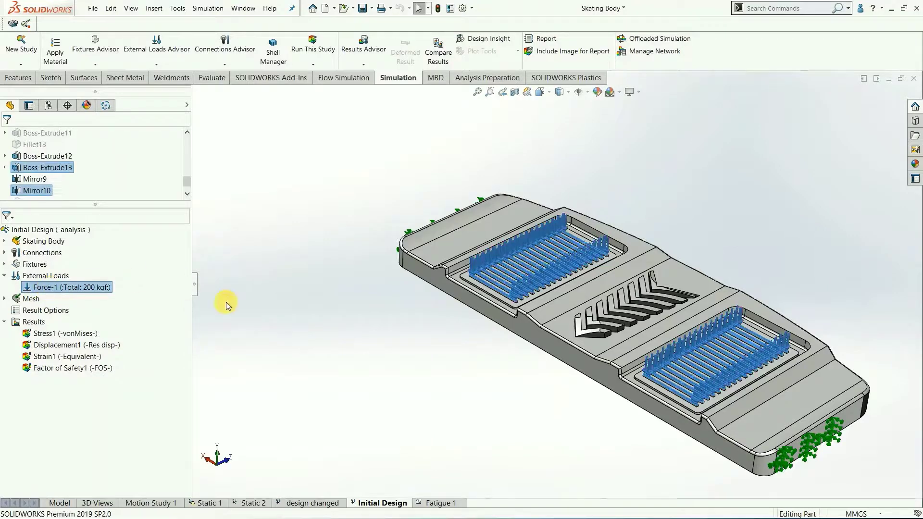
pyautogui.moveTo(438, 361); pyautogui.dragTo(436, 342, button='middle')
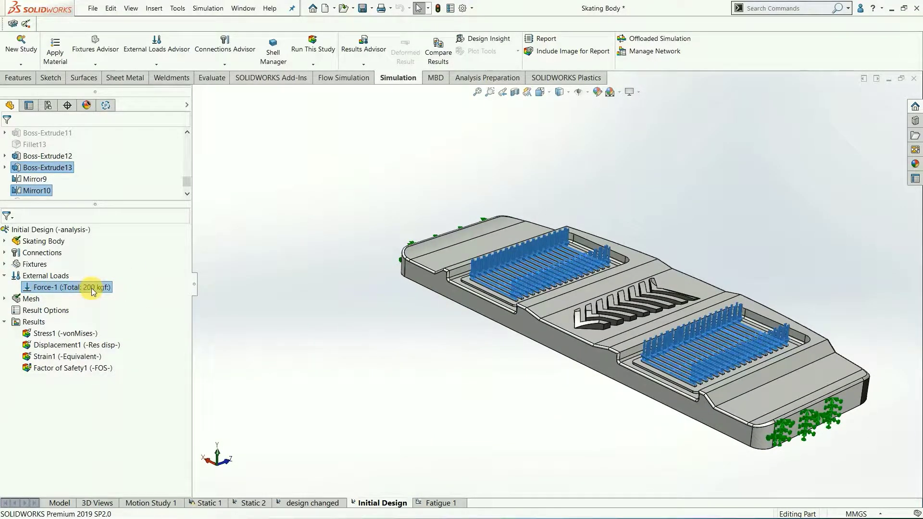
pyautogui.scroll(-3, 667, 295)
pyautogui.moveTo(655, 298); pyautogui.dragTo(663, 320, button='middle')
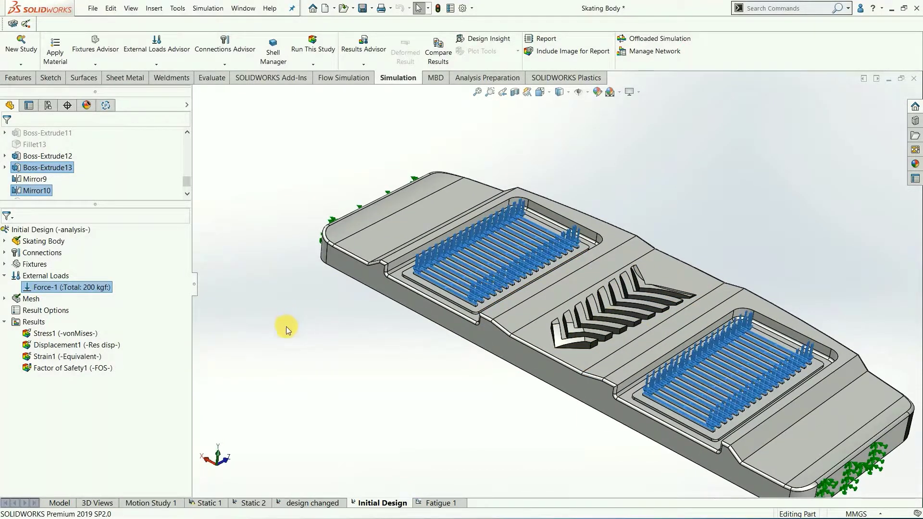
pyautogui.click(259, 368)
pyautogui.scroll(2, 552, 289)
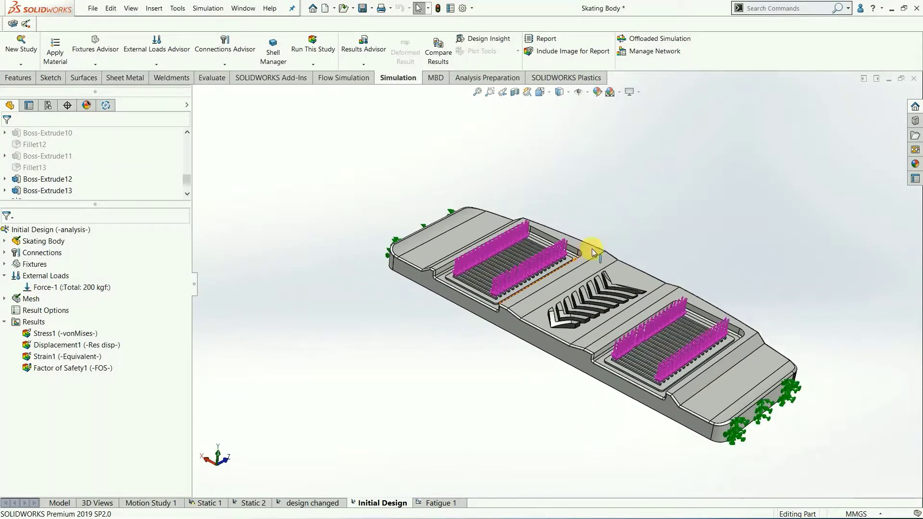
pyautogui.click(5, 276)
# Review the mesh density and curvature-based mesh parameters for the Initial Design study, and cancel without remeshing.
pyautogui.moveTo(352, 296); pyautogui.dragTo(495, 299, button='middle')
pyautogui.click(633, 353)
pyautogui.press('Escape')
pyautogui.scroll(-1, 642, 332)
pyautogui.moveTo(668, 220)
pyautogui.mouseDown(button='middle')
pyautogui.moveTo(679, 244)
pyautogui.moveTo(679, 229)
pyautogui.mouseUp(button='middle')
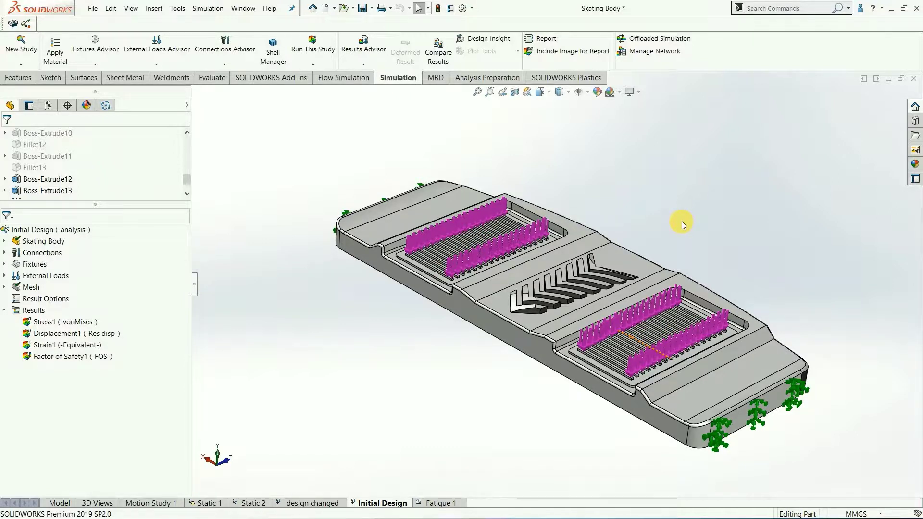
pyautogui.rightClick(30, 289)
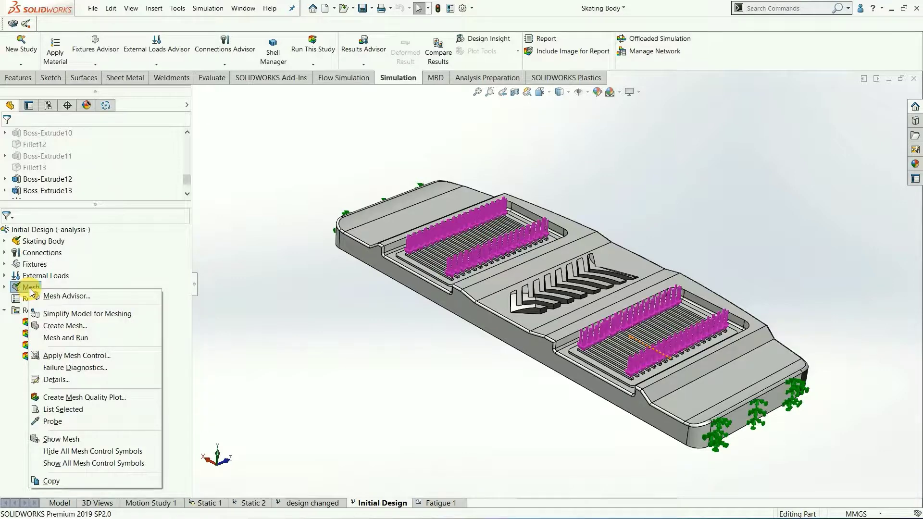
pyautogui.click(48, 325)
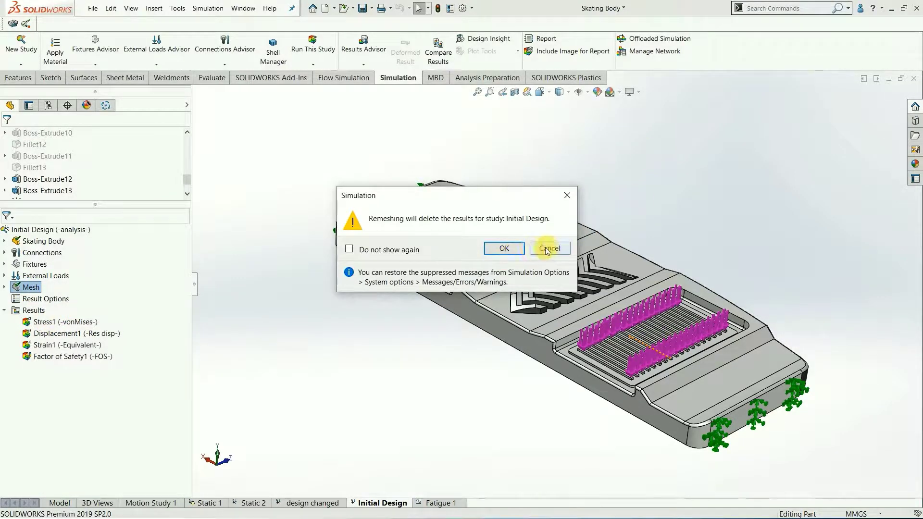
pyautogui.click(506, 248)
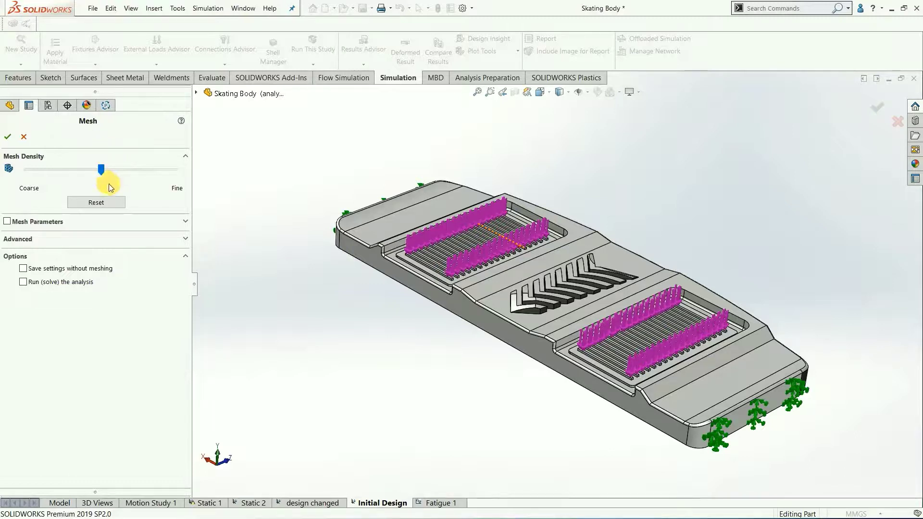
pyautogui.click(42, 224)
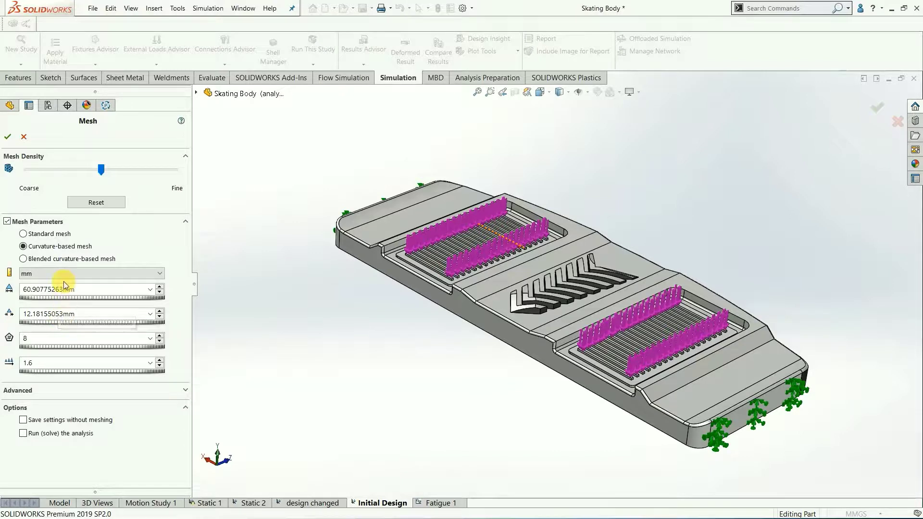
pyautogui.click(23, 137)
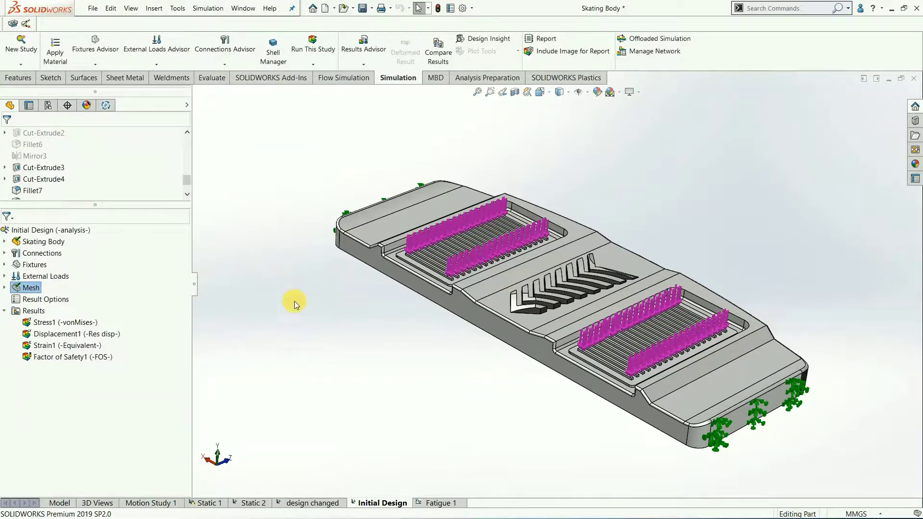
# Show the existing solid mesh and examine its elements around the ribbed foot areas and across the whole deck.
pyautogui.rightClick(28, 288)
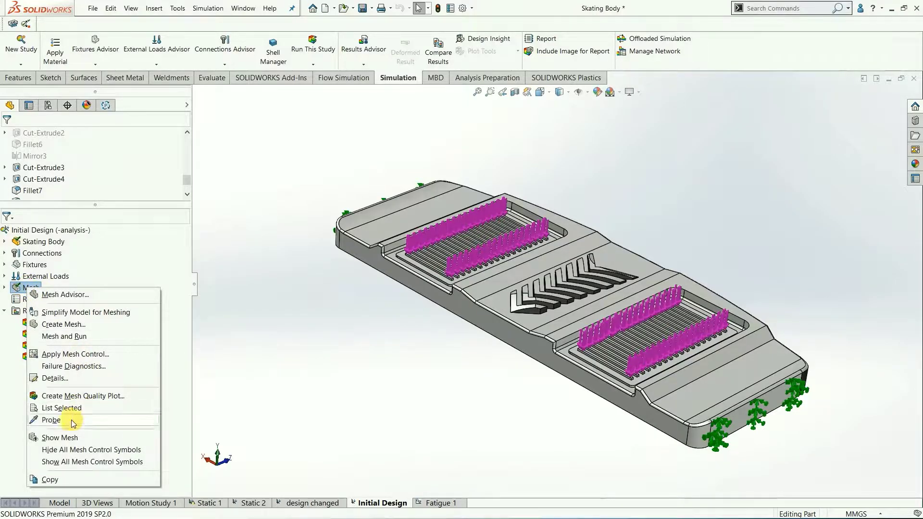
pyautogui.click(60, 438)
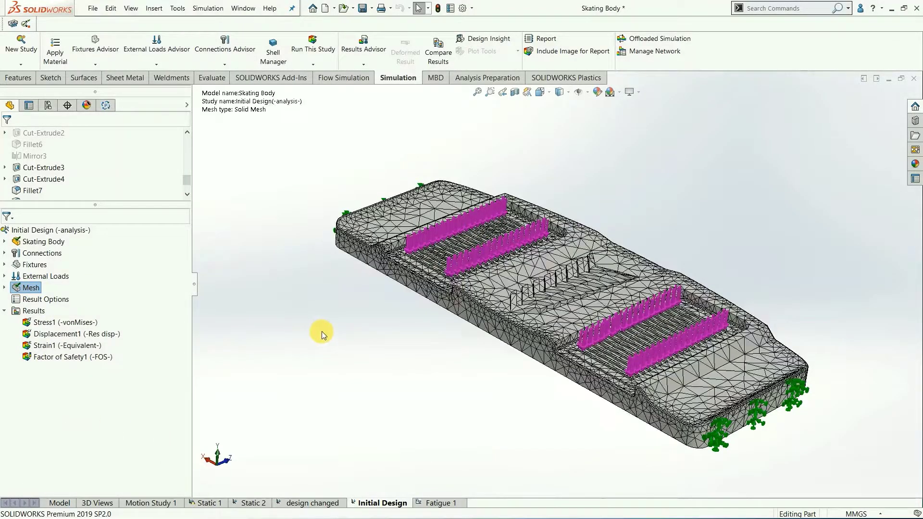
pyautogui.scroll(-10, 710, 361)
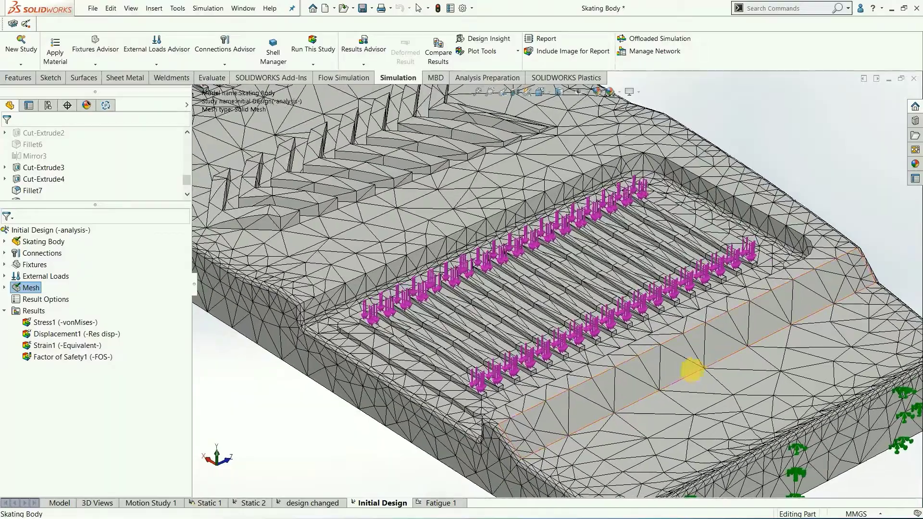
pyautogui.scroll(5, 687, 371)
pyautogui.scroll(-5, 537, 391)
pyautogui.moveTo(557, 348); pyautogui.dragTo(585, 263, button='middle')
pyautogui.scroll(4, 585, 264)
pyautogui.scroll(-2, 433, 211)
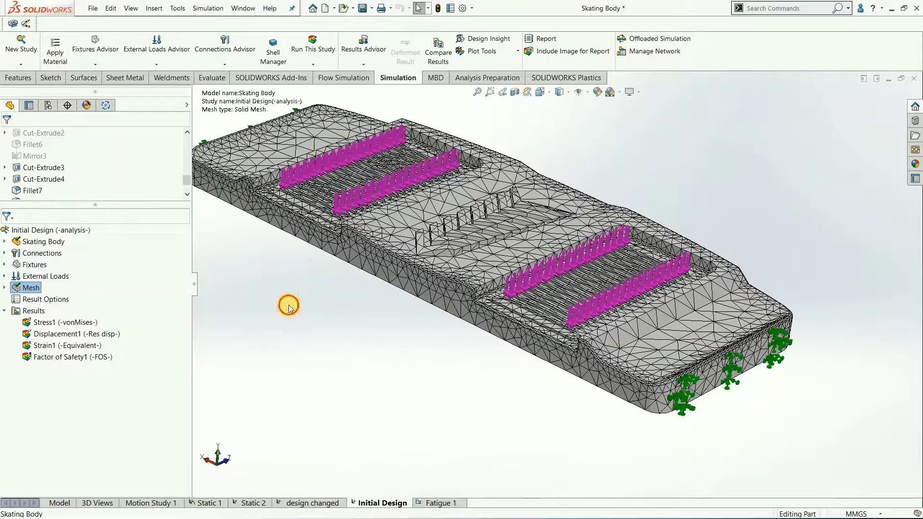
pyautogui.scroll(1, 393, 225)
pyautogui.scroll(-2, 447, 197)
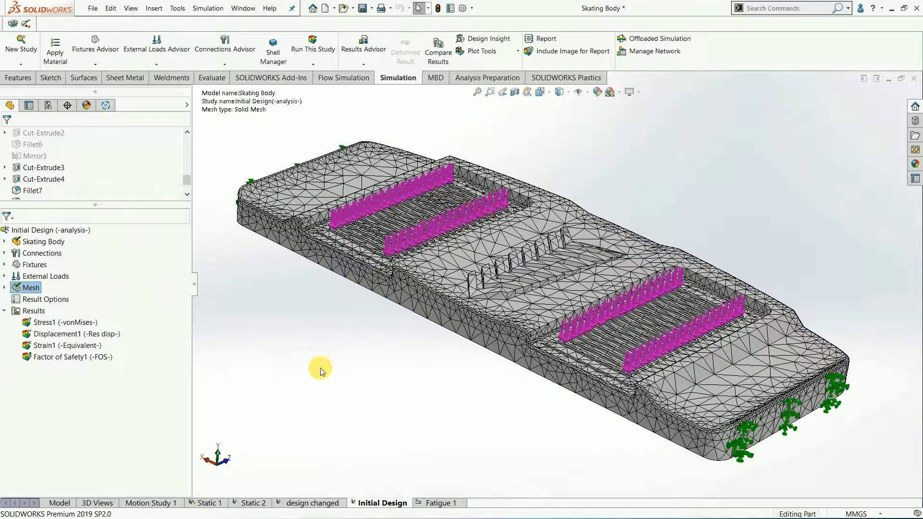
pyautogui.scroll(2, 372, 288)
pyautogui.scroll(-2, 449, 252)
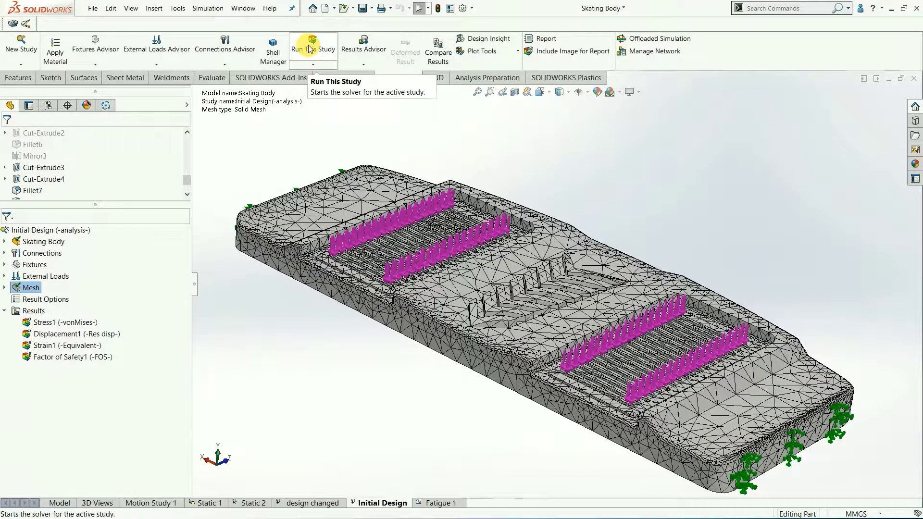
# Display the Stress1 von Mises result plot and examine the stress distribution over the deck.
pyautogui.click(70, 323)
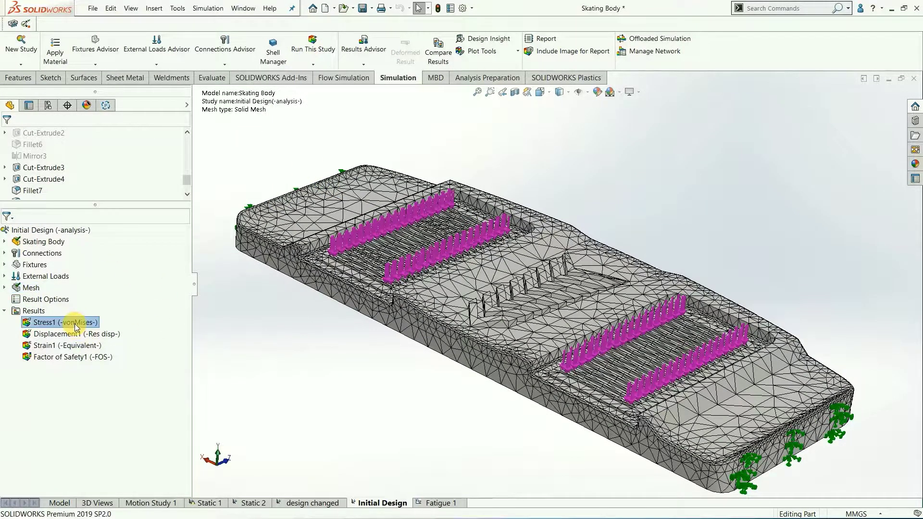
pyautogui.click(51, 334)
pyautogui.click(48, 345)
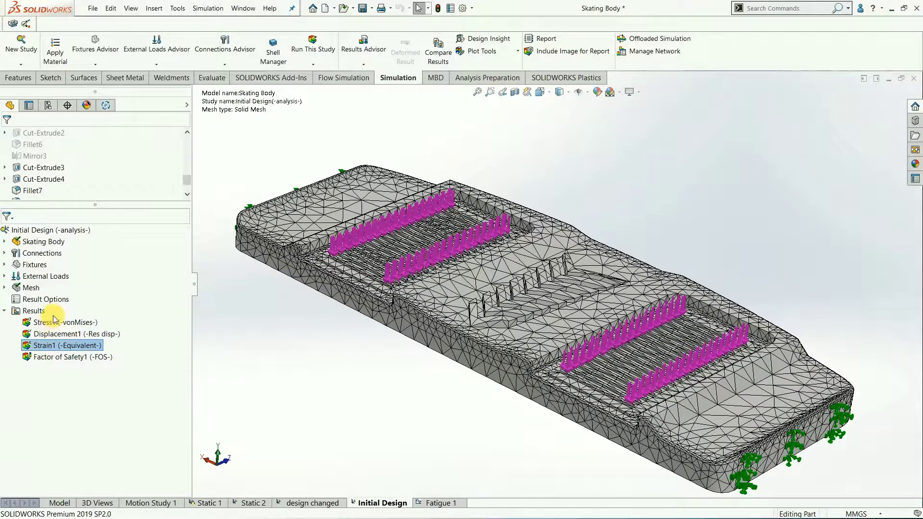
pyautogui.doubleClick(54, 322)
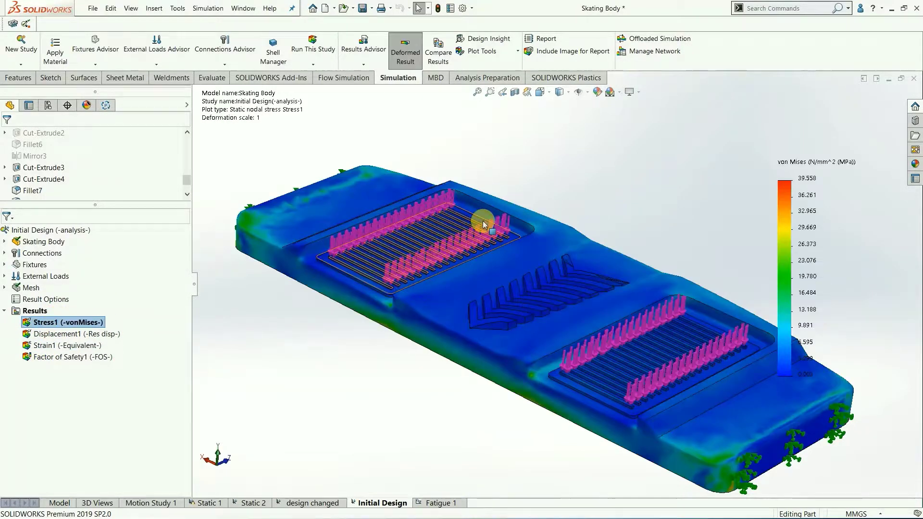
pyautogui.scroll(3, 513, 226)
pyautogui.scroll(-2, 635, 288)
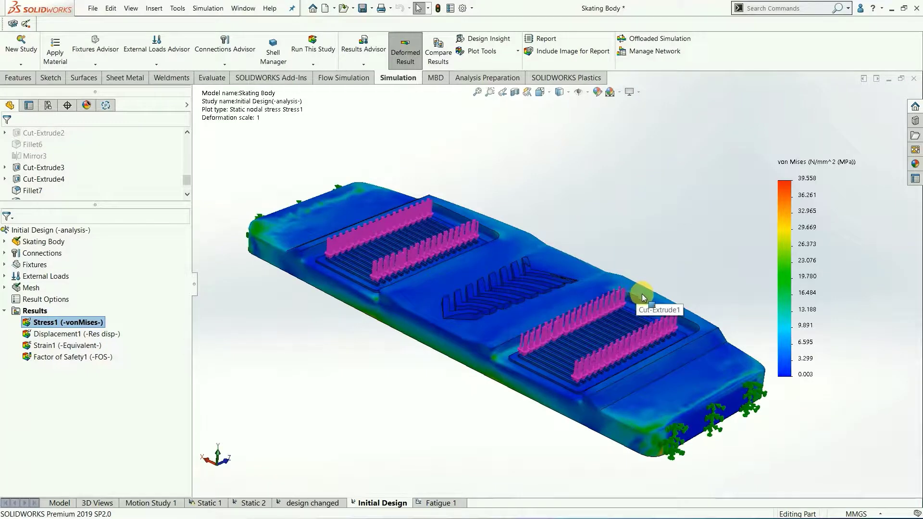
pyautogui.scroll(-2, 629, 248)
pyautogui.scroll(1, 628, 212)
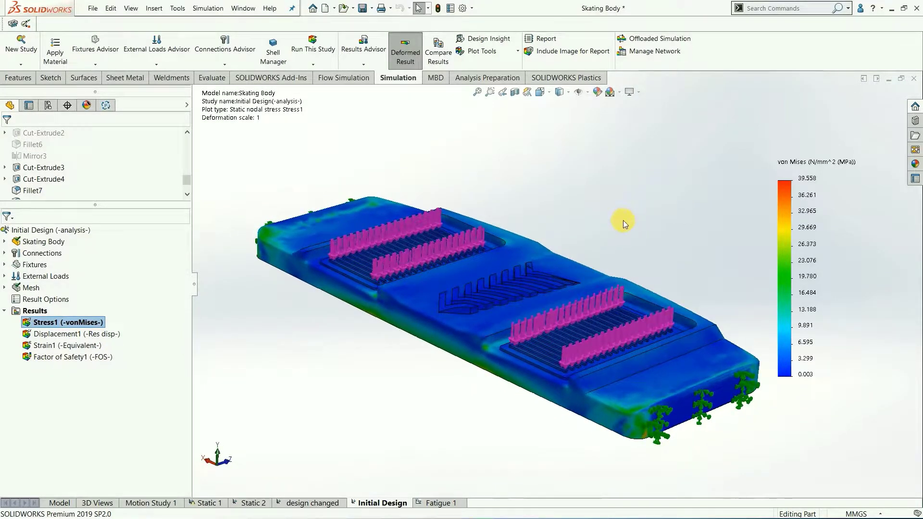
# Turn on the maximum annotation for the Stress1 von Mises plot.
pyautogui.scroll(2, 620, 220)
pyautogui.scroll(-2, 567, 289)
pyautogui.scroll(2, 376, 281)
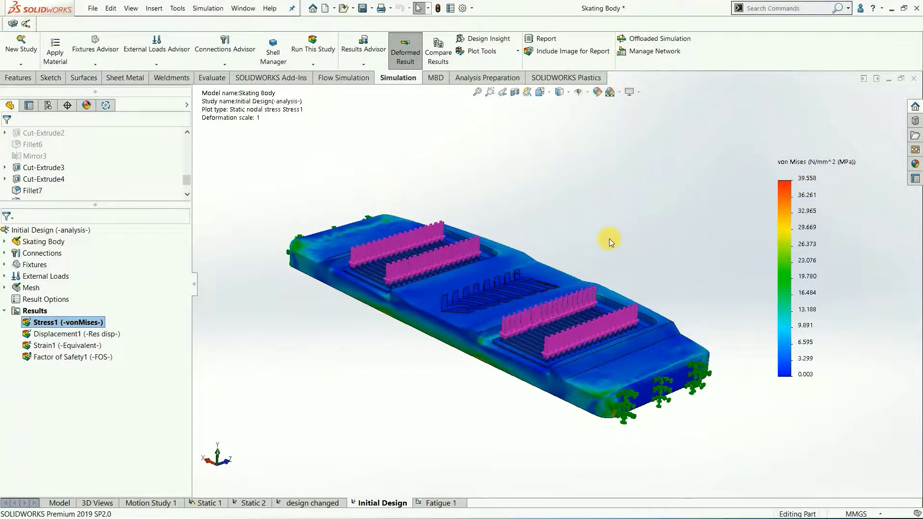
pyautogui.moveTo(602, 216); pyautogui.dragTo(603, 239, button='middle')
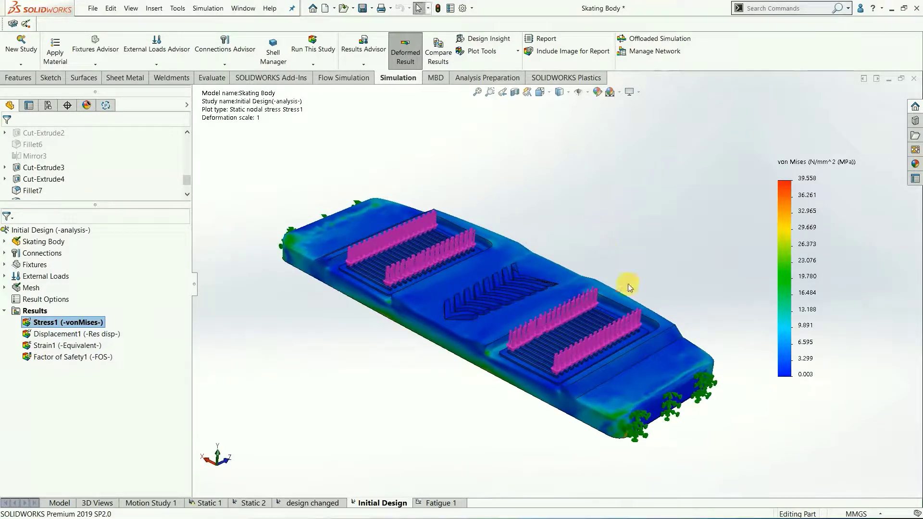
pyautogui.scroll(-1, 651, 374)
pyautogui.scroll(1, 619, 374)
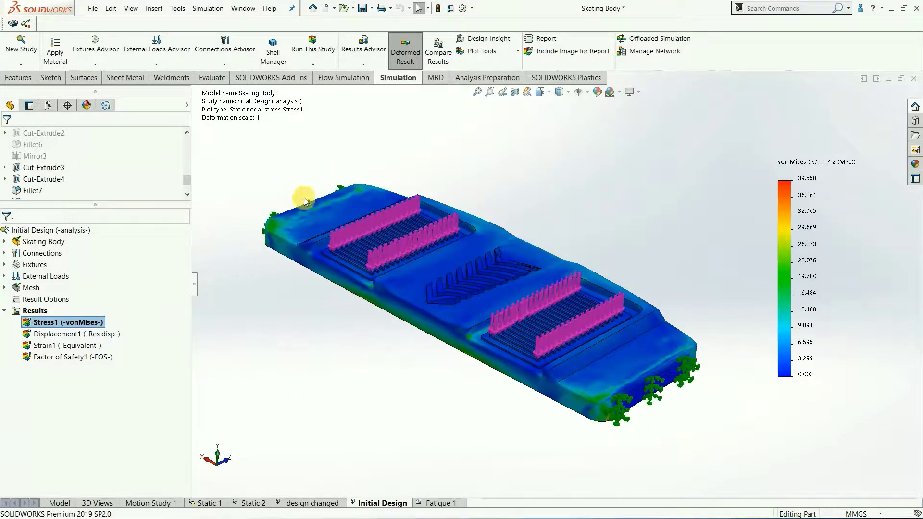
pyautogui.doubleClick(810, 215)
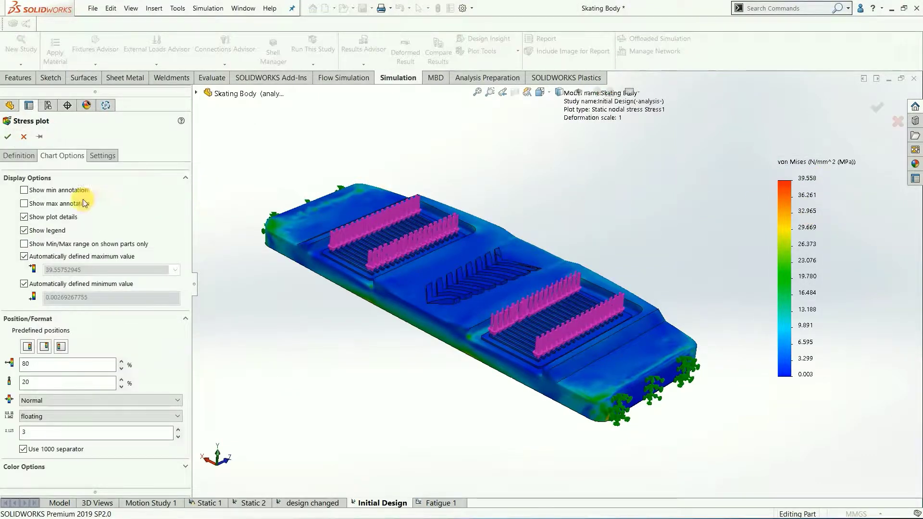
pyautogui.click(55, 207)
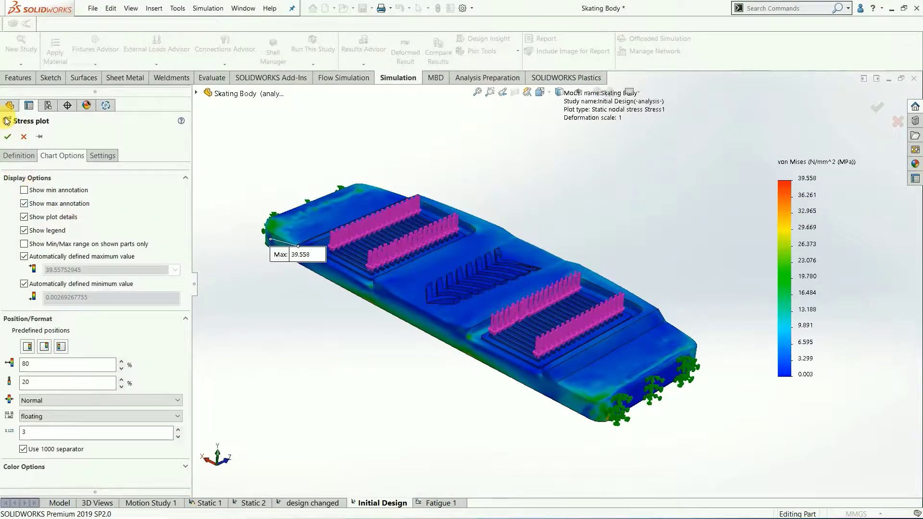
pyautogui.click(8, 136)
# Examine the maximum stress location at the deck's corner up close and the stress distribution over the whole deck.
pyautogui.scroll(-5, 280, 241)
pyautogui.moveTo(341, 270); pyautogui.dragTo(262, 275, button='middle')
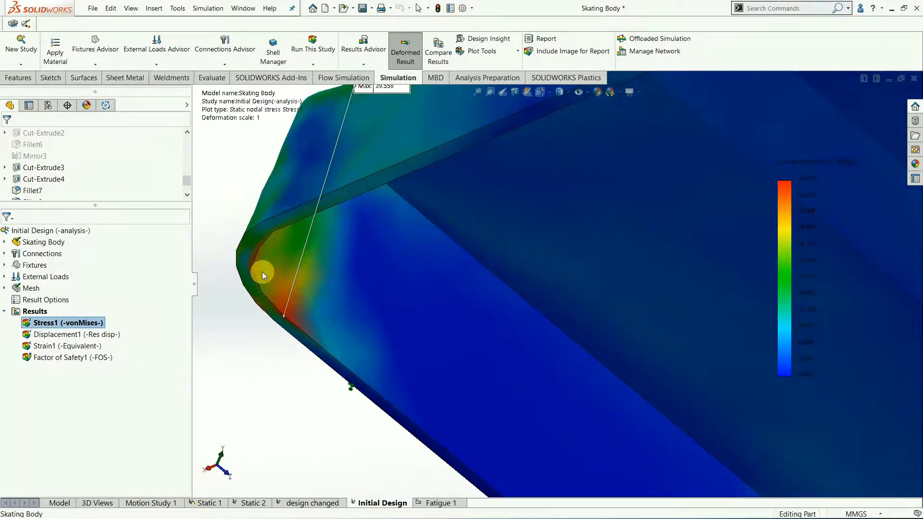
pyautogui.moveTo(318, 289); pyautogui.dragTo(339, 302, button='middle')
pyautogui.scroll(8, 475, 250)
pyautogui.moveTo(540, 245); pyautogui.dragTo(650, 233, button='middle')
pyautogui.scroll(-3, 534, 238)
pyautogui.moveTo(569, 299); pyautogui.dragTo(526, 298, button='middle')
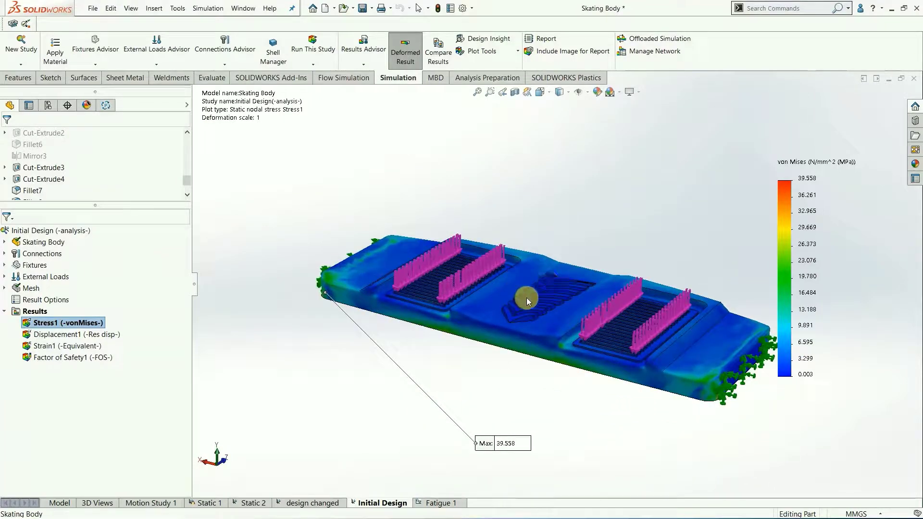
# Display the Displacement1 resultant displacement plot and examine the displacement distribution across the deck.
pyautogui.doubleClick(77, 332)
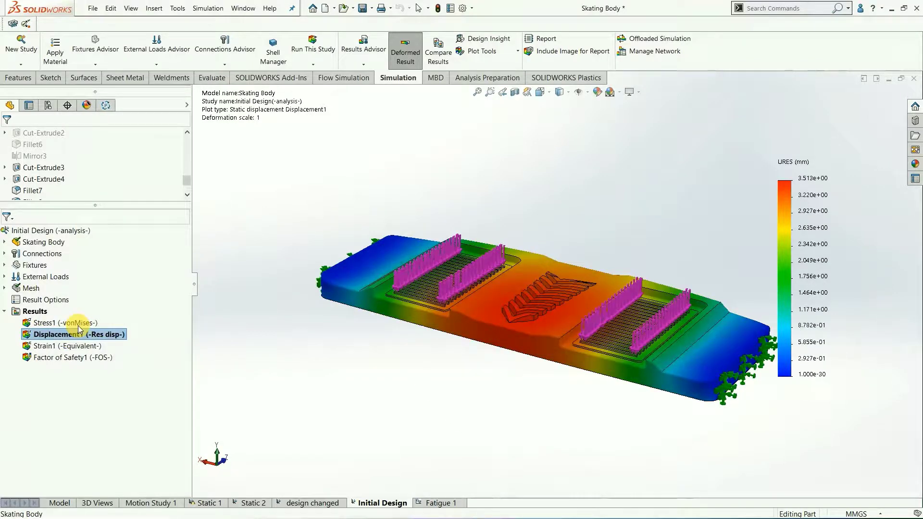
pyautogui.moveTo(451, 261)
pyautogui.mouseDown(button='middle')
pyautogui.moveTo(425, 246)
pyautogui.moveTo(439, 268)
pyautogui.mouseUp(button='middle')
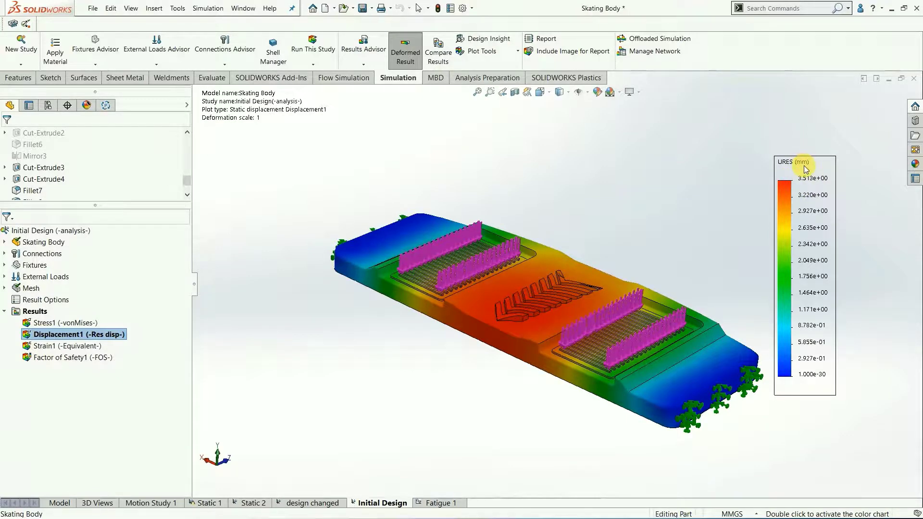
pyautogui.scroll(-2, 588, 330)
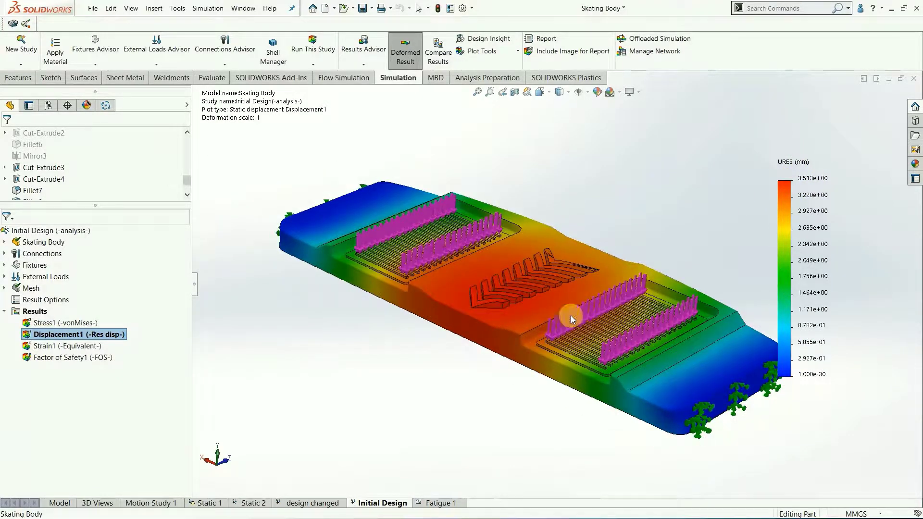
pyautogui.rightClick(99, 334)
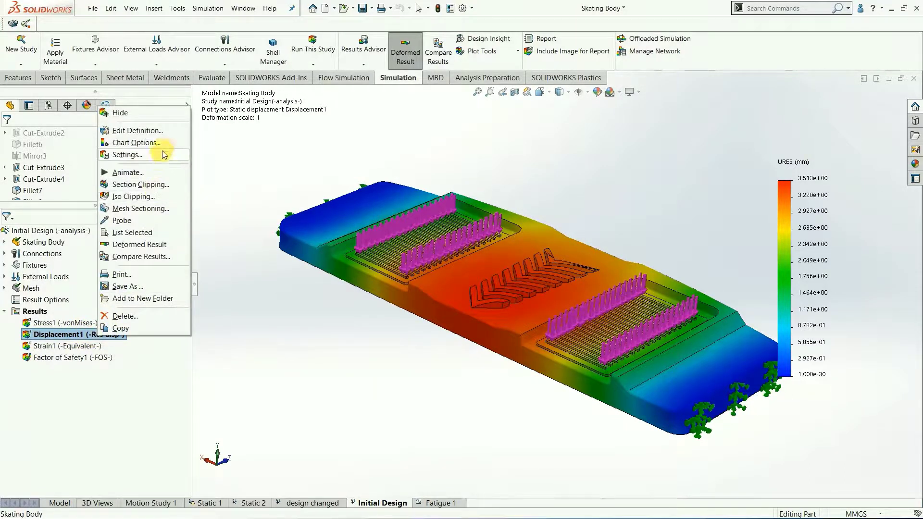
pyautogui.click(242, 164)
pyautogui.scroll(-1, 562, 292)
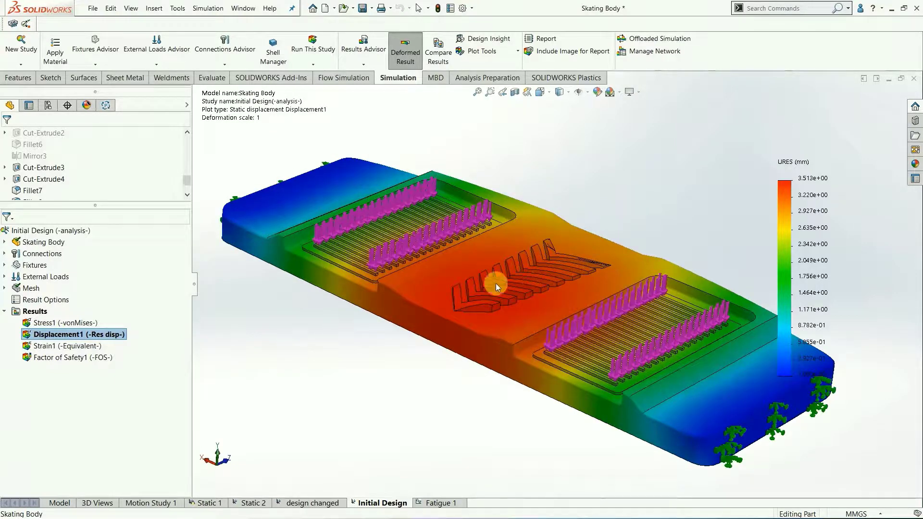
pyautogui.scroll(1, 457, 257)
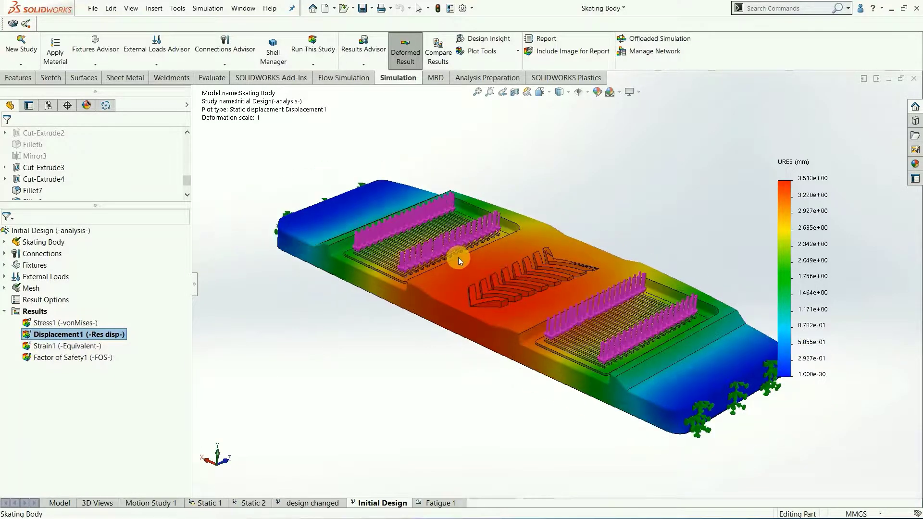
# Set the Displacement1 plot's deformed shape to the automatic scale factor.
pyautogui.doubleClick(258, 111)
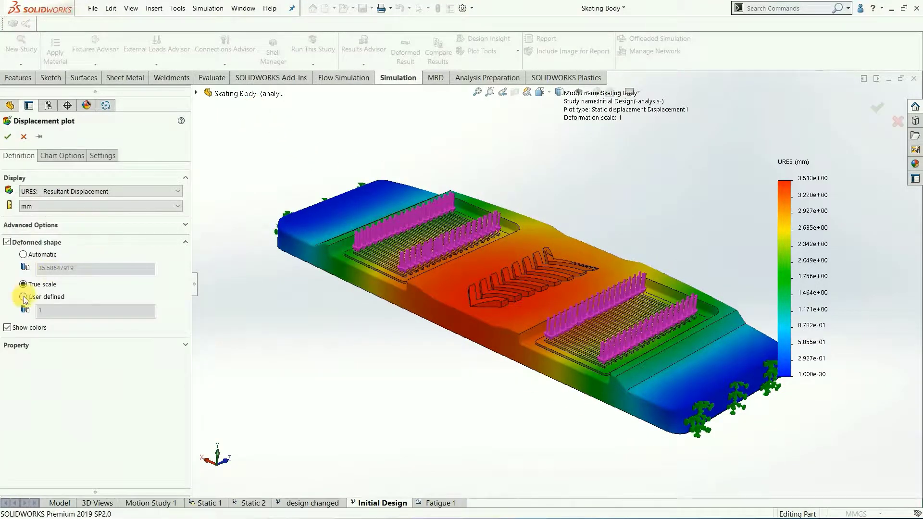
pyautogui.click(33, 257)
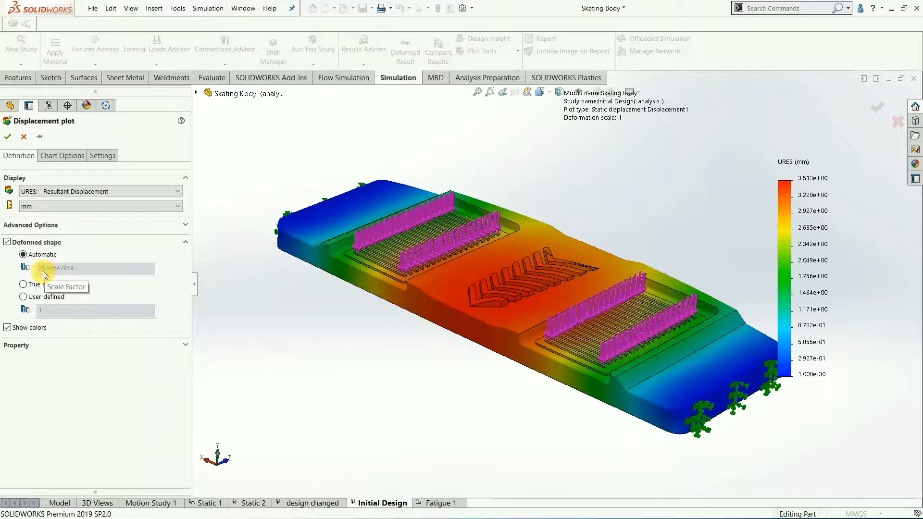
pyautogui.click(8, 136)
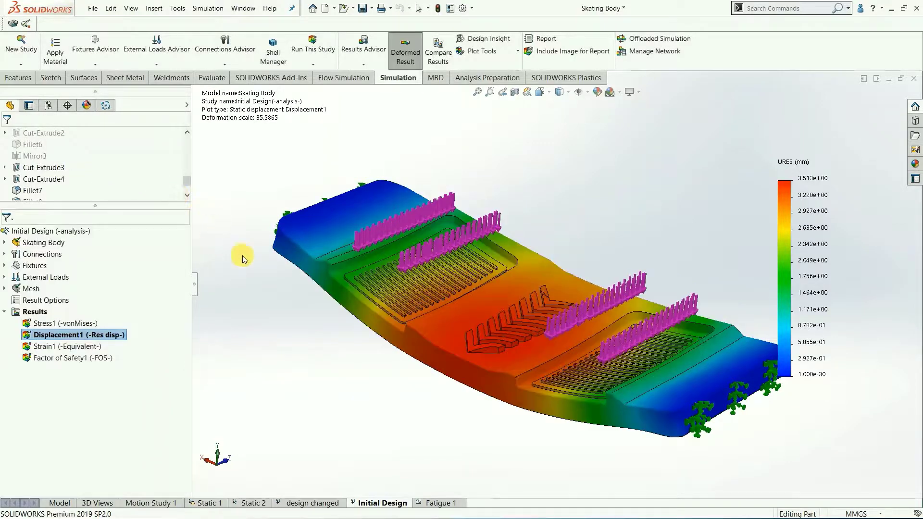
# Animate the Displacement1 plot with the speed lowered to 8, examine the deck's bending, and close the animation.
pyautogui.rightClick(94, 335)
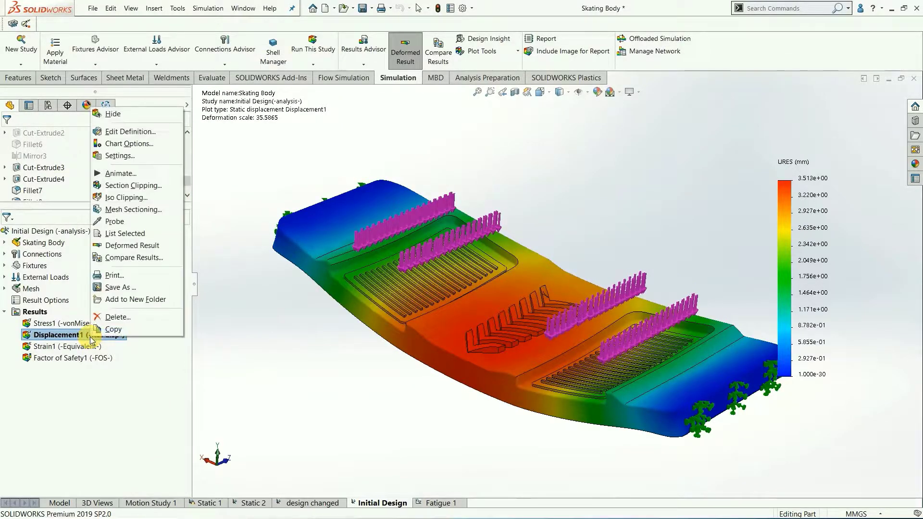
pyautogui.click(135, 174)
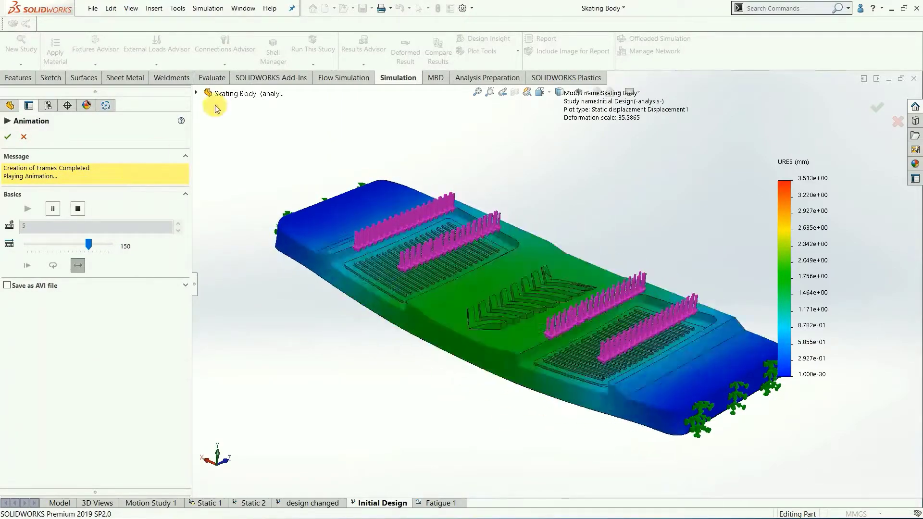
pyautogui.moveTo(92, 246); pyautogui.dragTo(30, 246)
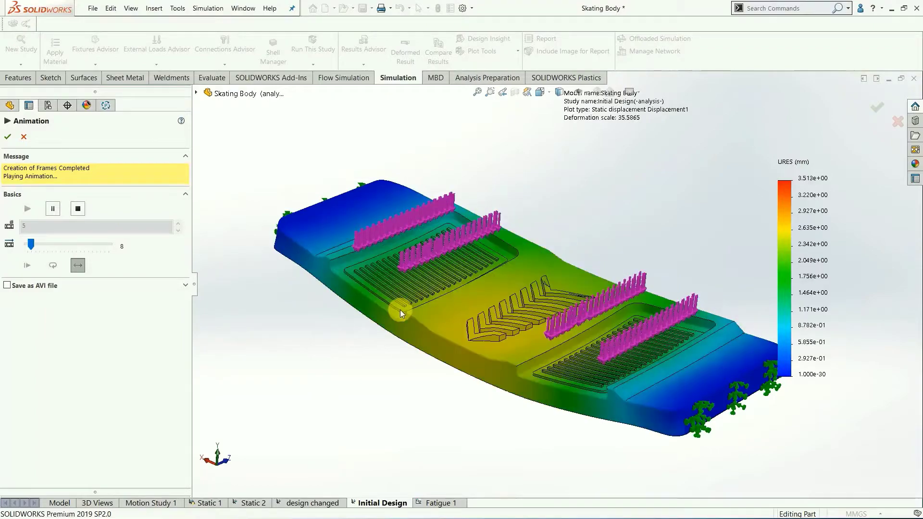
pyautogui.scroll(-5, 279, 246)
pyautogui.scroll(5, 343, 232)
pyautogui.scroll(3, 563, 315)
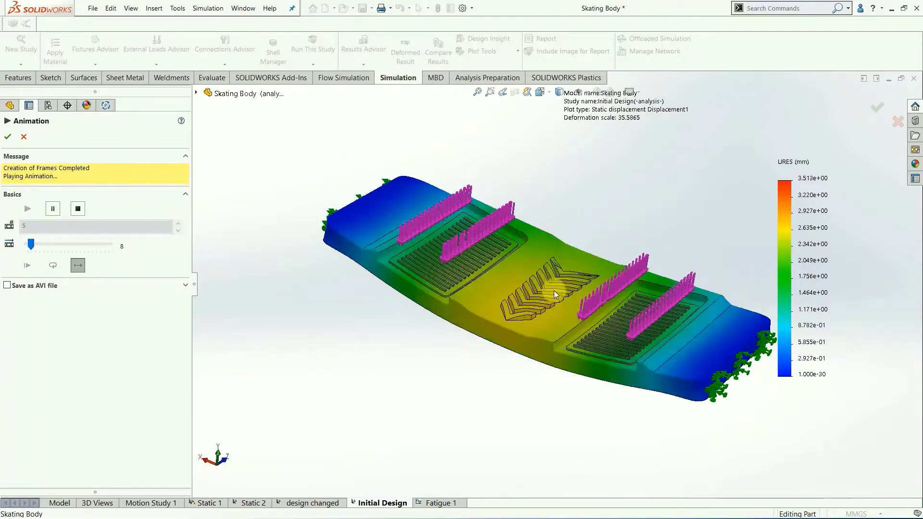
pyautogui.click(24, 138)
# Display the Factor of Safety1 result plot for the Initial Design study.
pyautogui.click(711, 198)
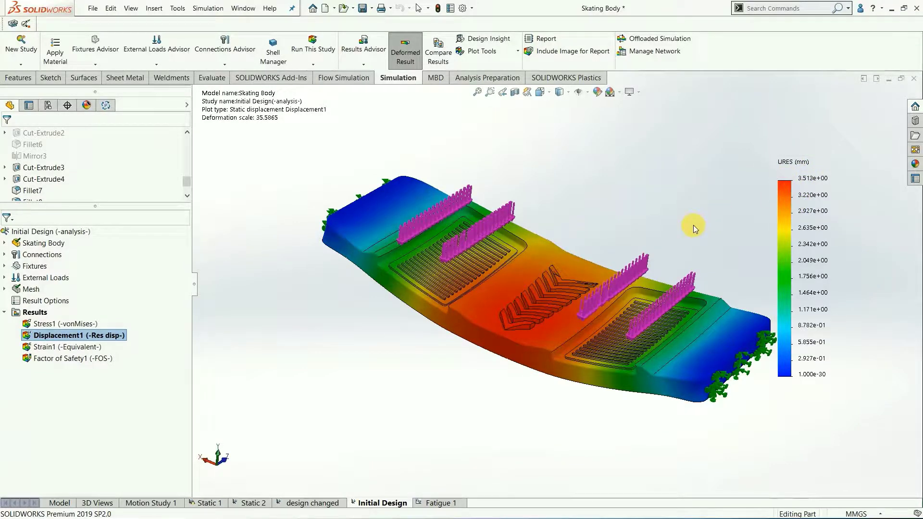
pyautogui.scroll(-1, 693, 224)
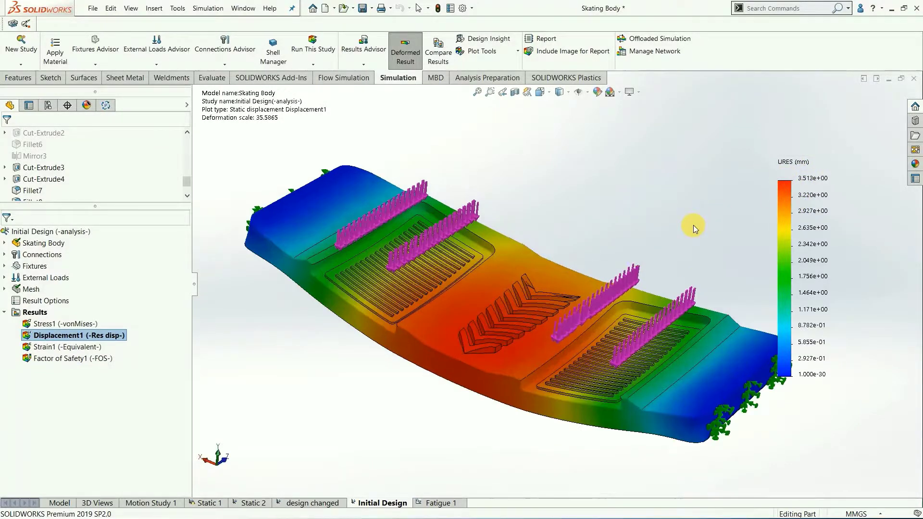
pyautogui.doubleClick(77, 360)
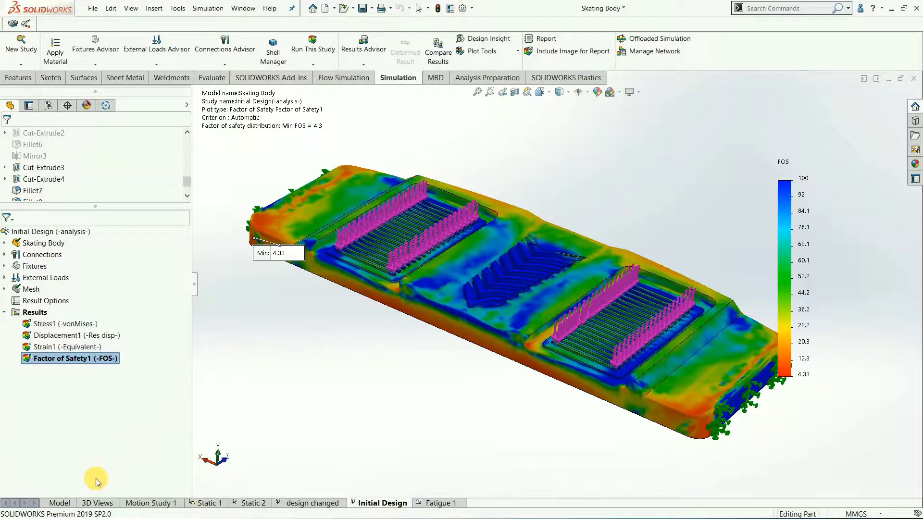
# Return to the part model, check the Skating Body's mass in its mass properties, and close the report.
pyautogui.click(59, 503)
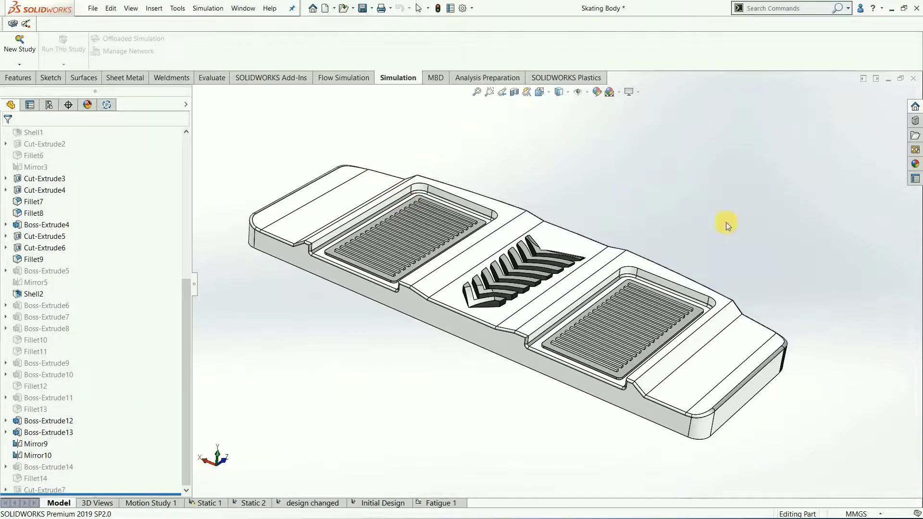
pyautogui.click(212, 80)
pyautogui.click(96, 52)
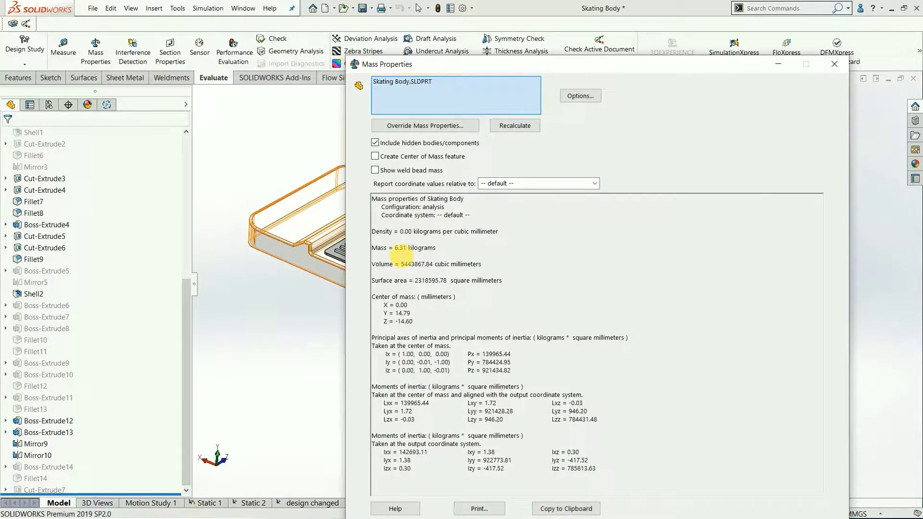
pyautogui.click(827, 65)
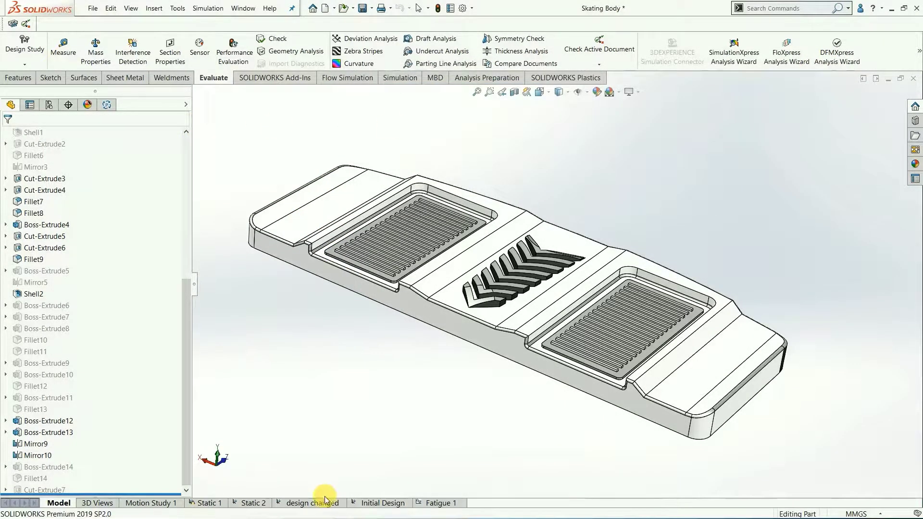
# Go back to the Initial Design study and display the Stress1 von Mises plot over the deck.
pyautogui.click(368, 503)
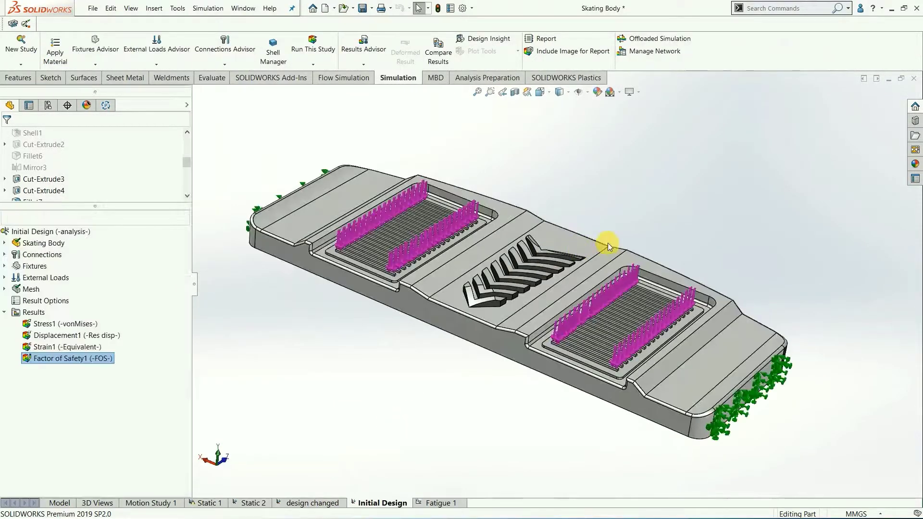
pyautogui.click(51, 324)
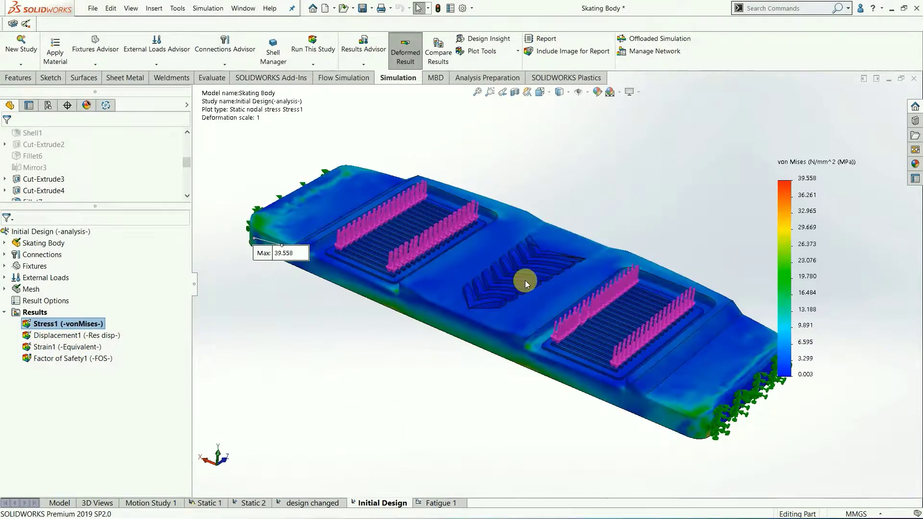
pyautogui.moveTo(555, 272); pyautogui.dragTo(524, 284, button='middle')
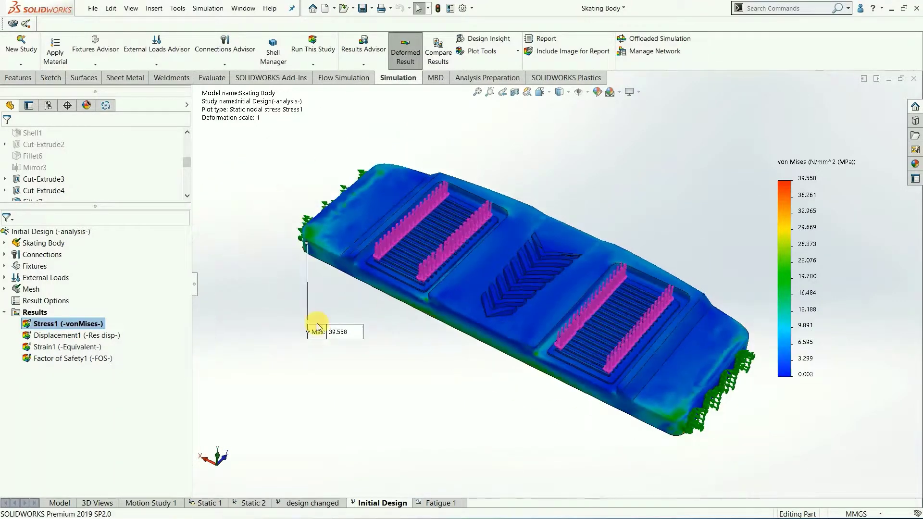
# Apply Iso Clipping to the Stress1 plot with the clipping direction reversed and an iso value of 10 N/mm^2.
pyautogui.rightClick(85, 327)
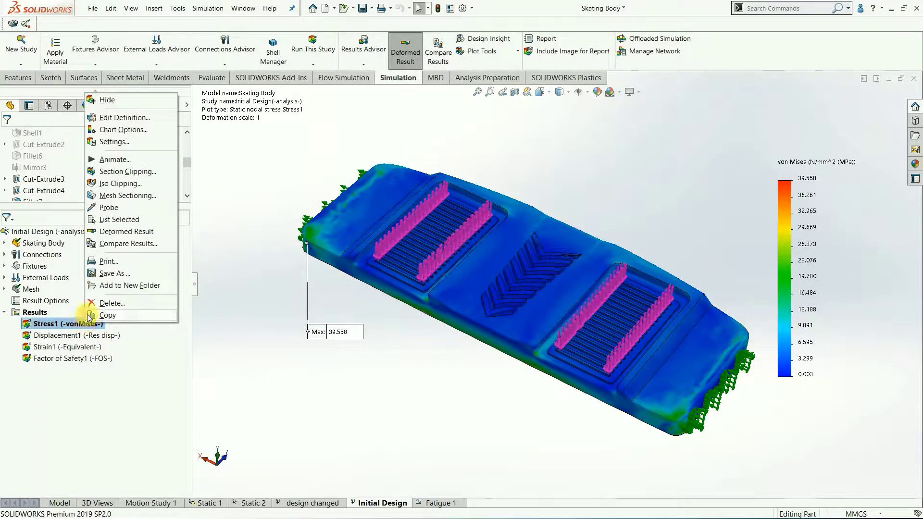
pyautogui.click(128, 185)
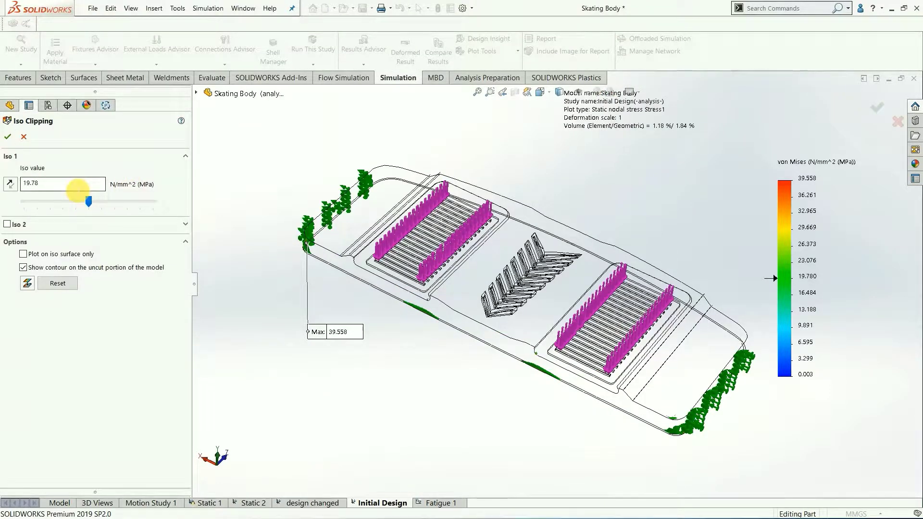
pyautogui.moveTo(74, 189); pyautogui.dragTo(19, 189)
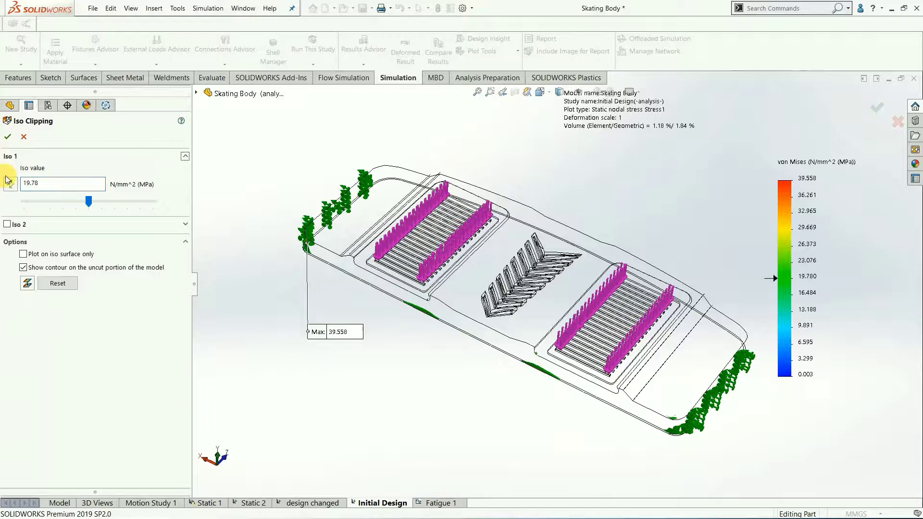
pyautogui.click(9, 184)
pyautogui.moveTo(72, 182); pyautogui.dragTo(10, 181)
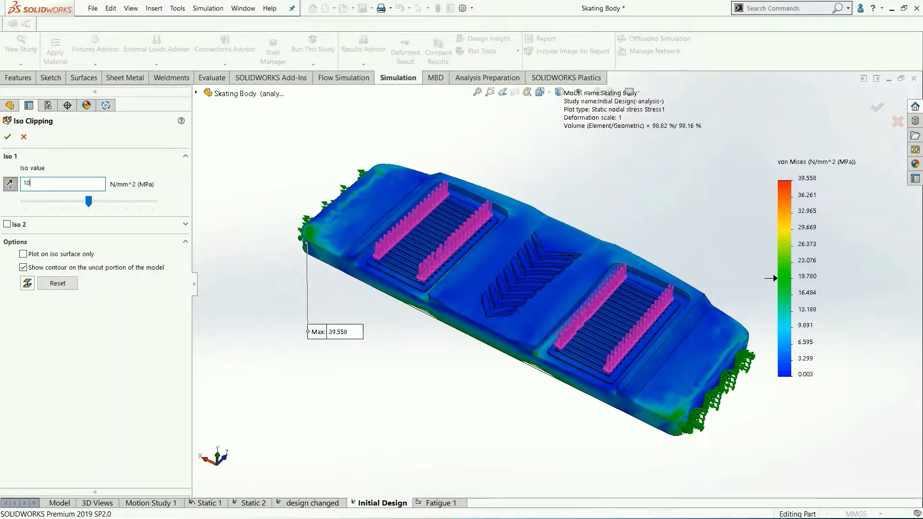
pyautogui.write('10')
pyautogui.press('Return')
# Set the iso clipping value to 5 N/mm^2 and examine the remaining low-stress regions of the deck.
pyautogui.moveTo(56, 184); pyautogui.dragTo(24, 186)
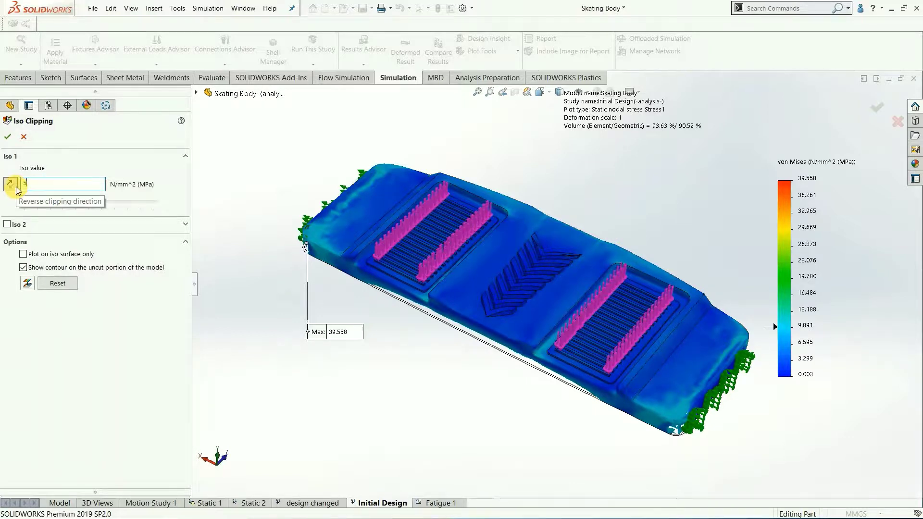
pyautogui.write('5')
pyautogui.moveTo(530, 284); pyautogui.dragTo(569, 233, button='middle')
pyautogui.moveTo(689, 358); pyautogui.dragTo(513, 293, button='middle')
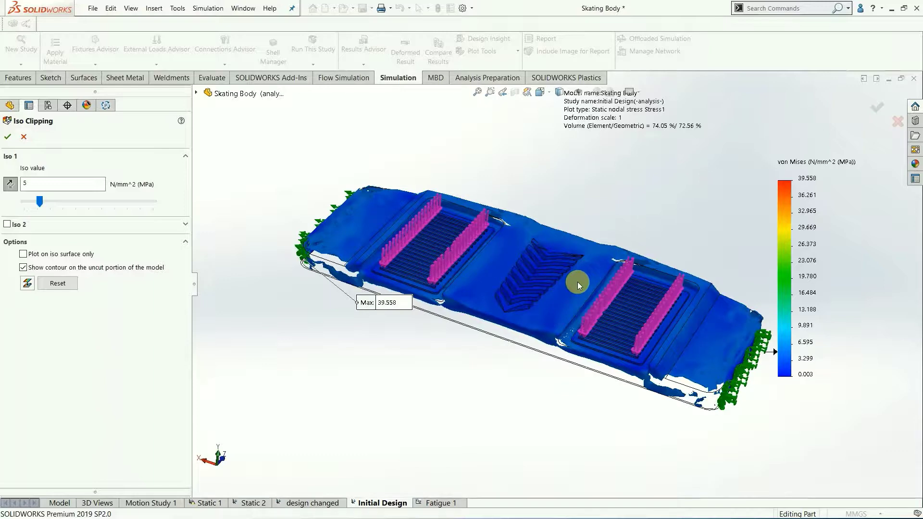
# Cancel the iso clipping and show the complete Stress1 plot of the deck fitted to the view.
pyautogui.scroll(-2, 577, 282)
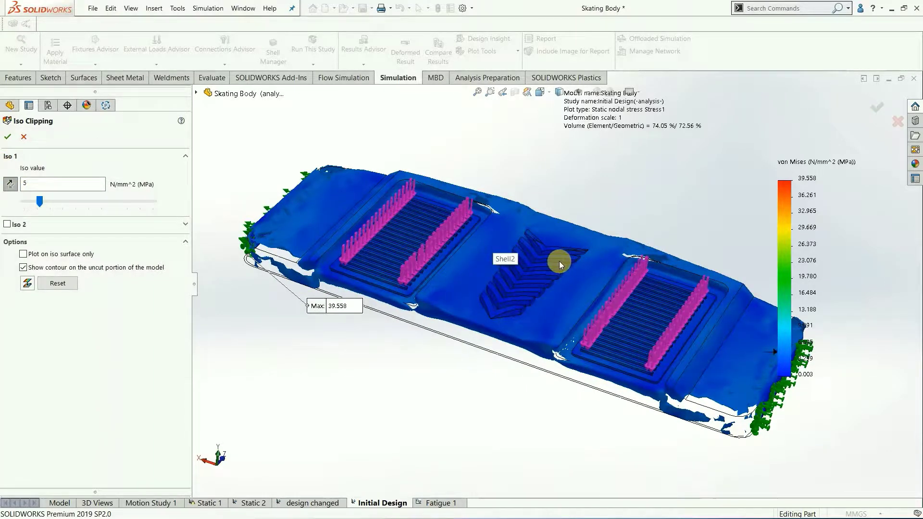
pyautogui.click(24, 137)
pyautogui.moveTo(500, 277); pyautogui.dragTo(539, 298, button='middle')
pyautogui.press('f')
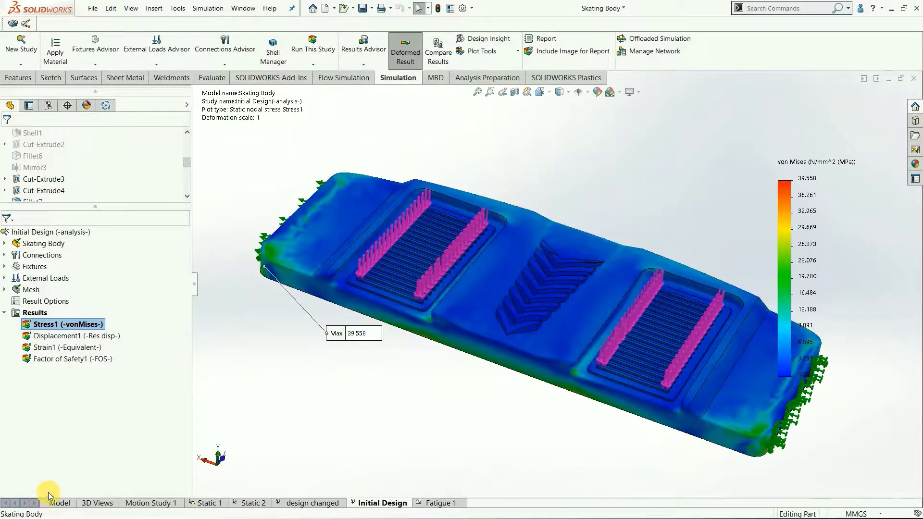
# Return to the part model and examine the hollow underside and wall thickness of the deck in the analysis configuration.
pyautogui.click(66, 502)
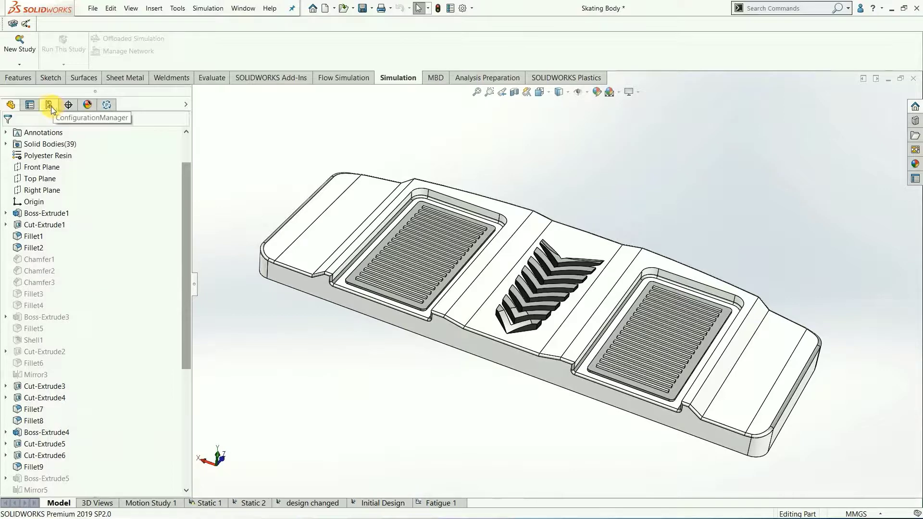
pyautogui.scroll(-2, 57, 413)
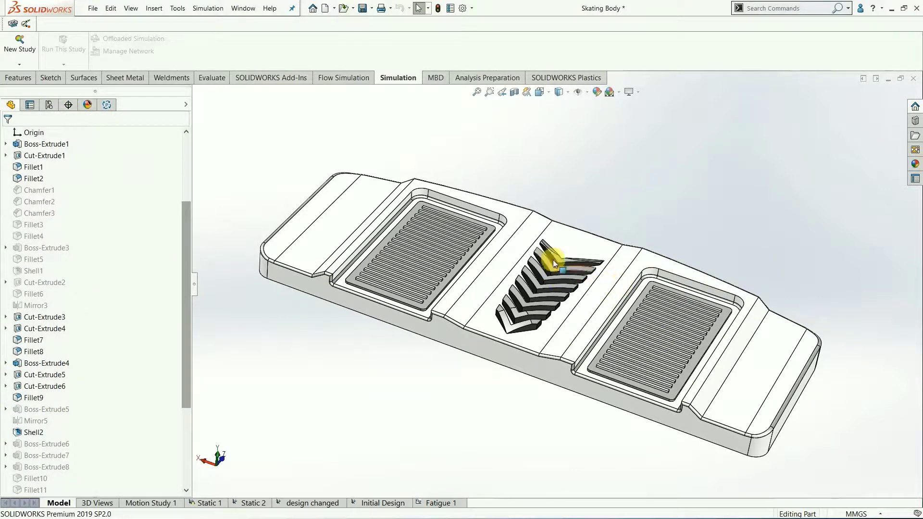
pyautogui.moveTo(512, 320); pyautogui.dragTo(436, 192, button='middle')
pyautogui.scroll(-5, 357, 353)
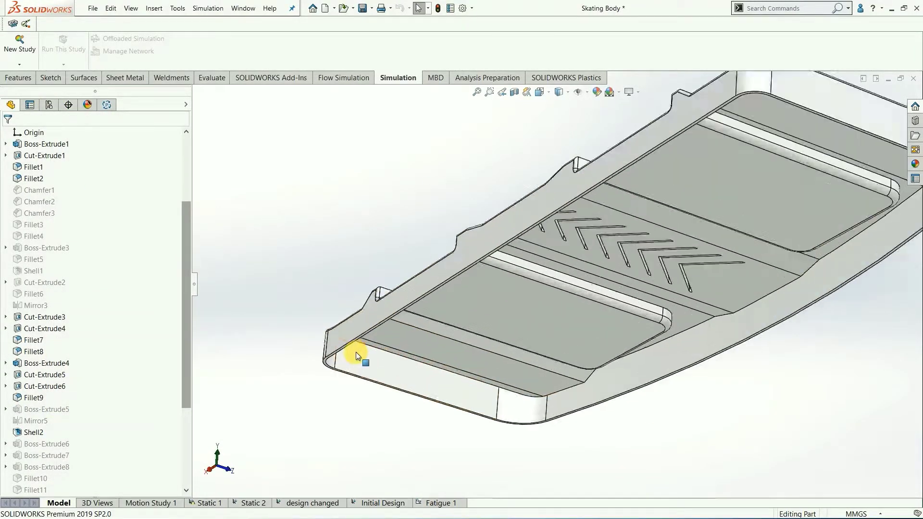
pyautogui.scroll(-3, 324, 362)
pyautogui.moveTo(324, 359); pyautogui.dragTo(519, 374, button='middle')
pyautogui.scroll(5, 624, 308)
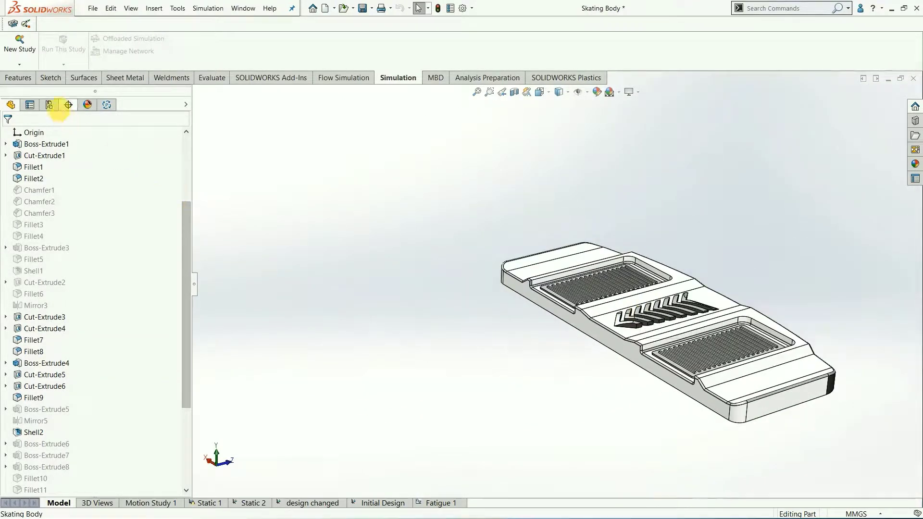
# Activate the design change configuration of the Skating Body and view its deck surface.
pyautogui.click(50, 105)
pyautogui.doubleClick(75, 175)
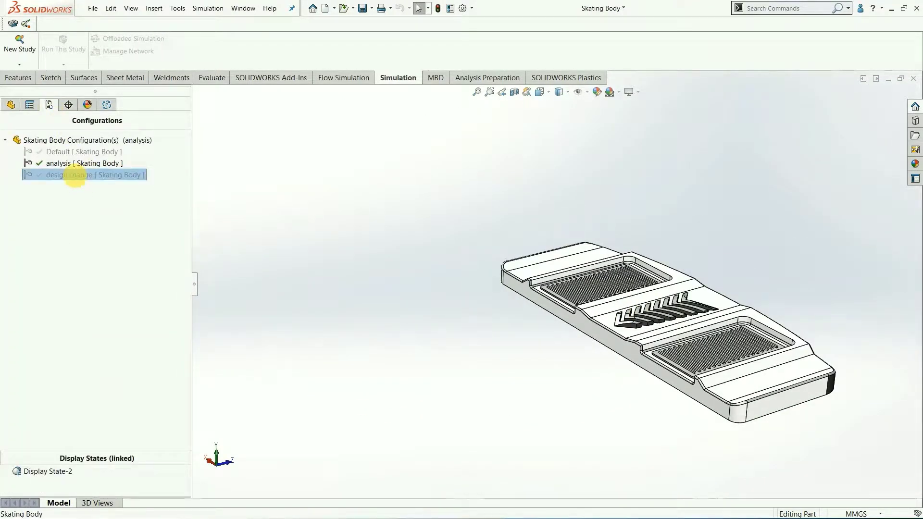
pyautogui.moveTo(521, 269); pyautogui.dragTo(669, 319, button='middle')
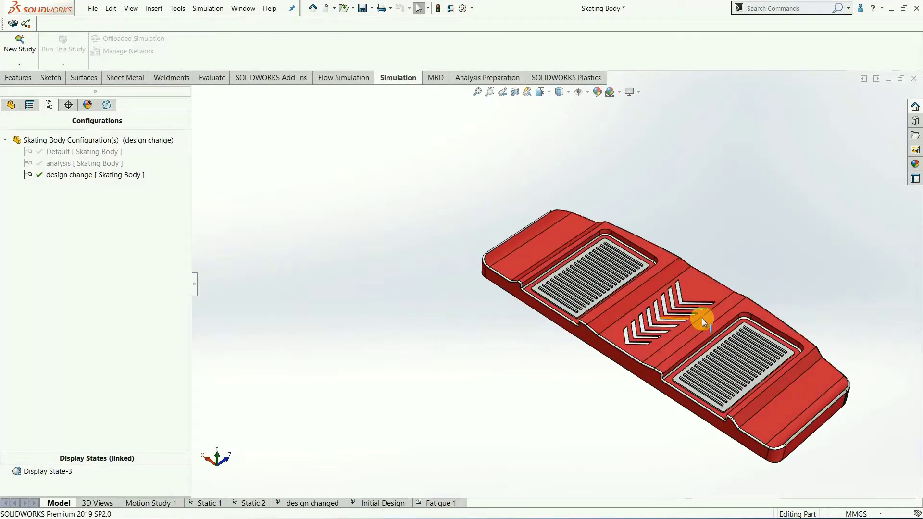
pyautogui.scroll(-6, 673, 315)
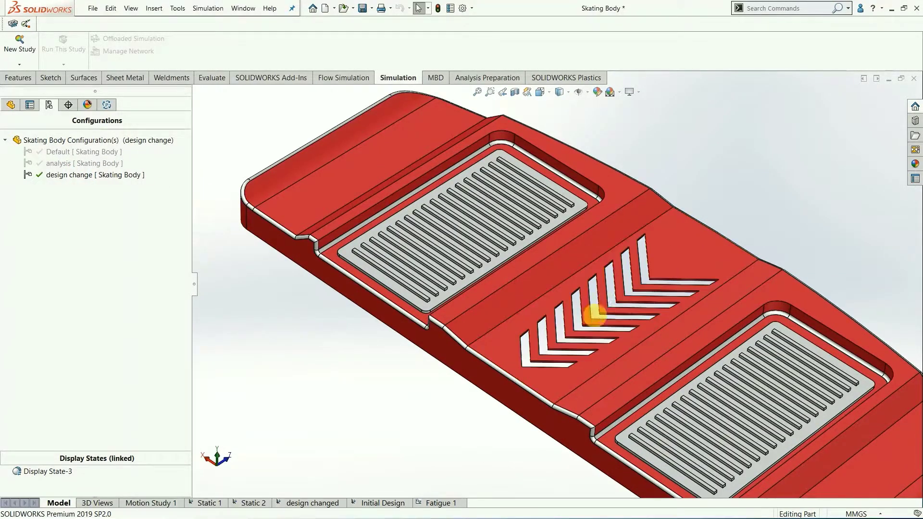
# Examine the redesigned deck's underside, outer wall thickness and arrow cutouts from below and above.
pyautogui.moveTo(534, 368); pyautogui.dragTo(520, 294, button='middle')
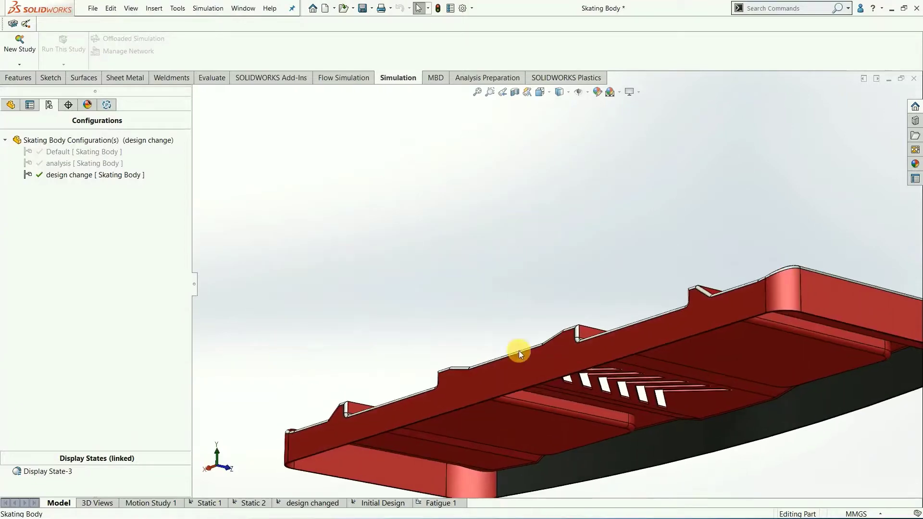
pyautogui.scroll(3, 520, 294)
pyautogui.scroll(-7, 407, 400)
pyautogui.scroll(-6, 356, 371)
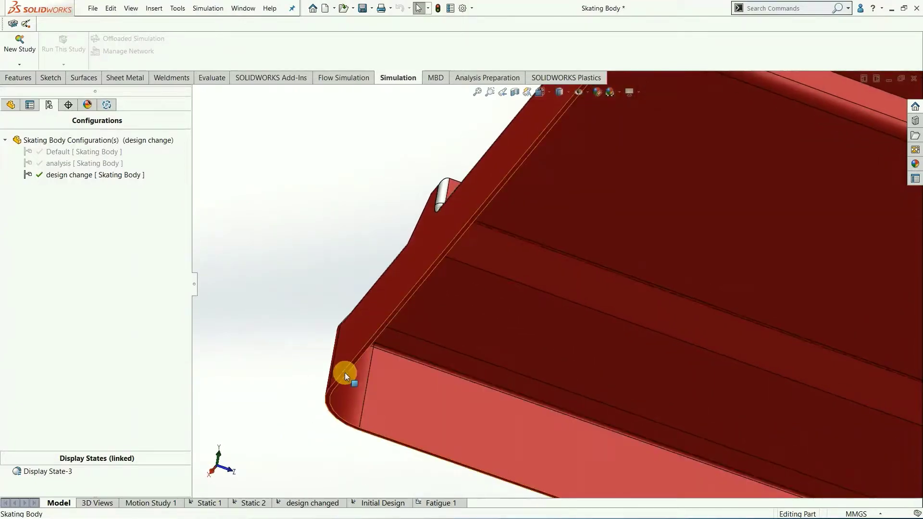
pyautogui.scroll(12, 405, 377)
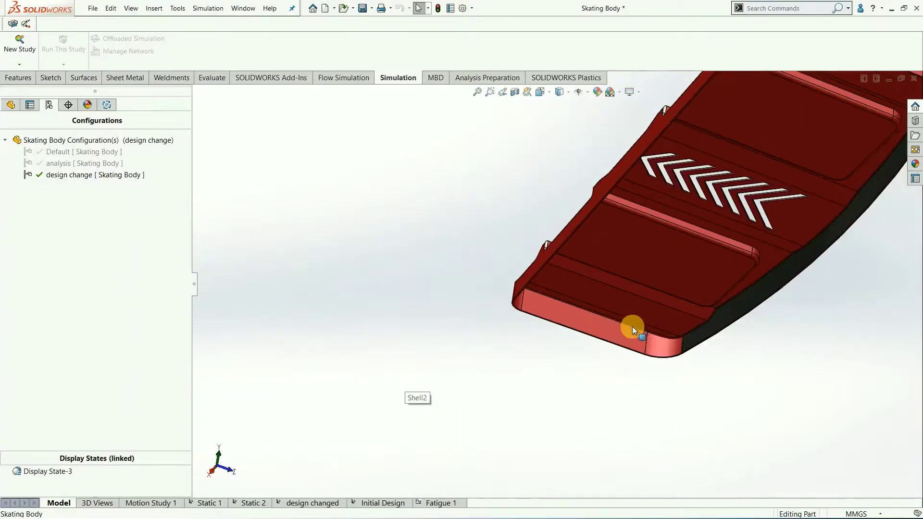
pyautogui.moveTo(650, 276); pyautogui.dragTo(654, 241, button='middle')
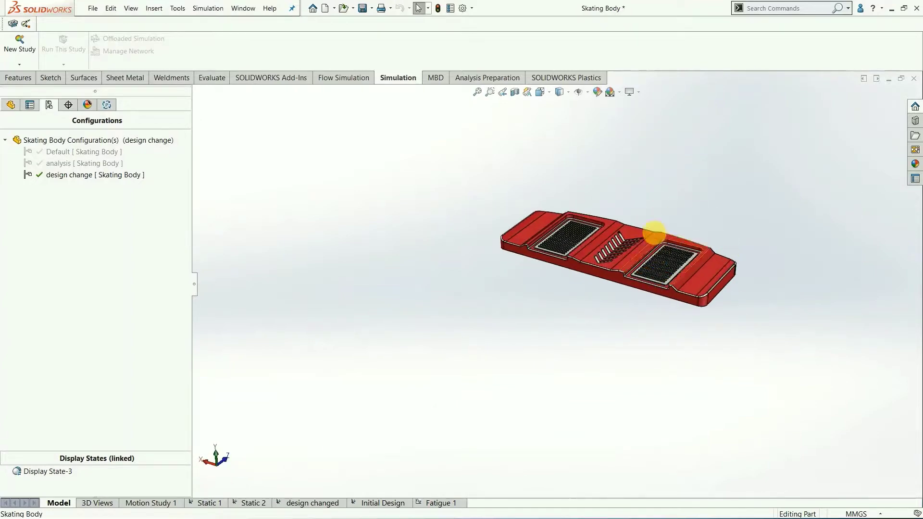
pyautogui.scroll(-5, 604, 221)
pyautogui.moveTo(603, 222)
pyautogui.mouseDown(button='middle')
pyautogui.moveTo(620, 228)
pyautogui.moveTo(610, 214)
pyautogui.mouseUp(button='middle')
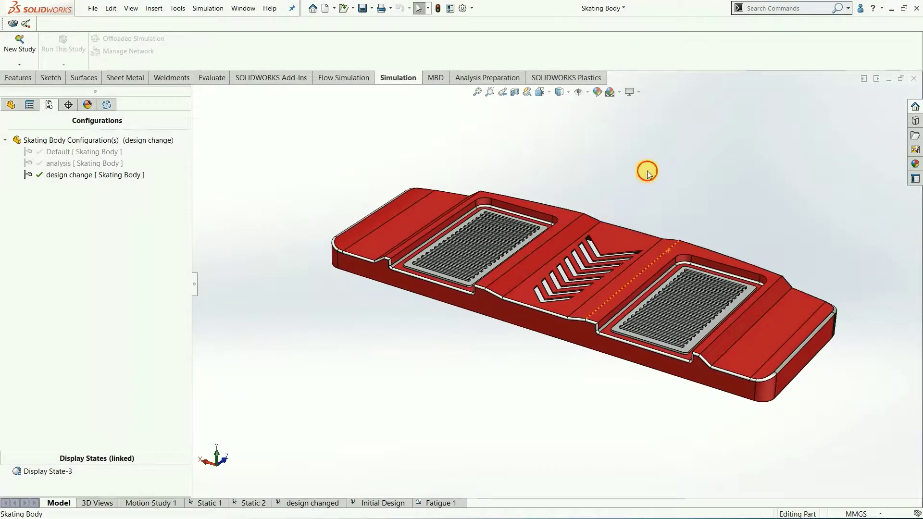
pyautogui.scroll(-2, 693, 216)
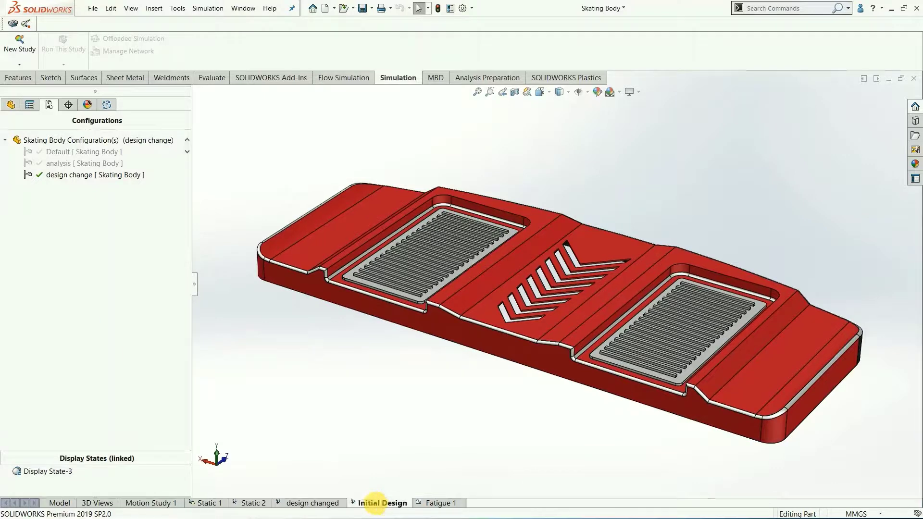
# Review the Copy Study options for the Initial Design study and close them without copying.
pyautogui.rightClick(378, 503)
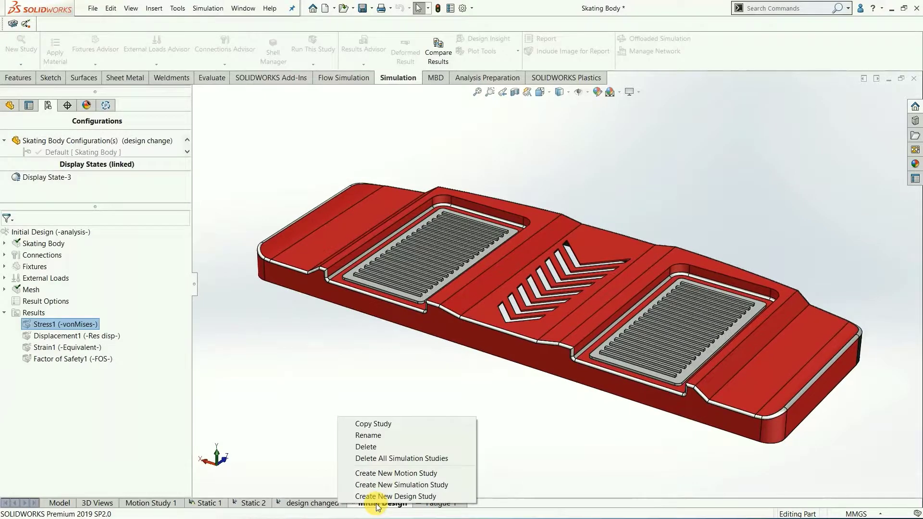
pyautogui.click(395, 424)
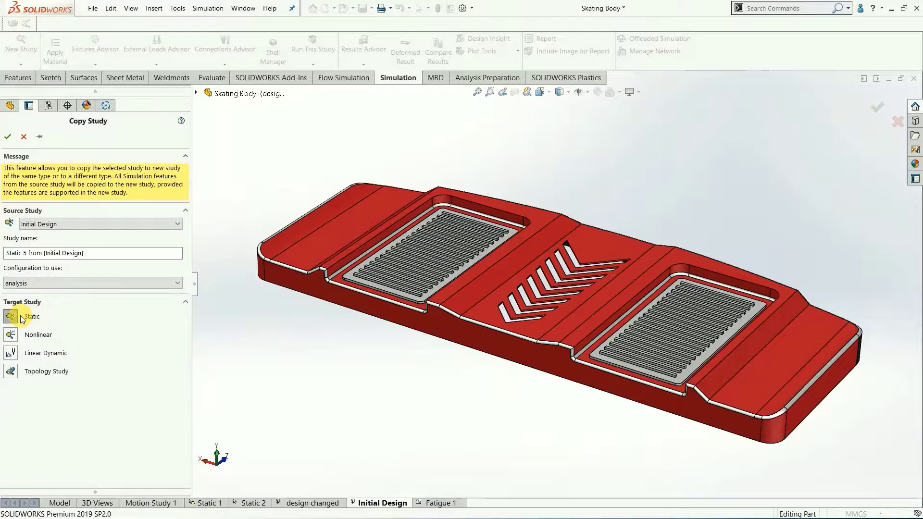
pyautogui.click(24, 137)
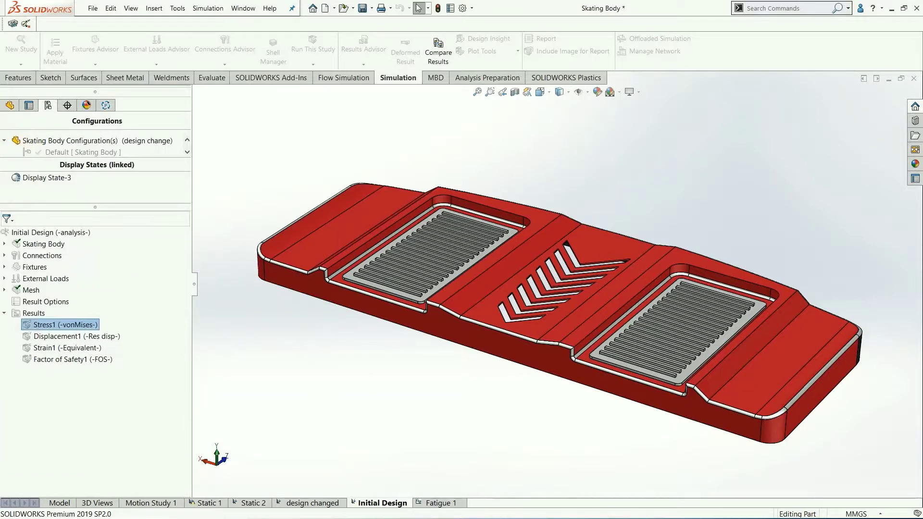
# Switch to the design changed study and collapse its Skating Body and Connections branches to review the fixtures, loads and results.
pyautogui.click(298, 503)
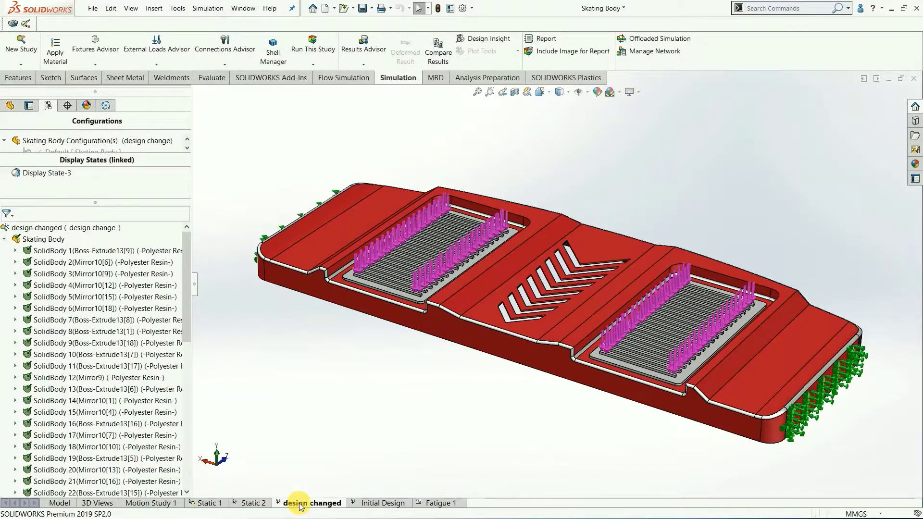
pyautogui.click(5, 240)
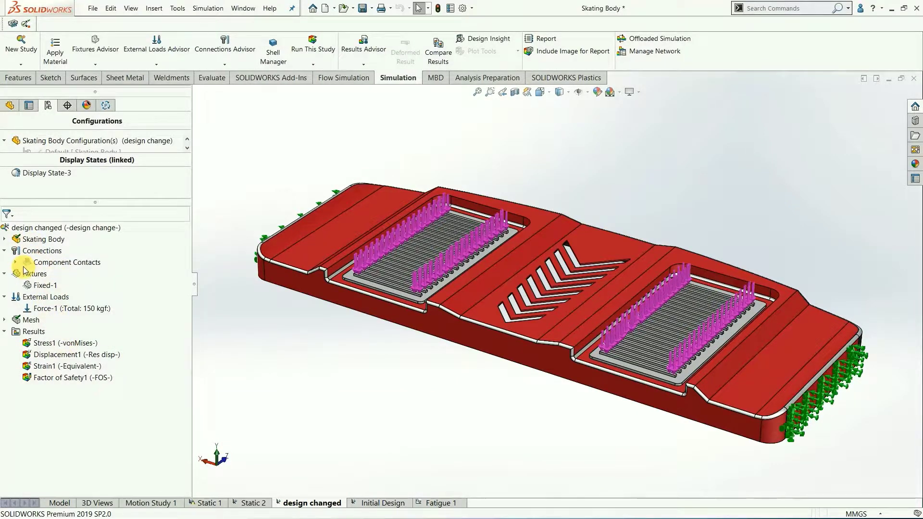
pyautogui.click(5, 251)
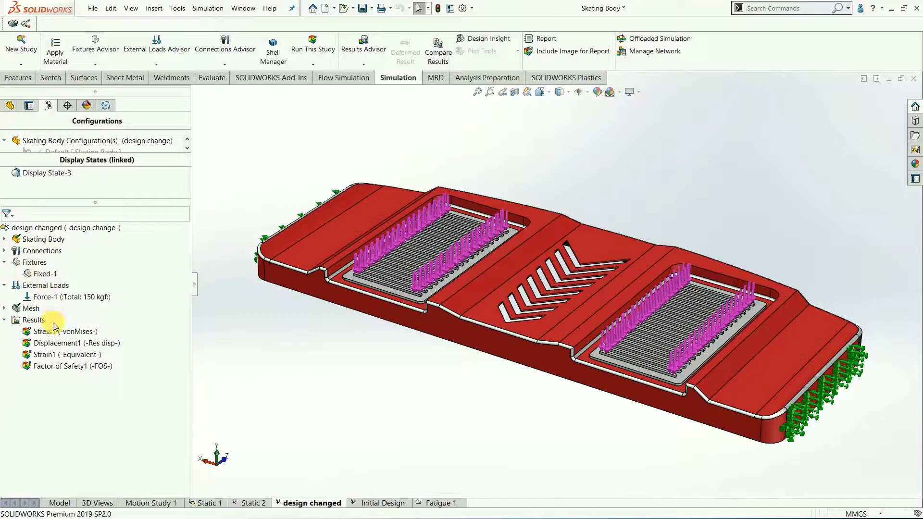
pyautogui.scroll(2, 623, 278)
pyautogui.scroll(-2, 582, 240)
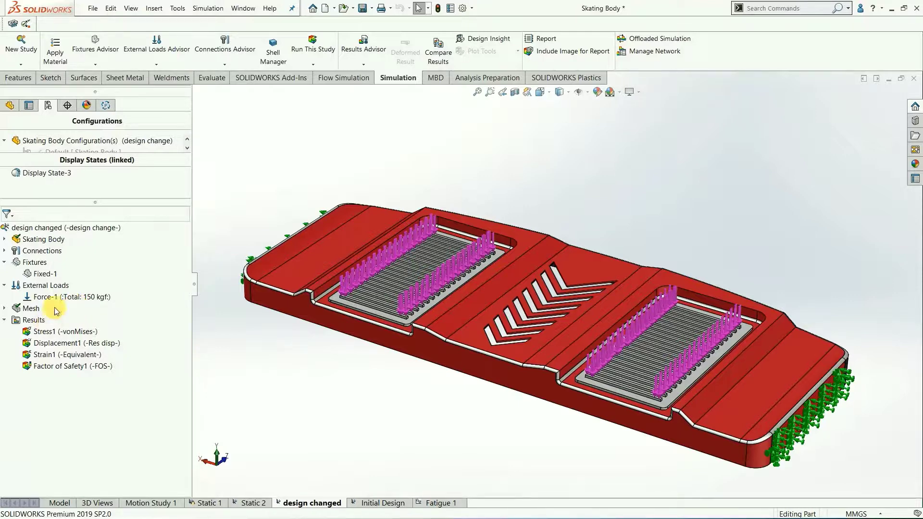
# Display the Stress1 von Mises plot of the design changed study and examine the stress distribution over the deck.
pyautogui.rightClick(69, 228)
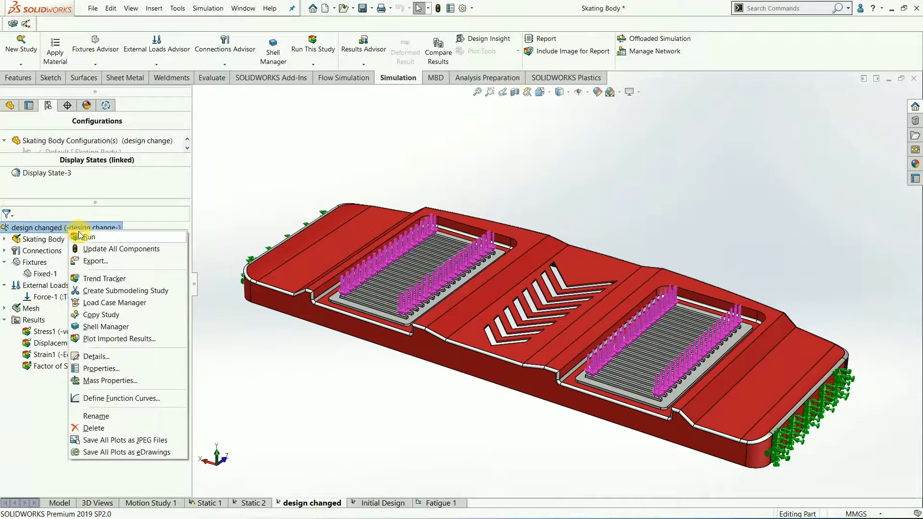
pyautogui.click(288, 381)
pyautogui.click(77, 332)
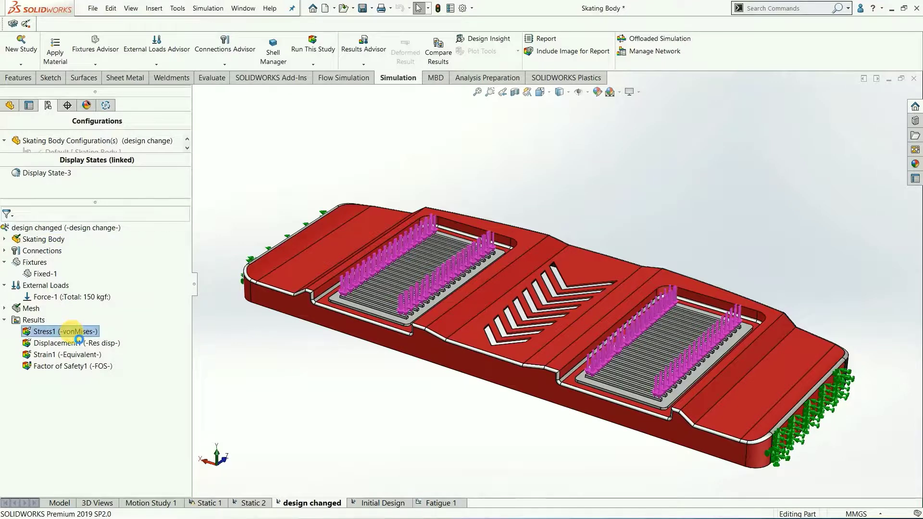
pyautogui.moveTo(550, 319); pyautogui.dragTo(564, 313, button='middle')
pyautogui.scroll(3, 564, 314)
pyautogui.scroll(-2, 695, 316)
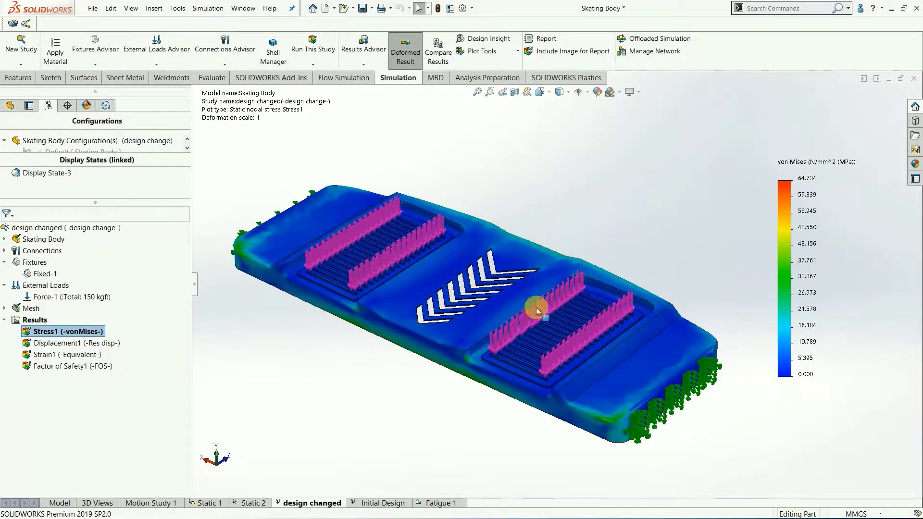
pyautogui.moveTo(439, 278); pyautogui.dragTo(457, 280, button='middle')
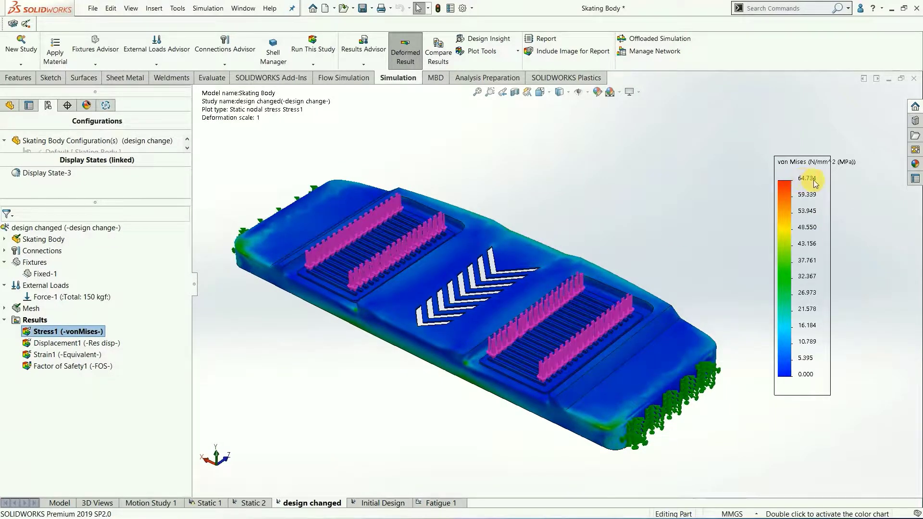
# Display the Displacement1 plot and the Factor of Safety1 plot of the design changed study to review both results.
pyautogui.doubleClick(67, 343)
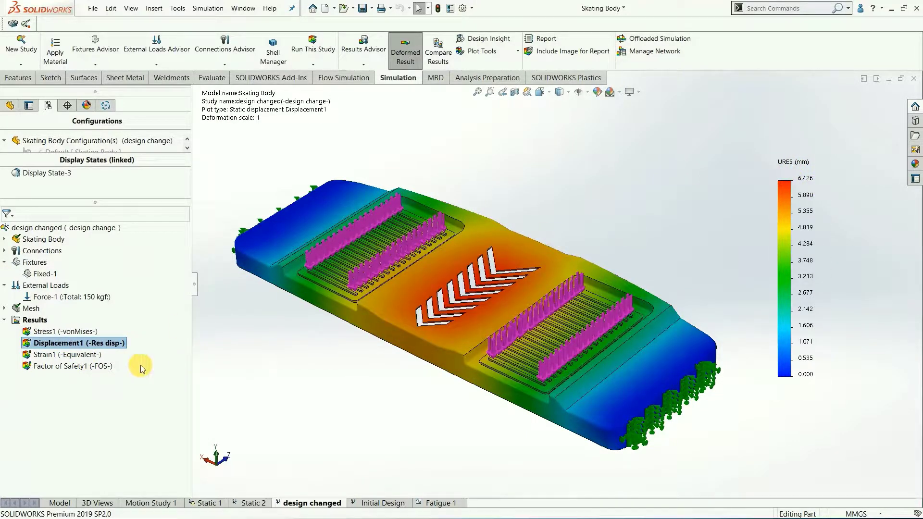
pyautogui.doubleClick(63, 369)
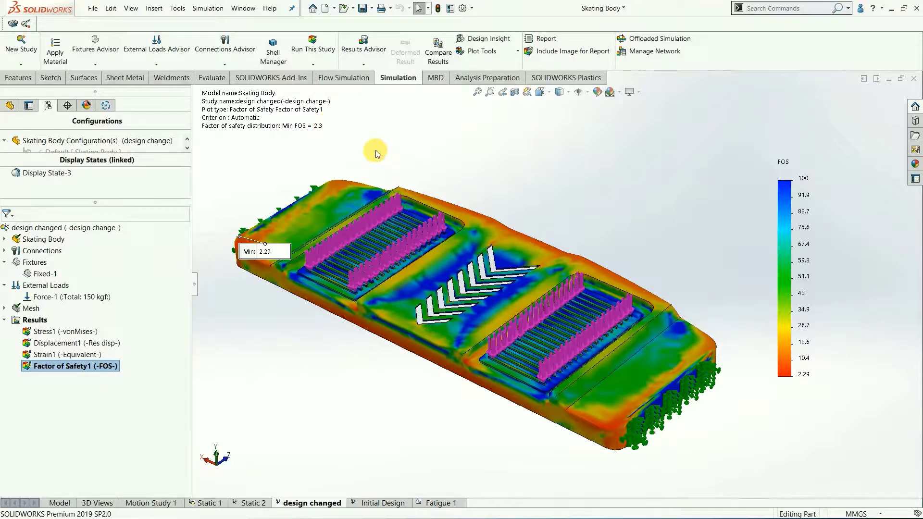
pyautogui.moveTo(385, 162); pyautogui.dragTo(383, 146, button='middle')
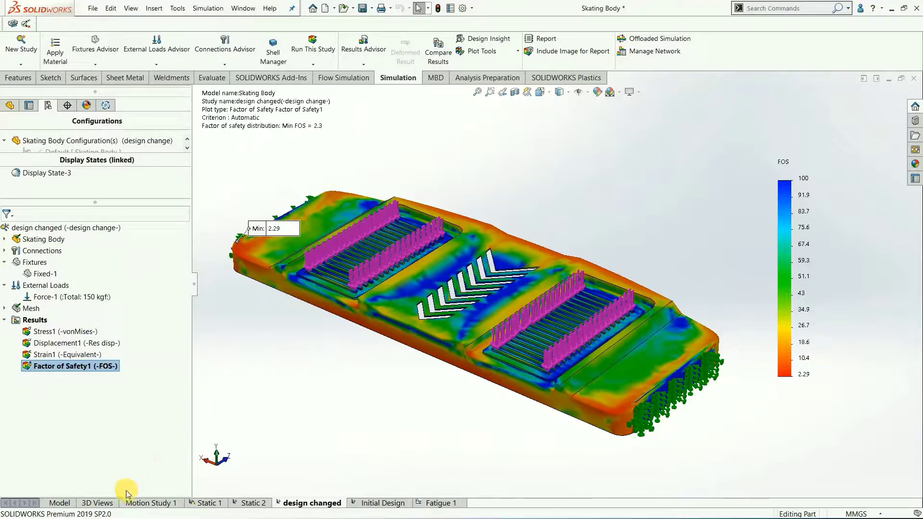
# Return to the part model, check the mass of the design change configuration in its mass properties, and close the report.
pyautogui.click(59, 502)
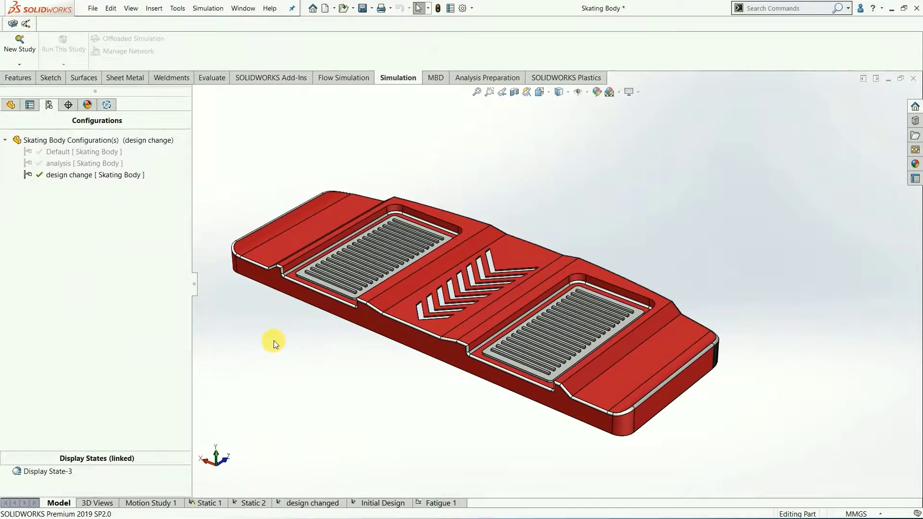
pyautogui.click(212, 79)
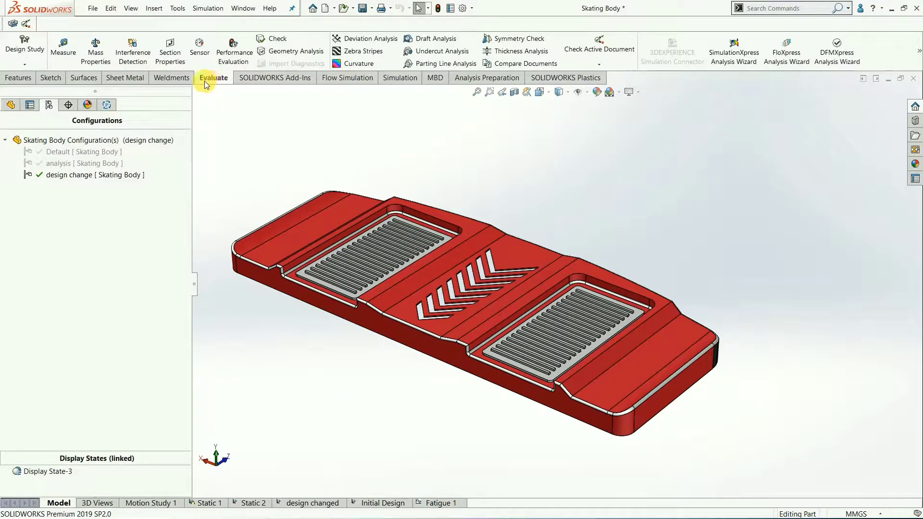
pyautogui.click(97, 58)
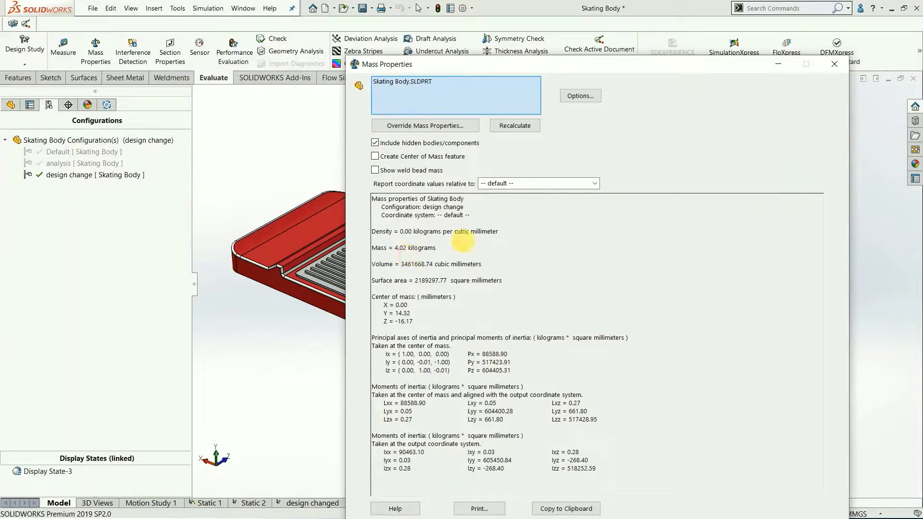
pyautogui.click(833, 64)
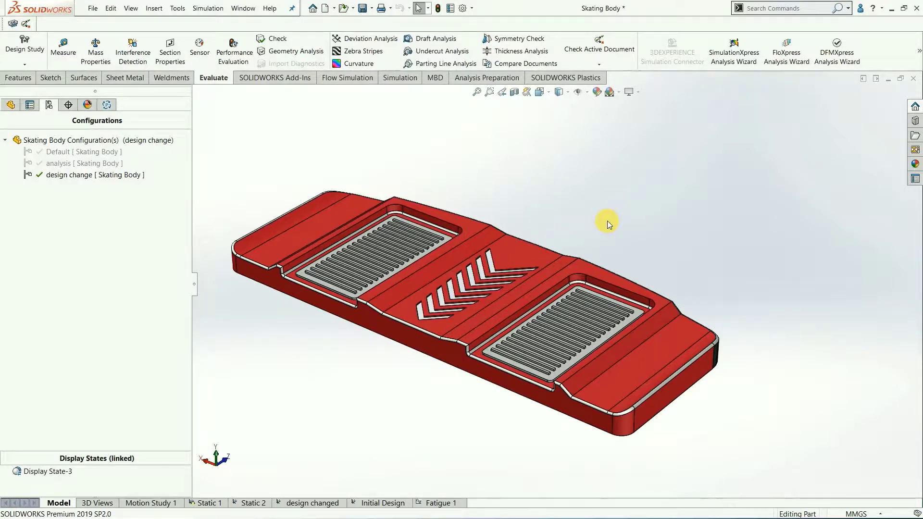
# Go back to the design changed study to show its loads and fixtures on the deck.
pyautogui.scroll(-2, 509, 273)
pyautogui.scroll(3, 464, 281)
pyautogui.scroll(-2, 364, 268)
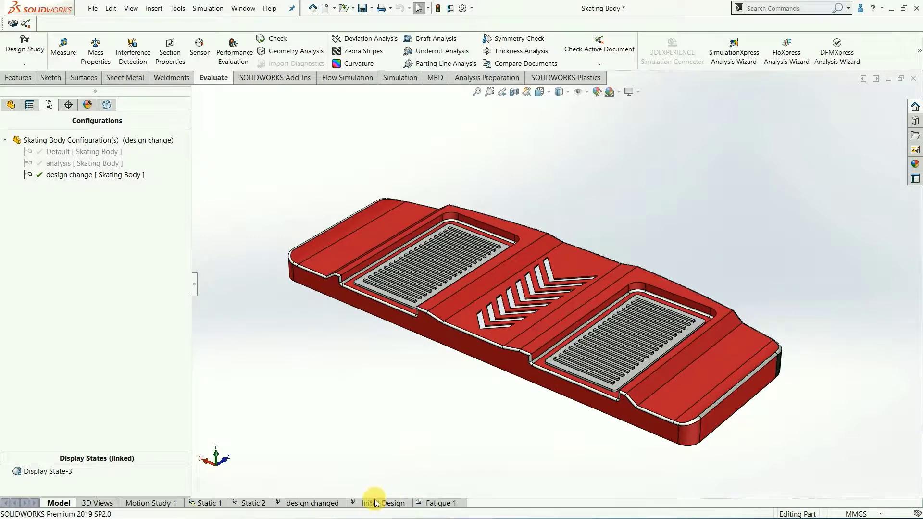
pyautogui.click(313, 503)
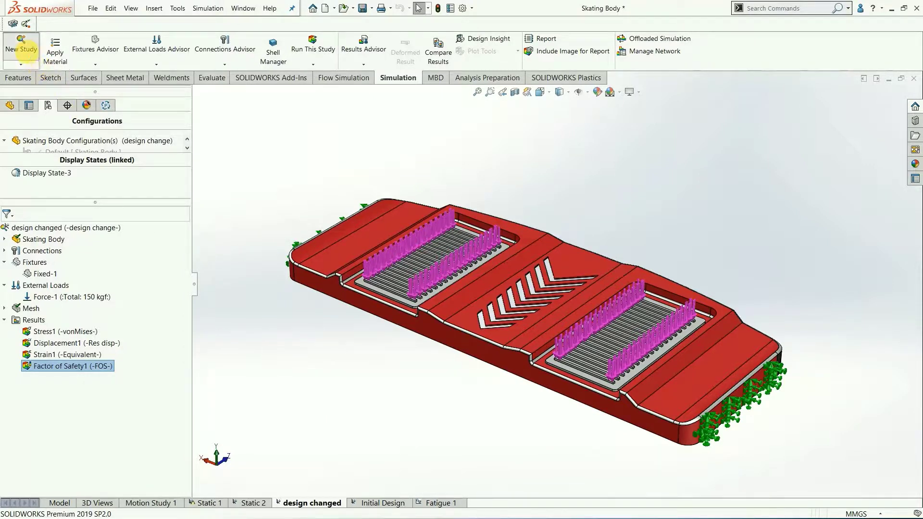
# Start defining a new study, examine the Fatigue type's amplitude options, and cancel without creating the study.
pyautogui.click(21, 59)
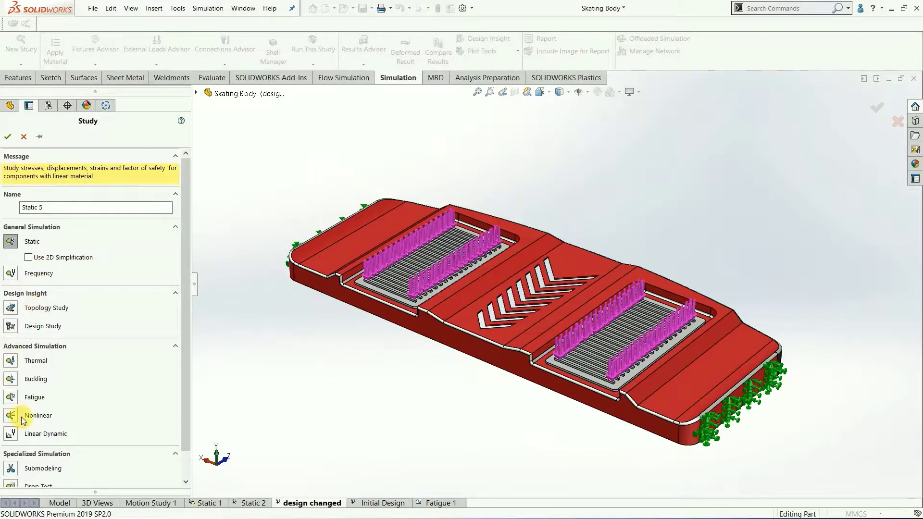
pyautogui.click(16, 399)
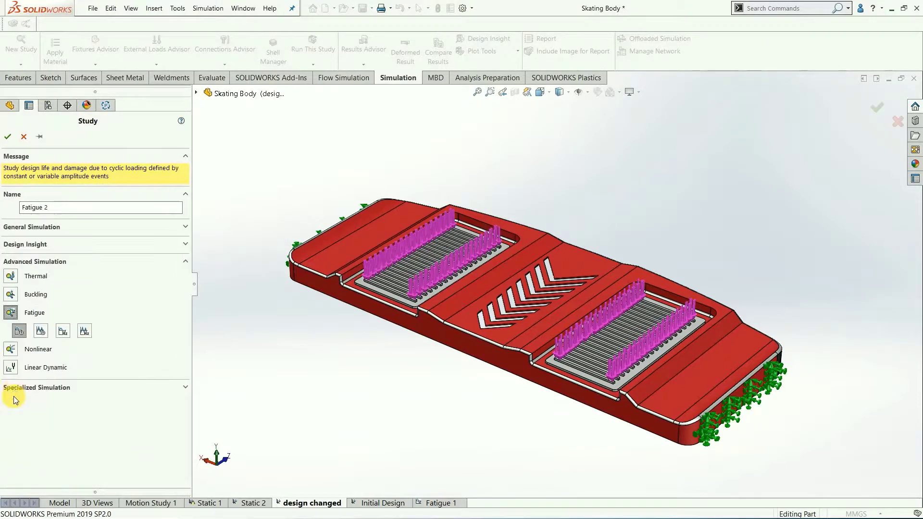
pyautogui.click(19, 332)
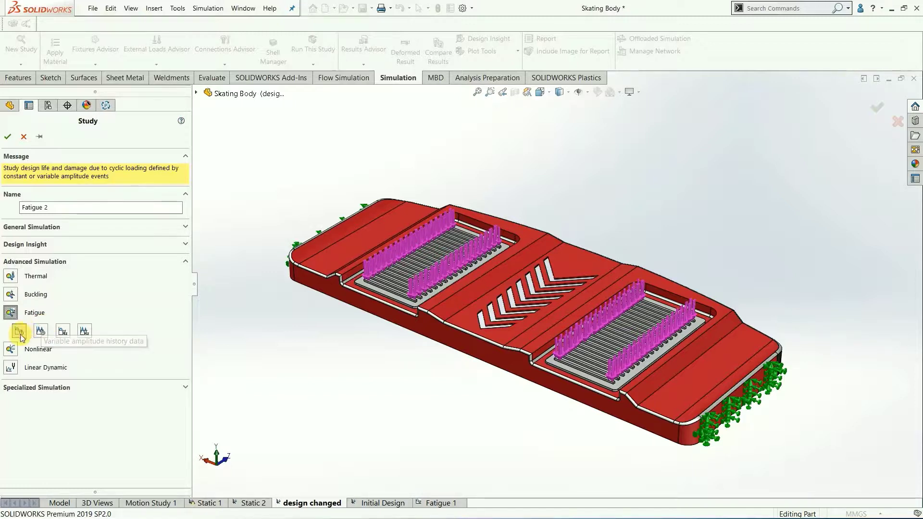
pyautogui.click(27, 141)
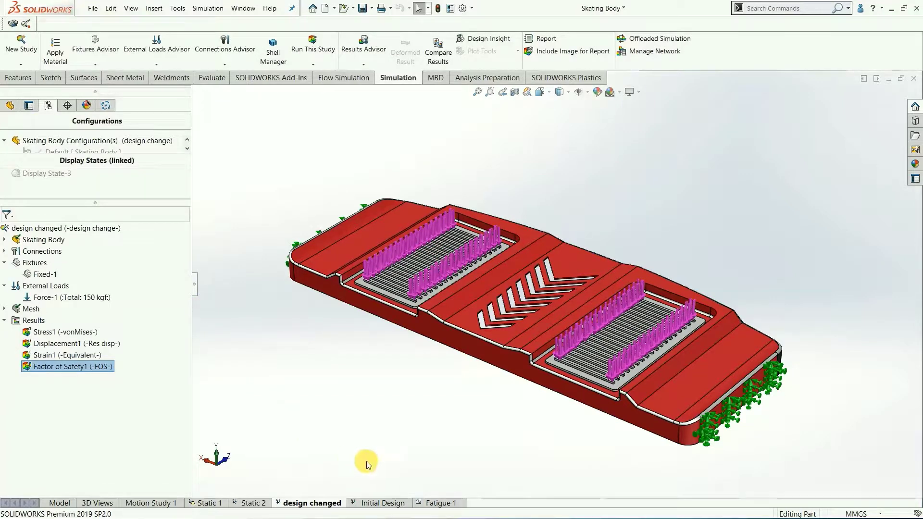
# Open the Fatigue 1 study, collapse its Skating Body list, and expand the constant amplitude loading.
pyautogui.click(432, 503)
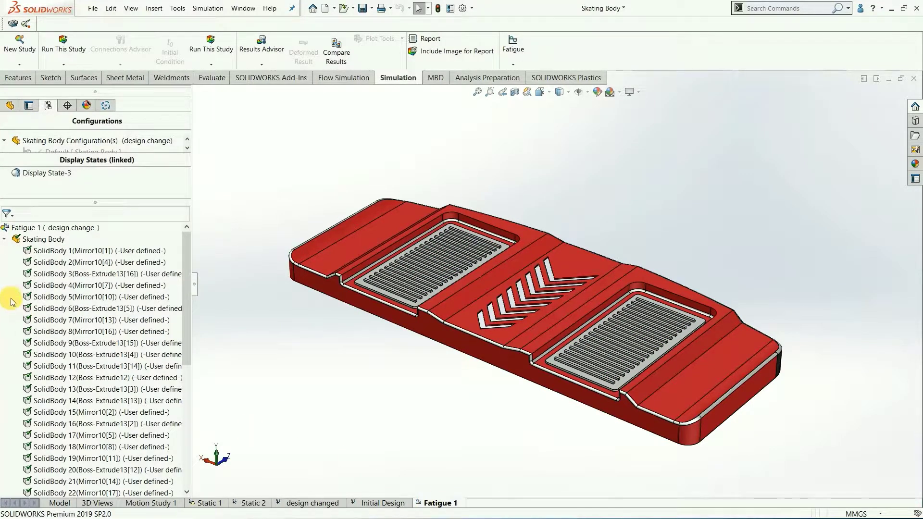
pyautogui.click(5, 239)
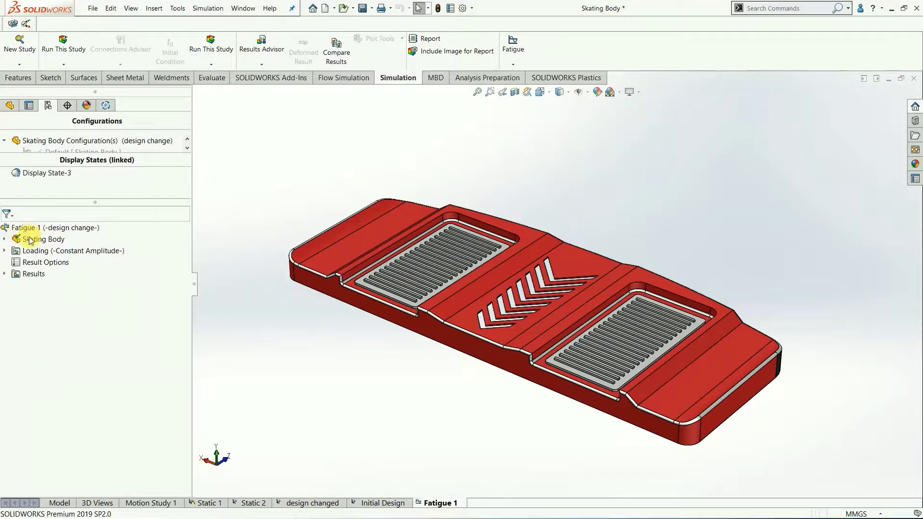
pyautogui.click(5, 251)
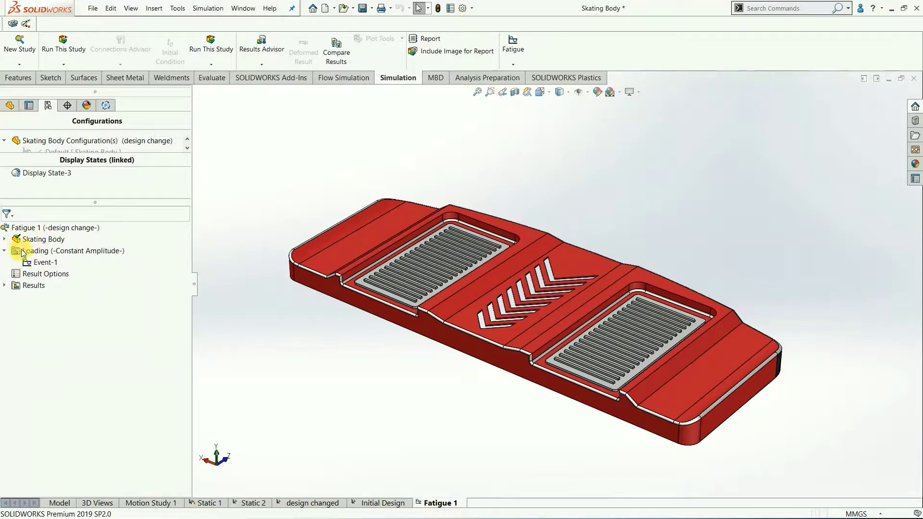
# Edit the definition of Event-1, choose design changed as its associated study, and accept the event.
pyautogui.click(38, 263)
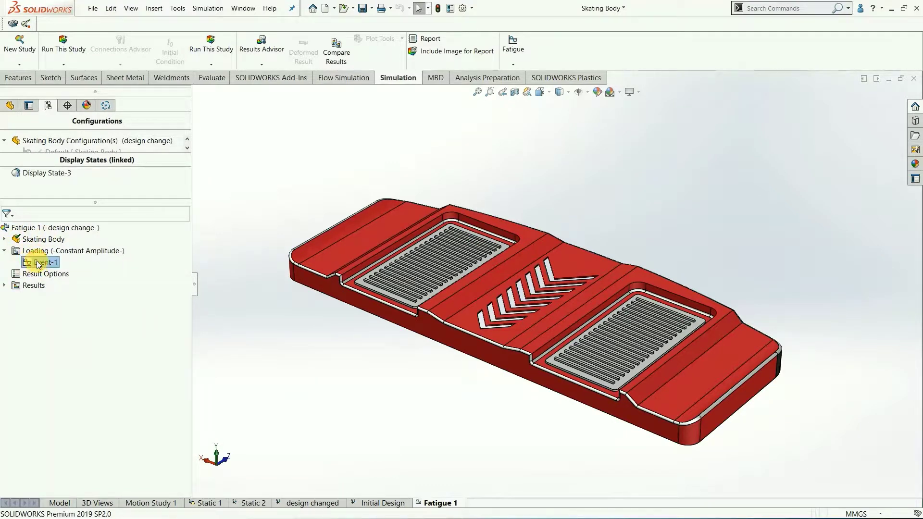
pyautogui.rightClick(38, 263)
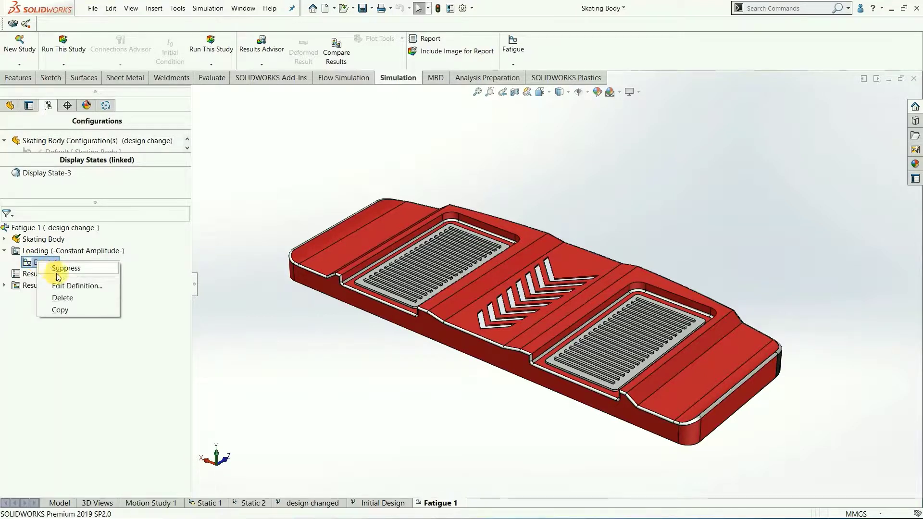
pyautogui.click(65, 286)
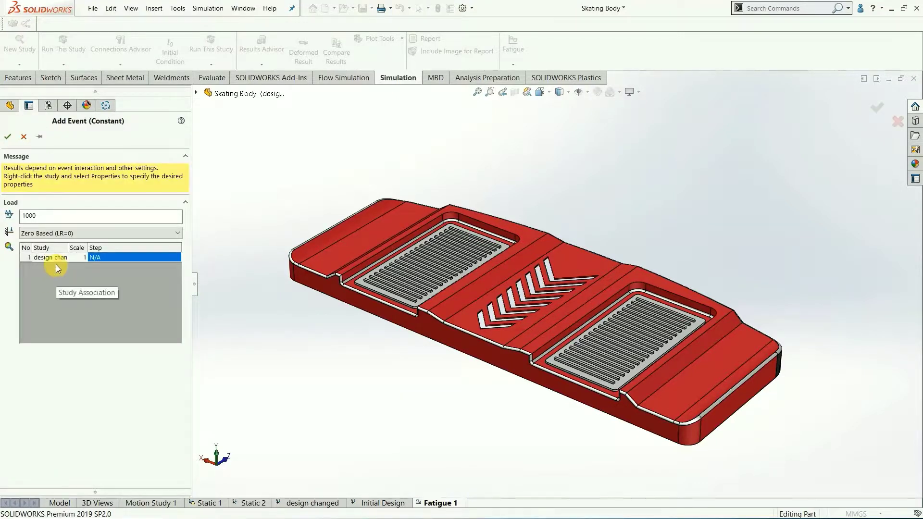
pyautogui.click(54, 258)
pyautogui.click(62, 256)
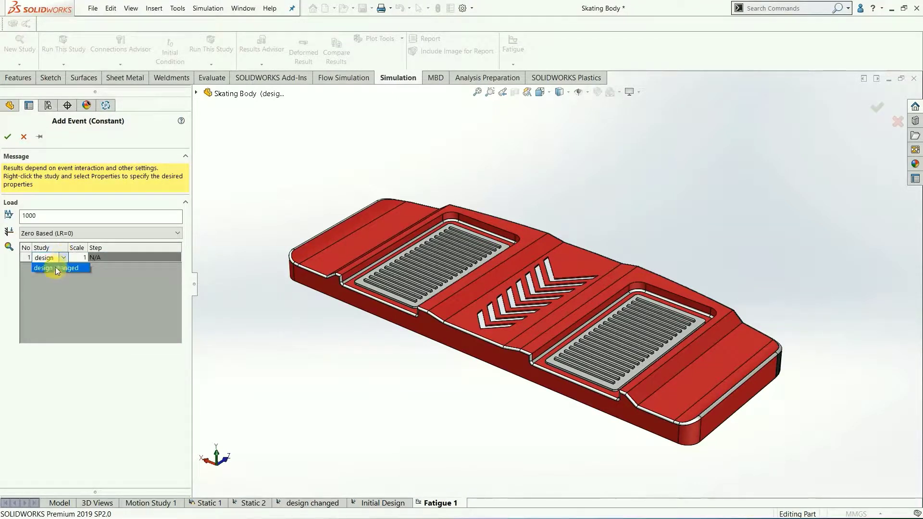
pyautogui.click(52, 267)
pyautogui.click(7, 137)
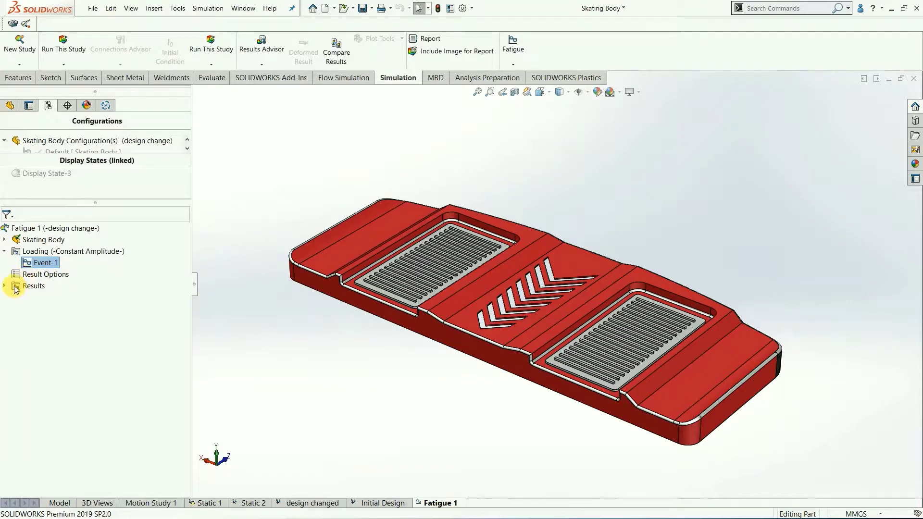
# Display the Results2 life plot of the fatigue study and examine the total life around the deck's minimum-life corner.
pyautogui.click(6, 286)
pyautogui.click(42, 310)
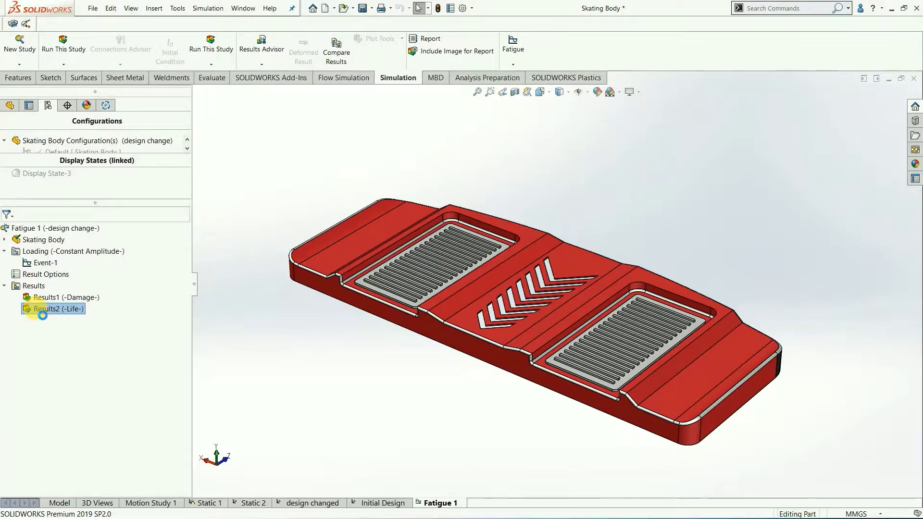
pyautogui.scroll(2, 557, 316)
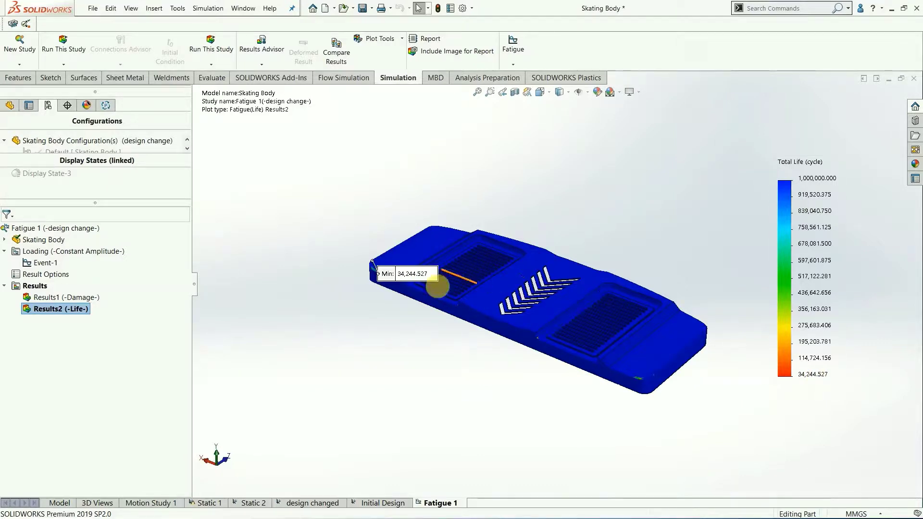
pyautogui.scroll(-5, 379, 255)
pyautogui.scroll(-3, 390, 261)
pyautogui.moveTo(390, 261); pyautogui.dragTo(371, 117, button='middle')
pyautogui.moveTo(489, 333); pyautogui.dragTo(497, 295, button='middle')
pyautogui.moveTo(454, 252); pyautogui.dragTo(633, 466, button='middle')
pyautogui.scroll(-5, 494, 232)
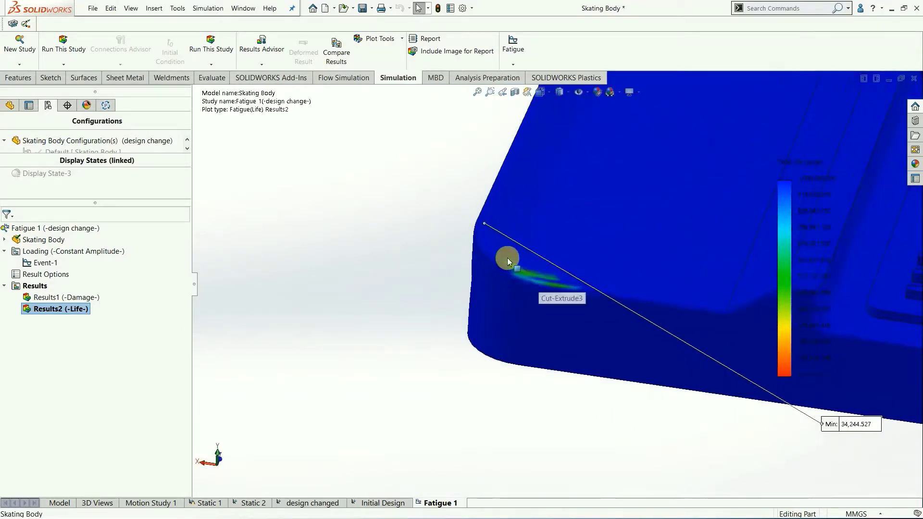
pyautogui.scroll(8, 555, 291)
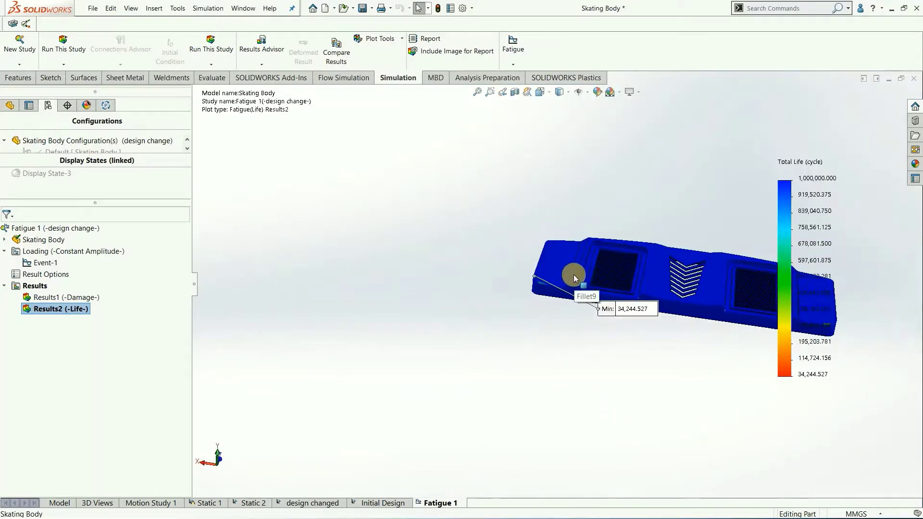
pyautogui.moveTo(656, 301); pyautogui.dragTo(599, 260, button='middle')
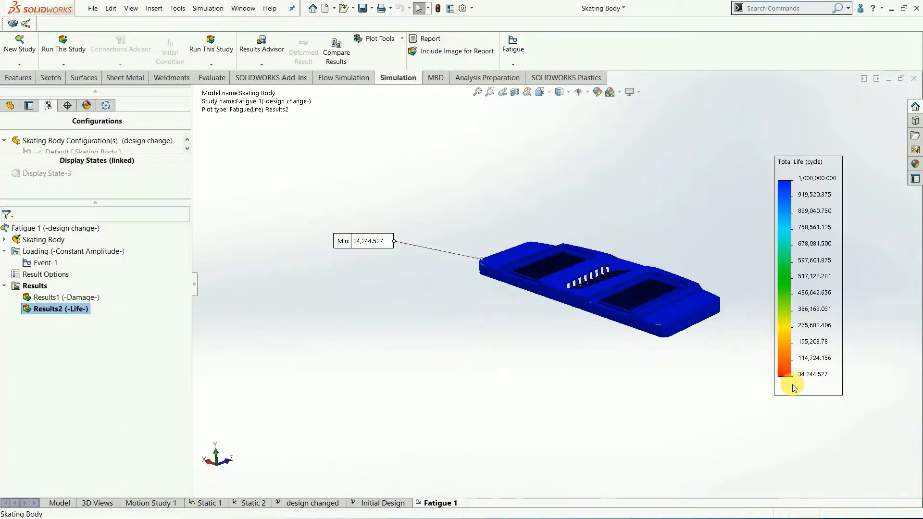
pyautogui.scroll(-3, 645, 249)
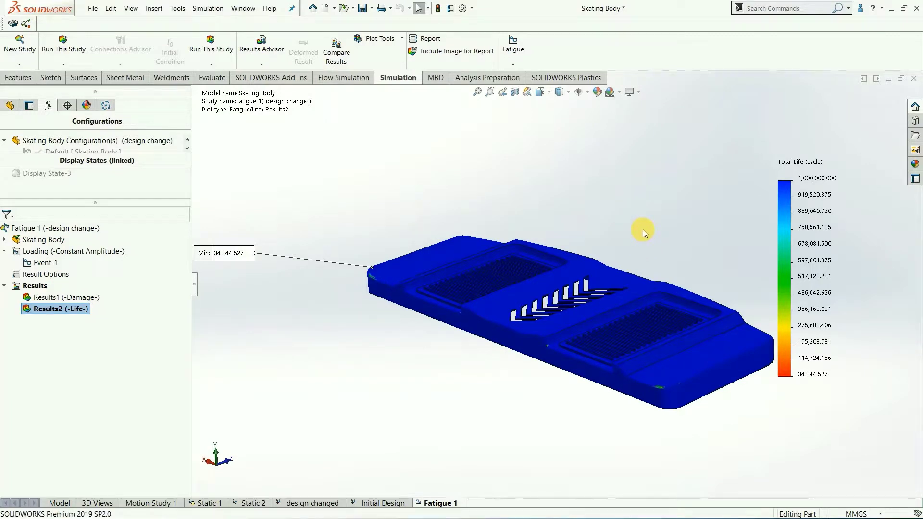
# Switch to the presentation, show its Warranty Calculation slide, and return to the fatigue life plot in SOLIDWORKS.
pyautogui.hotkey('alt', 'Tab')
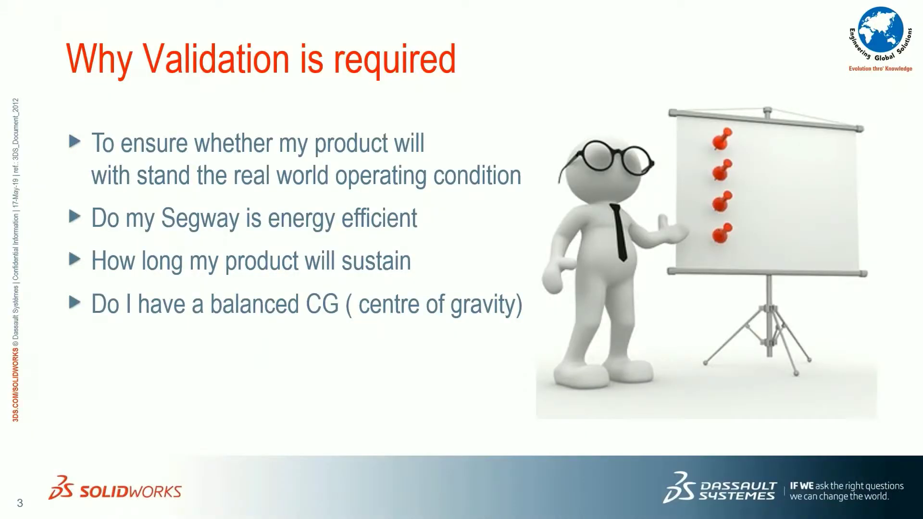
pyautogui.click(422, 302)
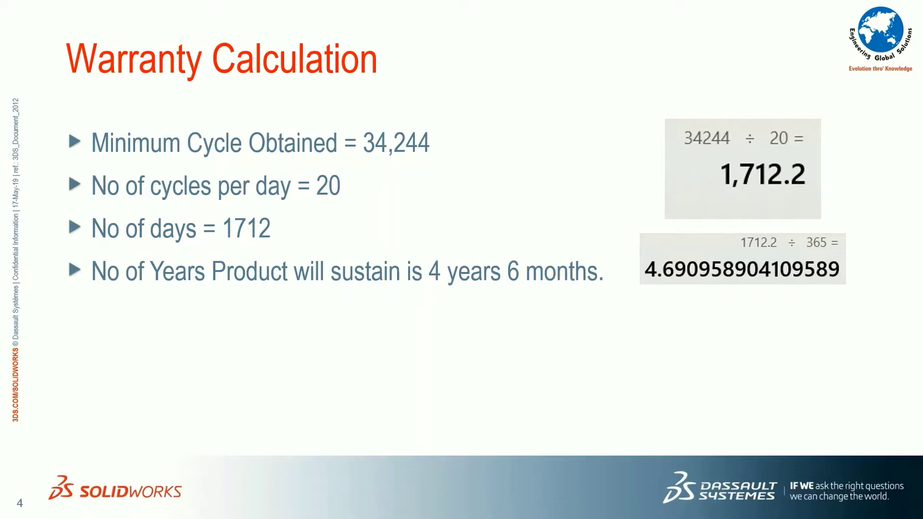
pyautogui.hotkey('alt', 'Tab')
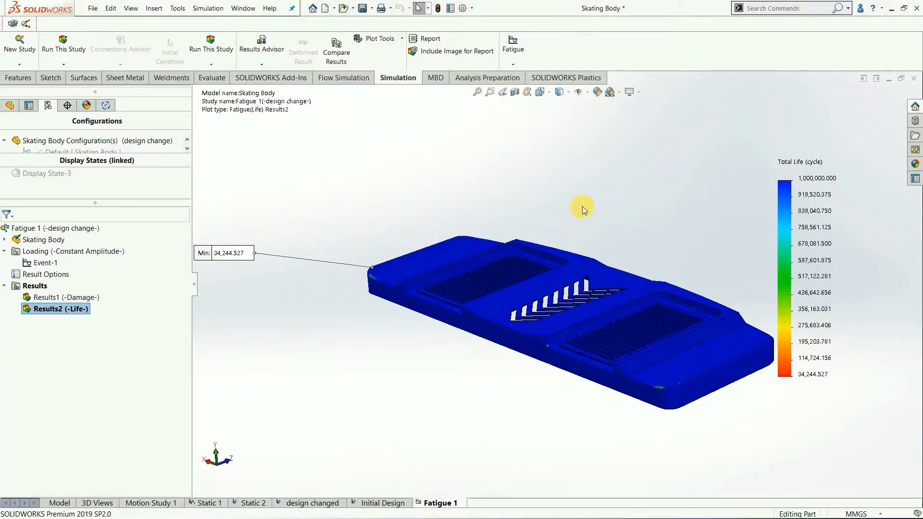
pyautogui.moveTo(581, 207); pyautogui.dragTo(627, 232, button='middle')
# Switch back to the presentation and advance from the Warranty Calculation slide to the Summary slide.
pyautogui.hotkey('alt', 'Tab')
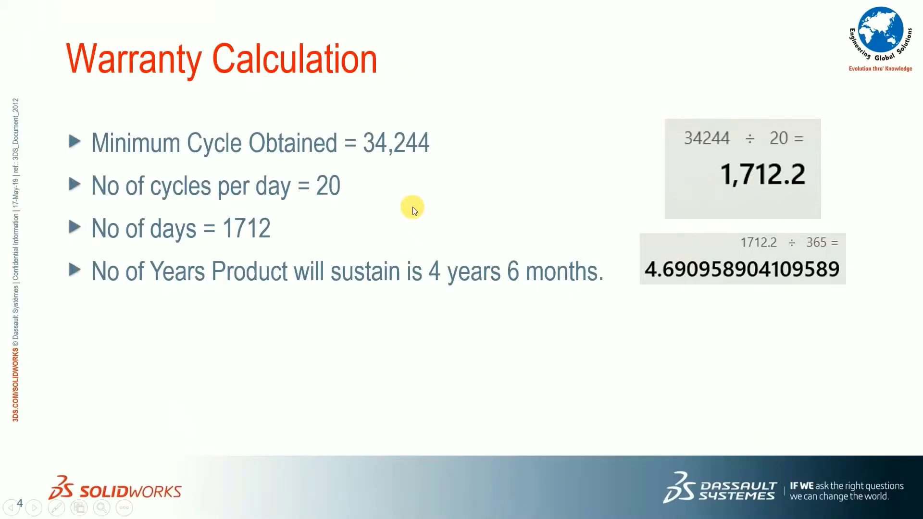
pyautogui.click(412, 206)
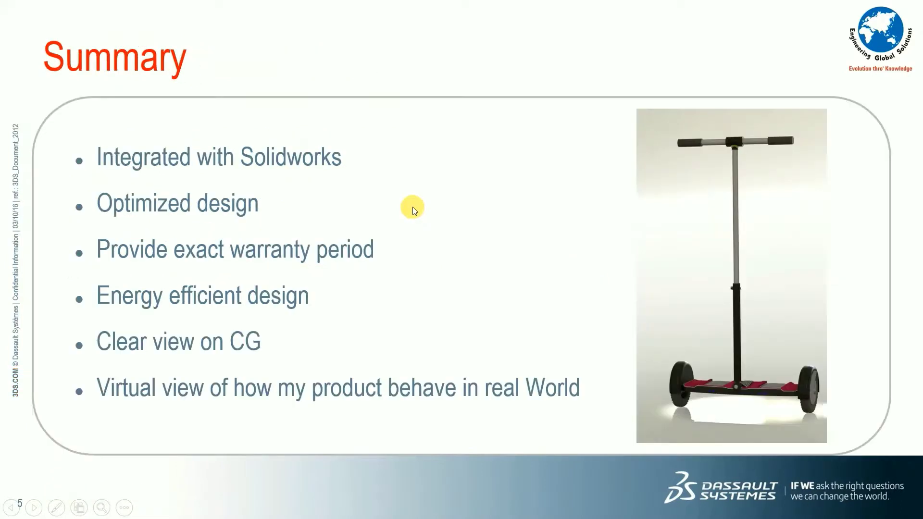